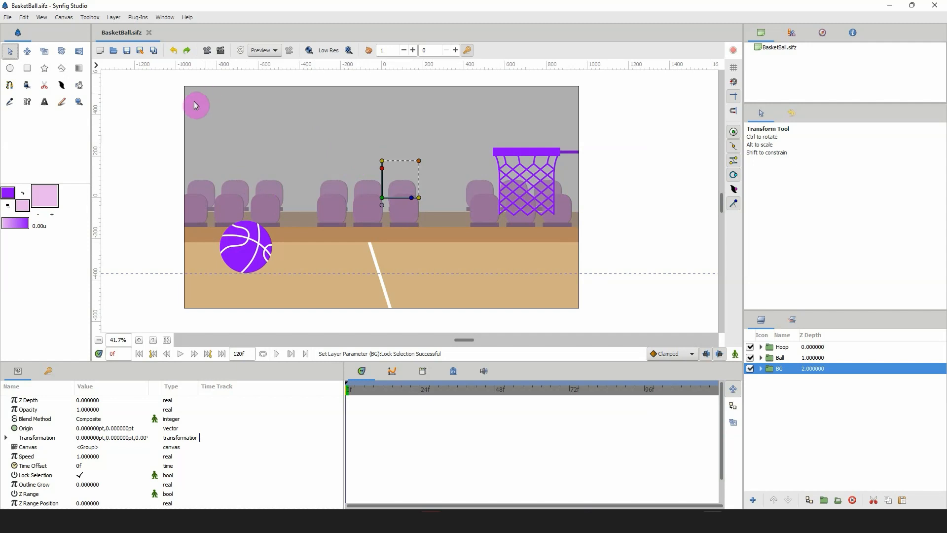
Sketch the ball's path arcing from the ball through the hoop and bouncing beyond the court, marking key positions with short cross strokes
left_click(62, 102)
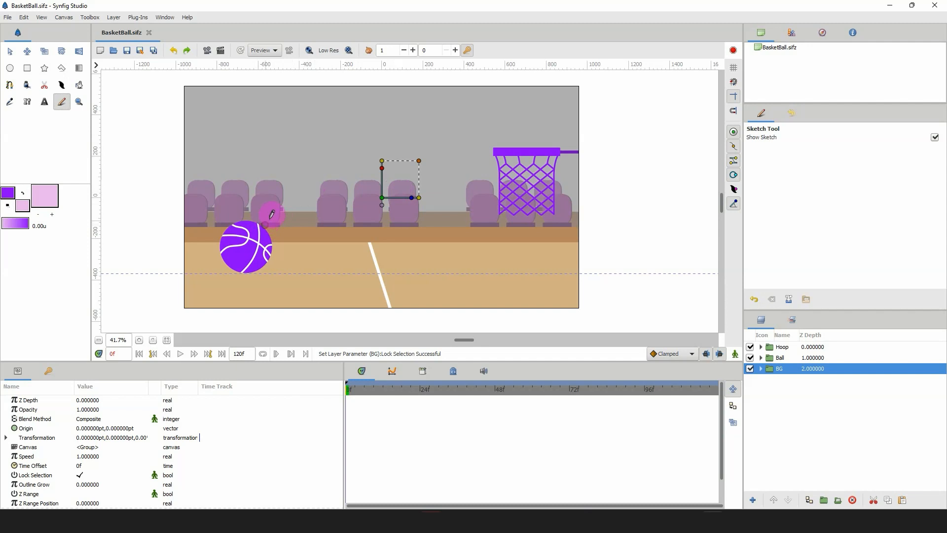
mouse_move(270, 218)
left_mouse_down()
mouse_move(330, 154)
mouse_move(360, 144)
mouse_move(321, 156)
mouse_move(402, 124)
mouse_move(365, 136)
mouse_move(499, 133)
mouse_move(533, 173)
mouse_move(499, 128)
mouse_move(493, 143)
mouse_move(507, 133)
left_mouse_up()
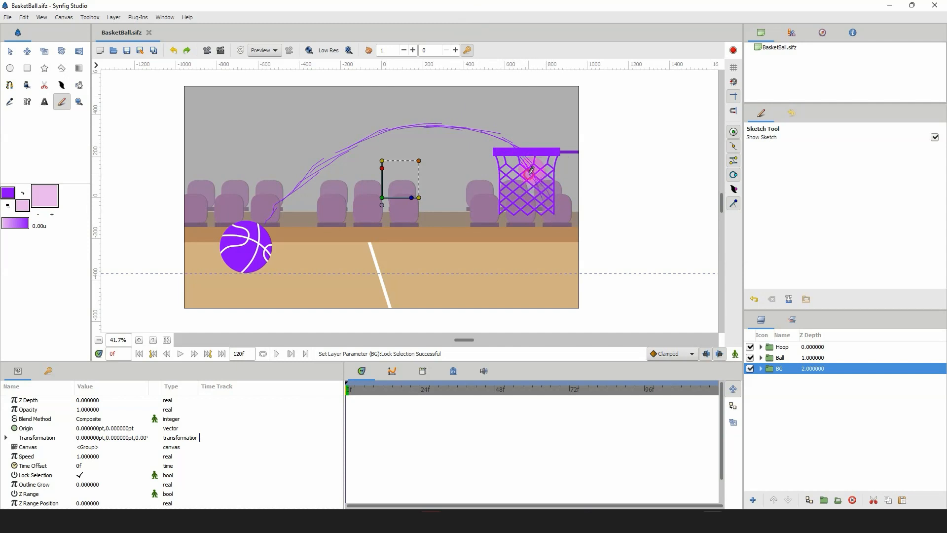
left_click_drag(531, 173, 549, 228)
mouse_move(540, 188)
left_mouse_down()
mouse_move(559, 272)
mouse_move(573, 235)
mouse_move(562, 266)
mouse_move(581, 239)
mouse_move(602, 268)
mouse_move(613, 262)
mouse_move(603, 271)
mouse_move(620, 259)
mouse_move(639, 271)
mouse_move(671, 259)
left_mouse_up()
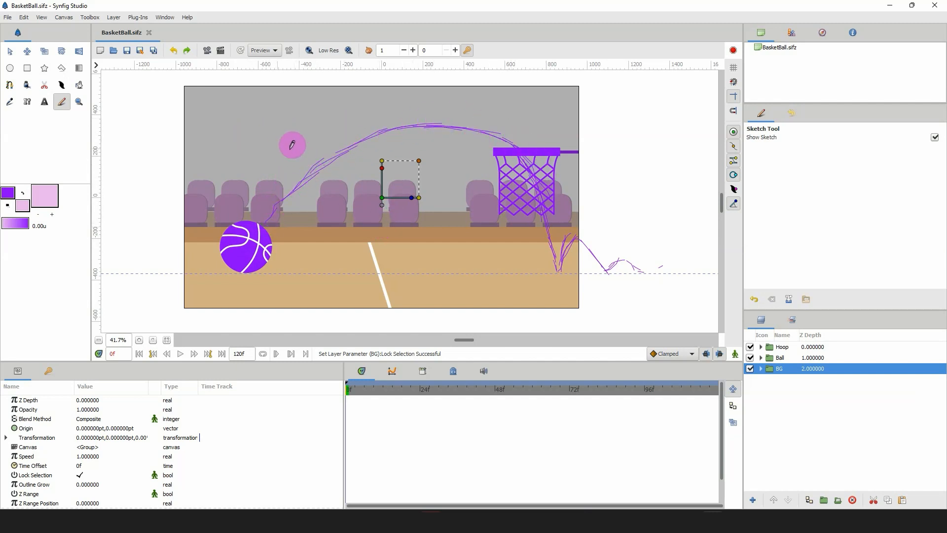
left_click(288, 186)
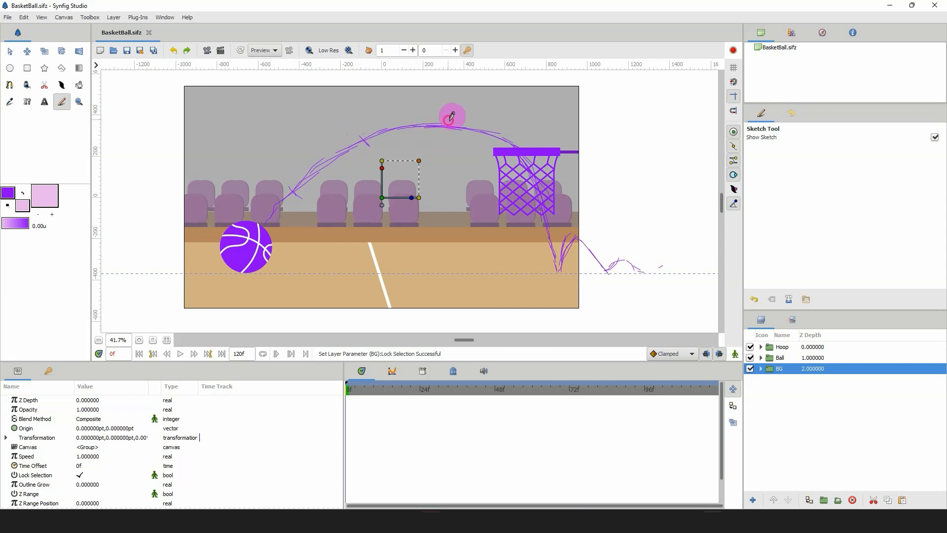
mouse_move(449, 120)
left_mouse_down()
mouse_move(451, 141)
mouse_move(494, 144)
left_mouse_up()
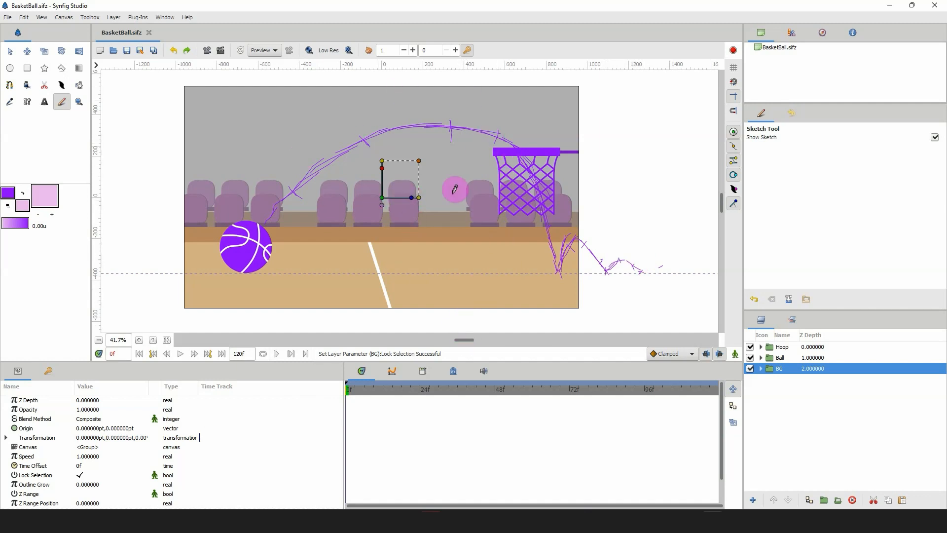
left_click_drag(327, 242, 298, 246)
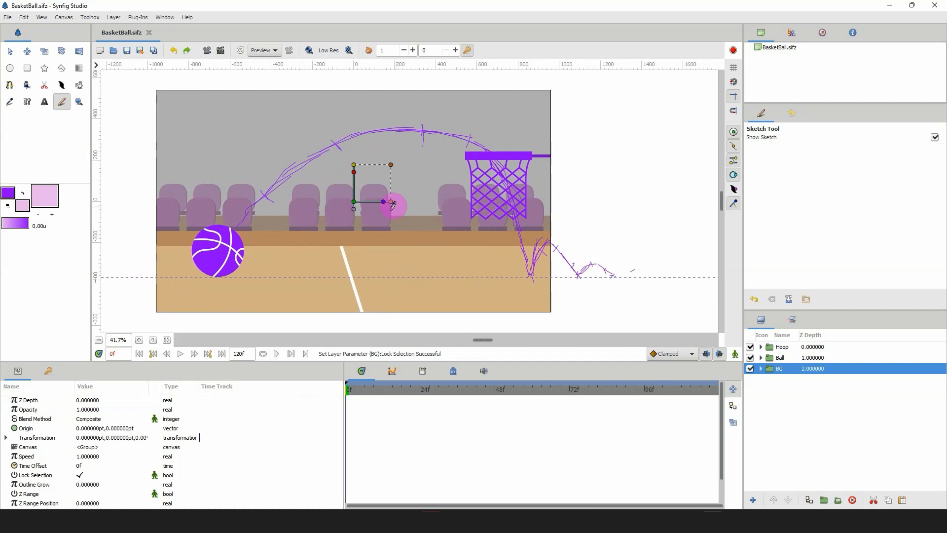
left_click_drag(441, 213, 461, 209)
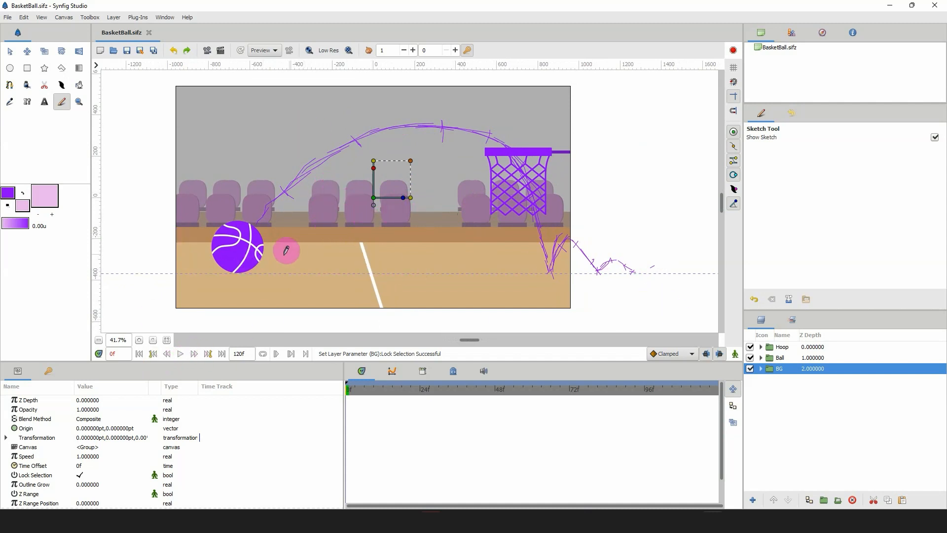
mouse_move(261, 241)
left_mouse_down()
mouse_move(271, 235)
mouse_move(269, 251)
left_mouse_up()
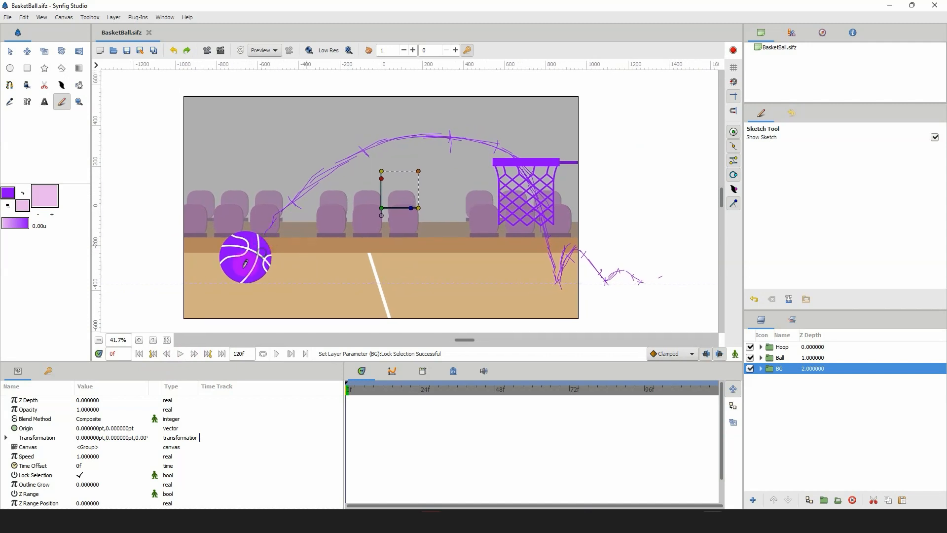
scroll(296, 229, "down", 1)
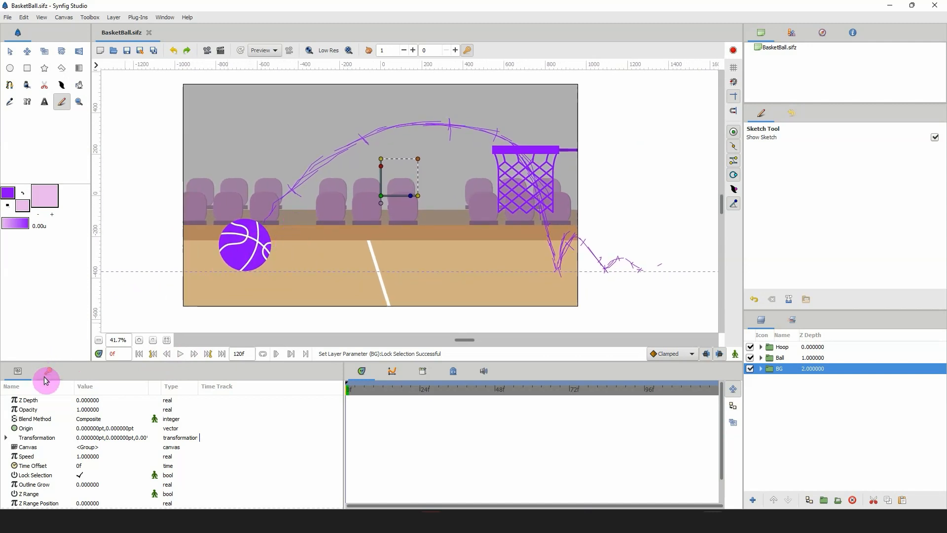
Remove the keyframe at frame 0 and return to the layer's parameters
mouse_move(48, 377)
left_mouse_down()
mouse_move(38, 387)
mouse_move(31, 374)
left_mouse_up()
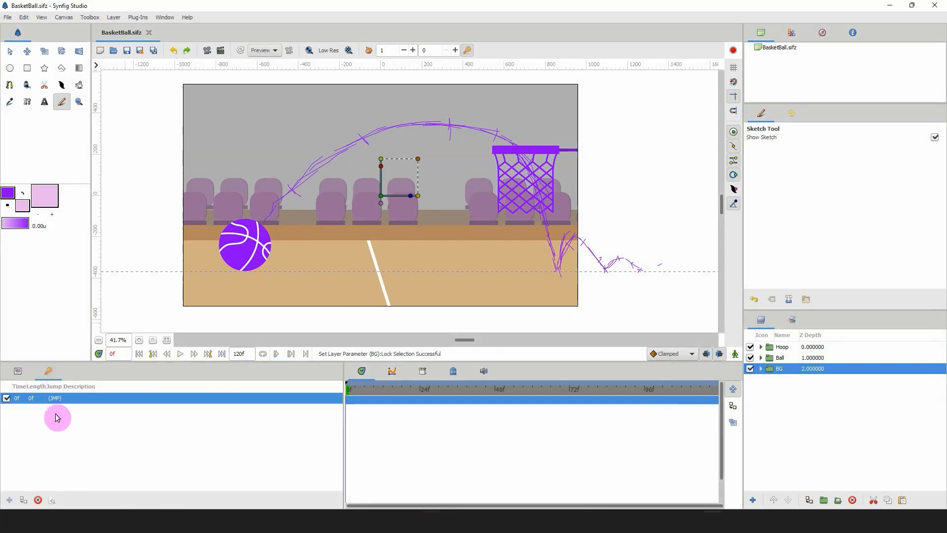
left_click(38, 501)
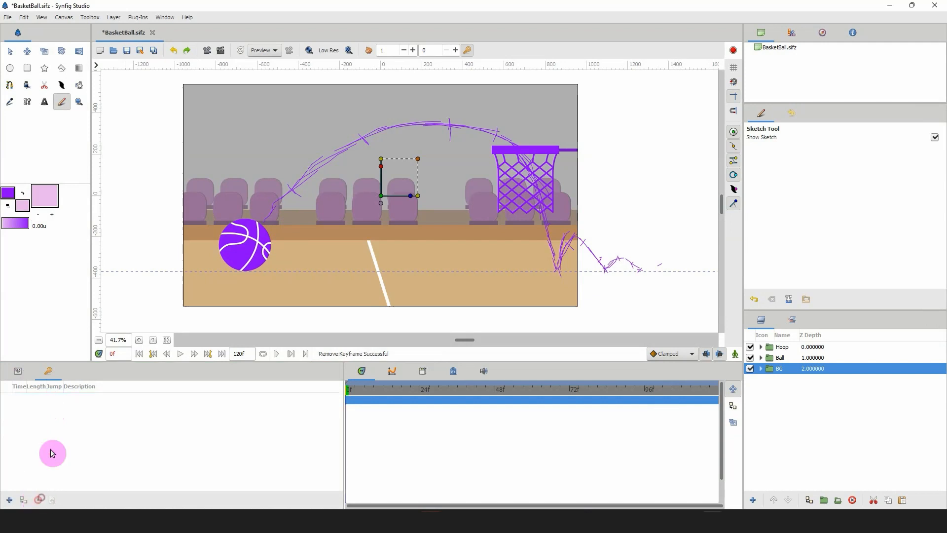
left_click(17, 373)
Move the playhead to frame 1 and set the default interpolation to Constant
left_click(349, 393)
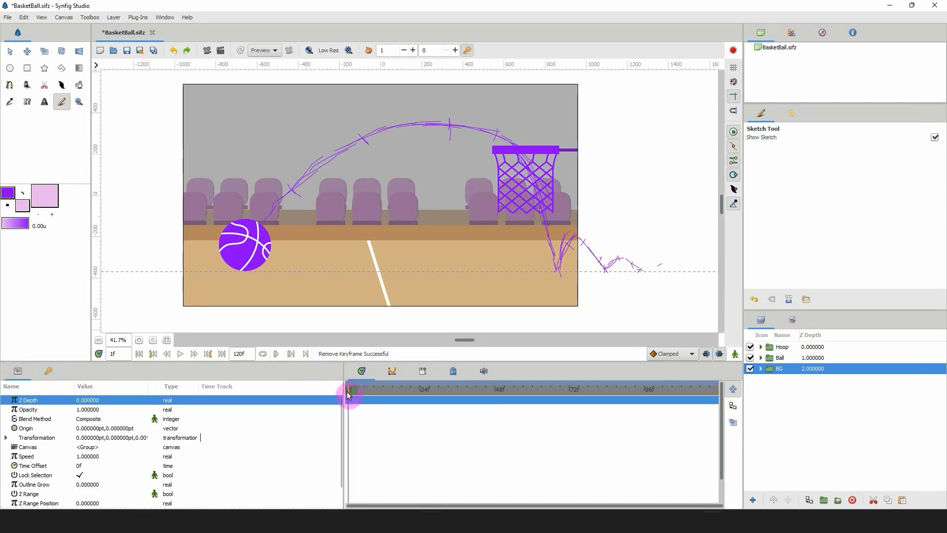
left_click(349, 392)
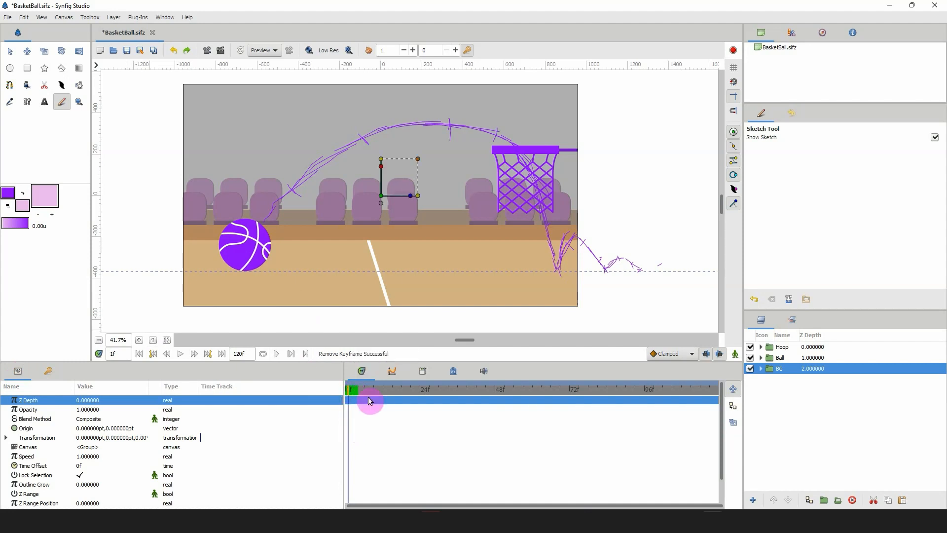
left_click(674, 353)
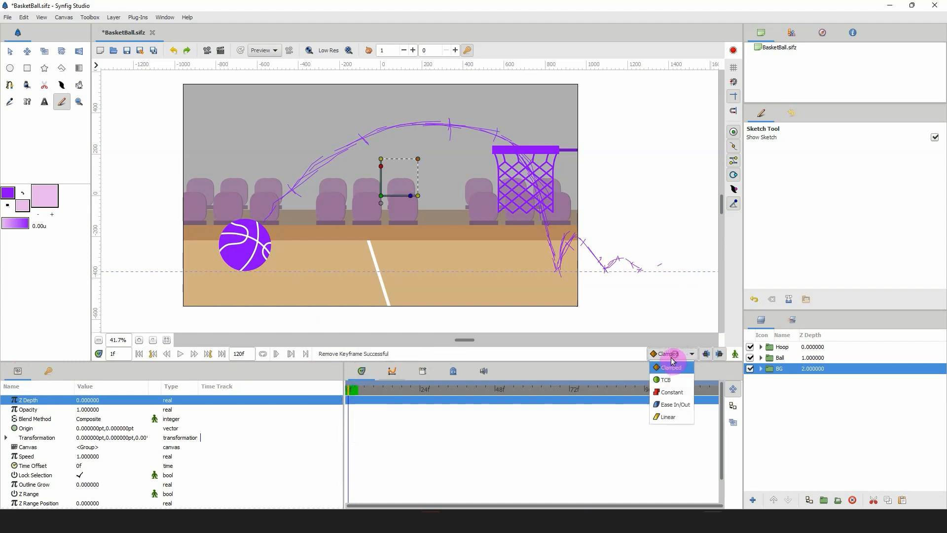
left_click(669, 393)
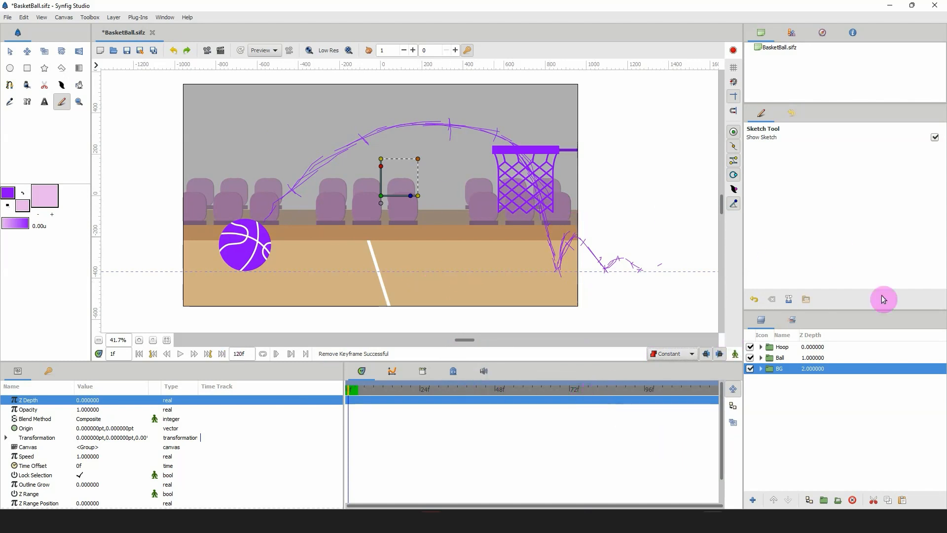
Reposition the Ball group's origin near the ball's centre, at about 52.6pt, -116.0pt, with animate mode off
left_click(736, 355)
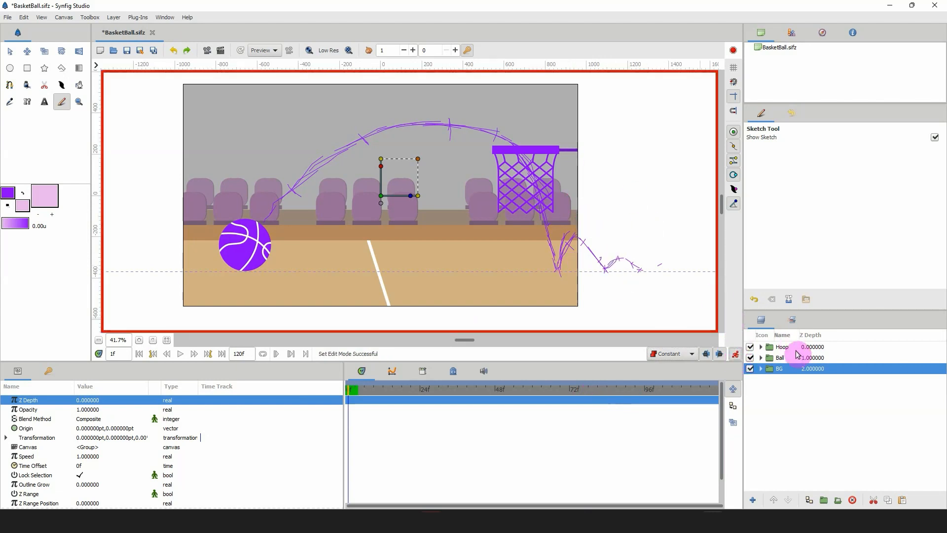
left_click(780, 358)
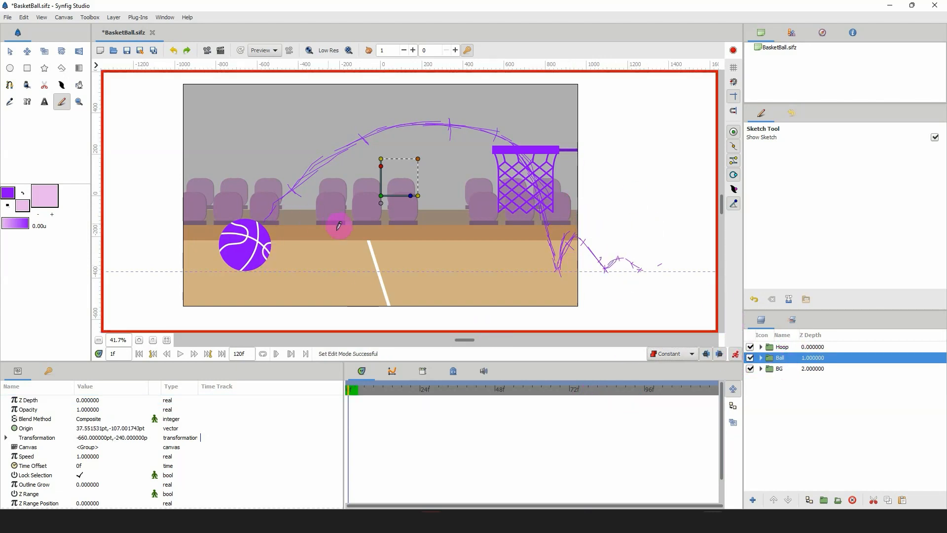
left_click(736, 357)
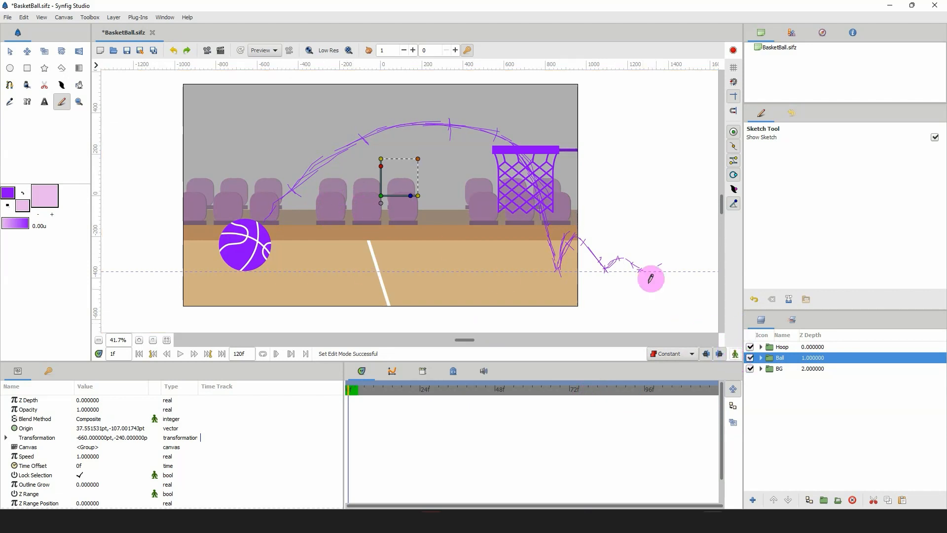
left_click(9, 50)
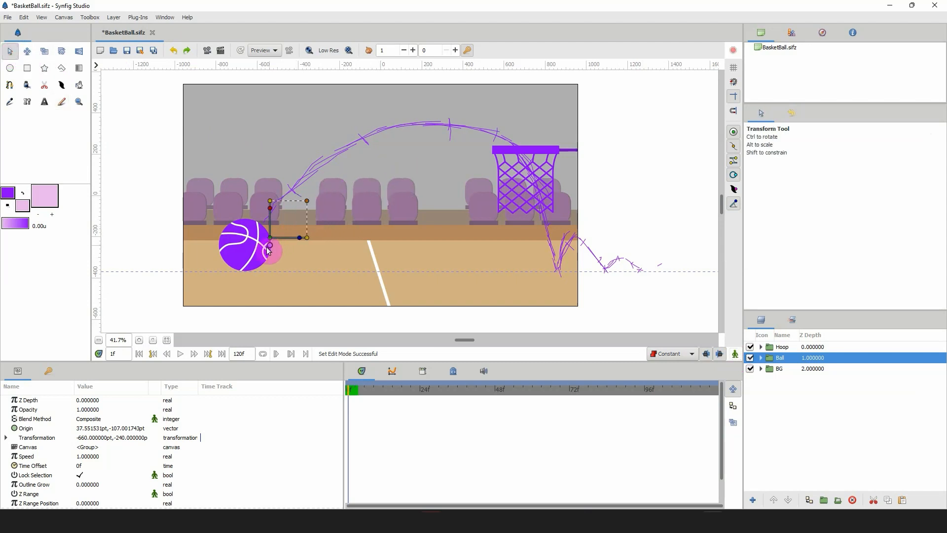
left_click_drag(267, 250, 247, 255)
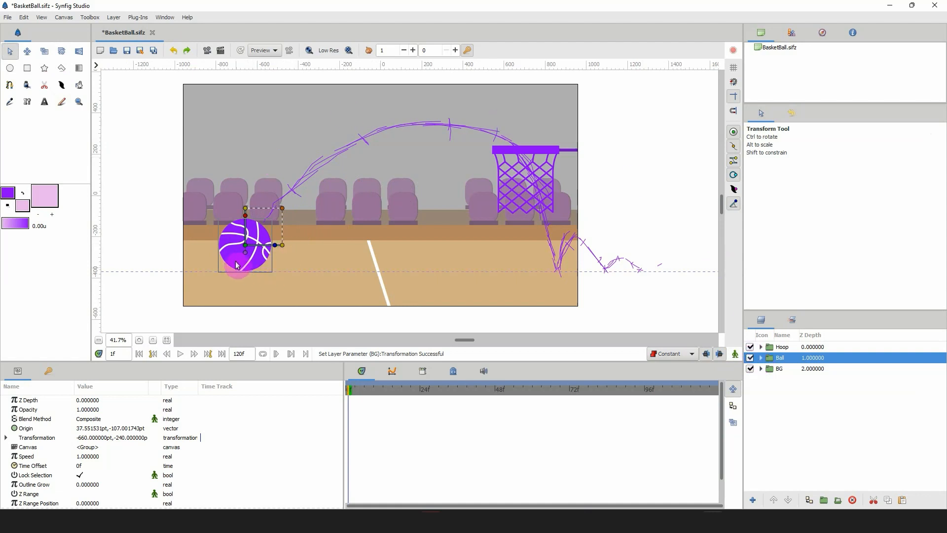
left_click_drag(247, 255, 253, 255)
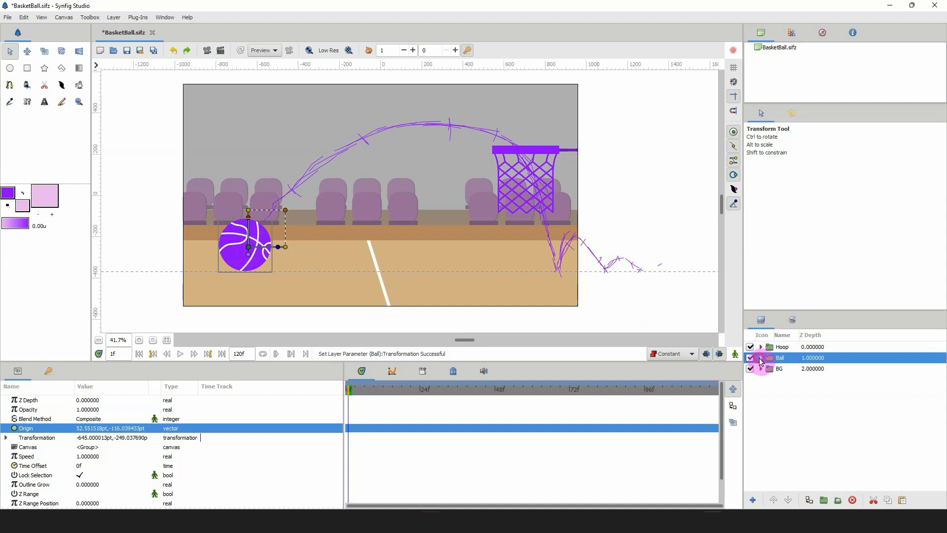
Expand the Ball group and examine the Origin parameters of the group and its child layers, ending on Circle191 Region
left_click(761, 357)
left_click(795, 383)
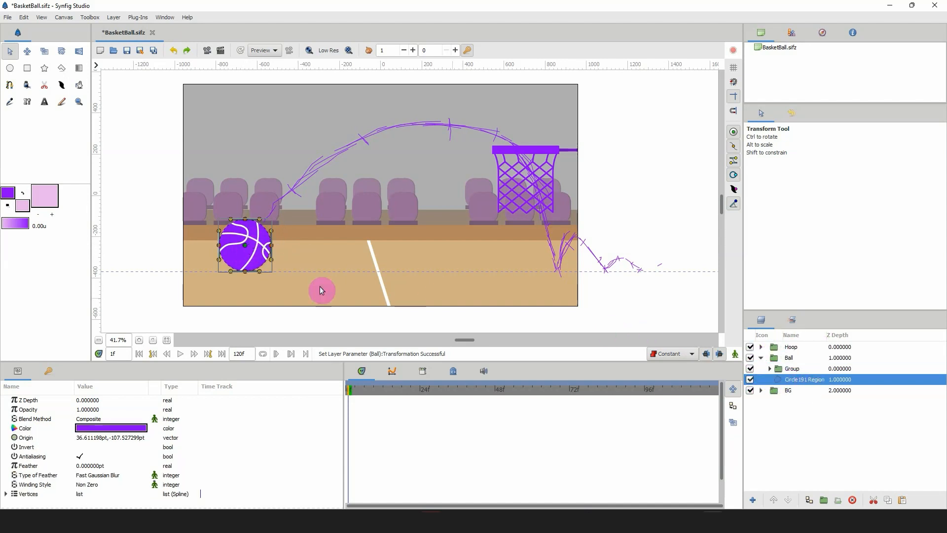
left_click(785, 360)
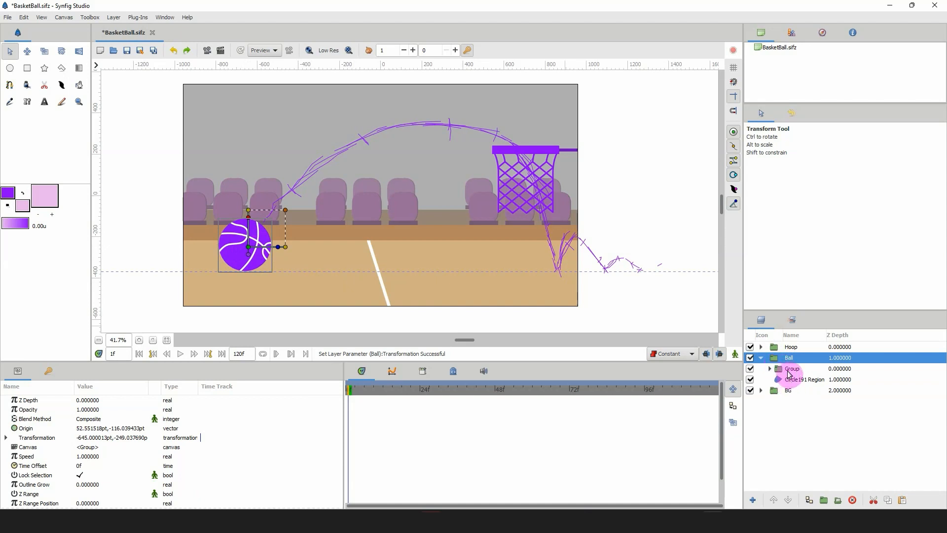
left_click(791, 380)
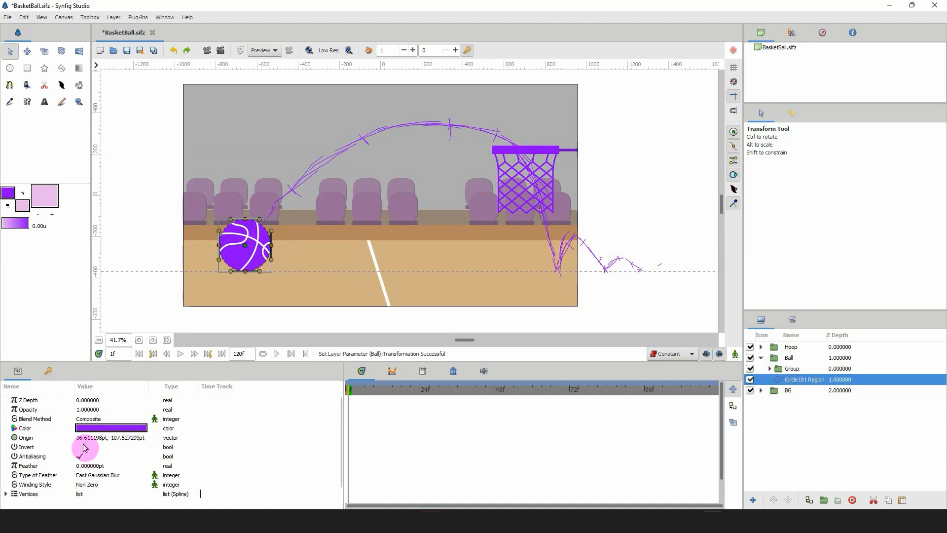
left_click(779, 359)
left_click(784, 379)
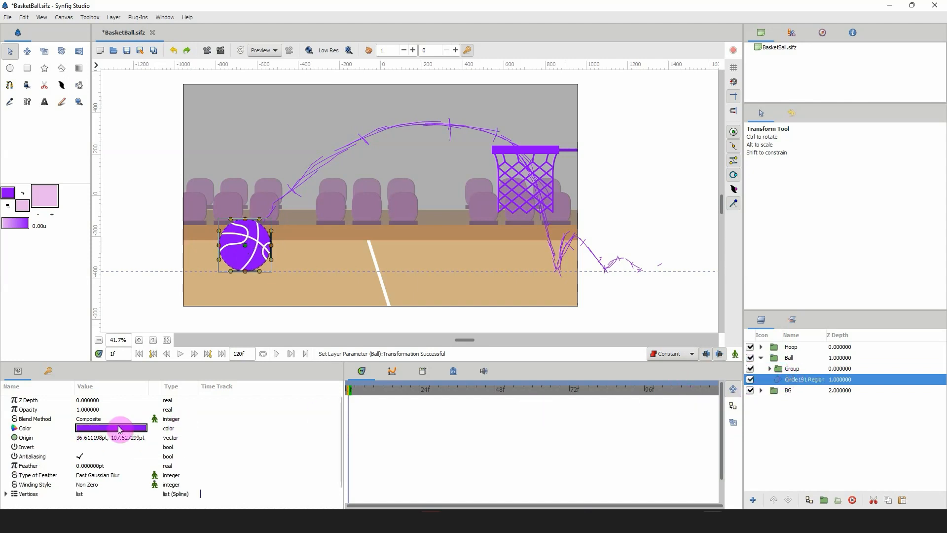
key("super+r")
key("Escape")
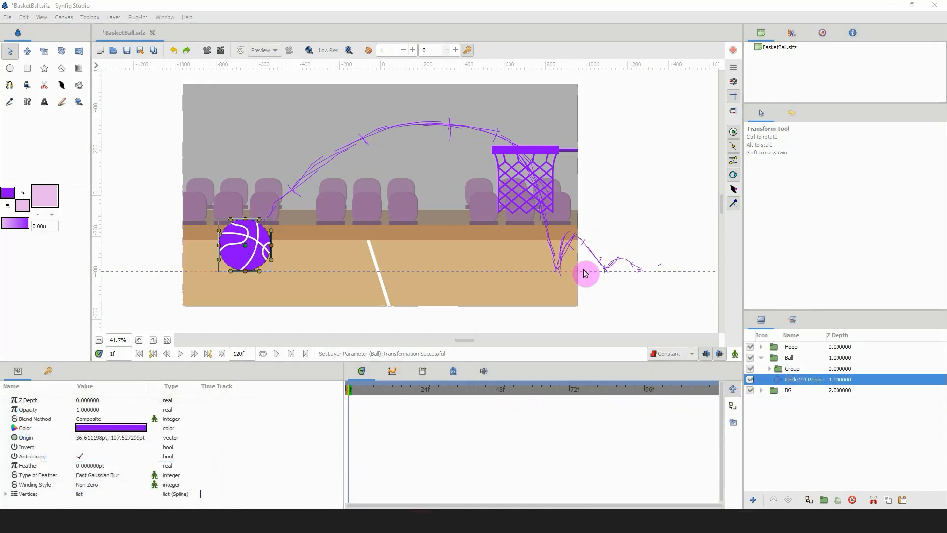
left_click(790, 369)
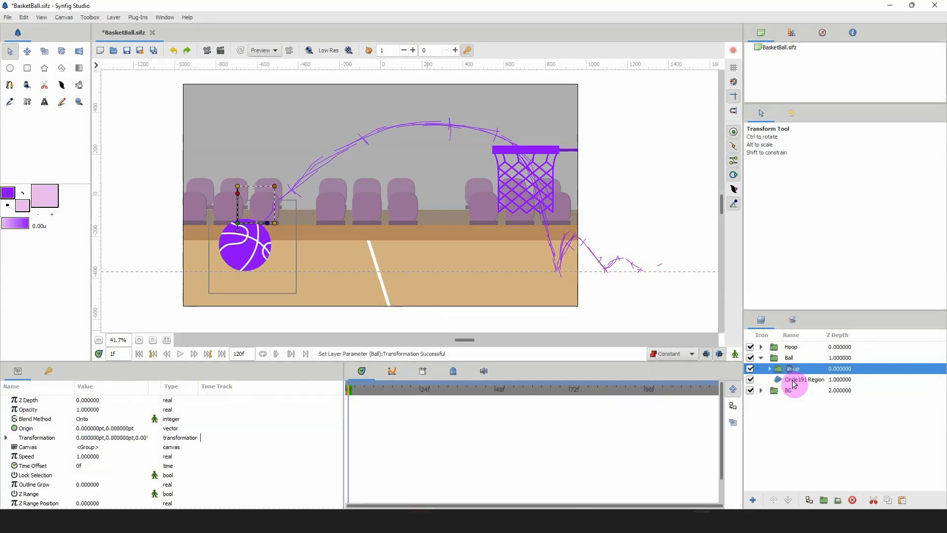
left_click(794, 381)
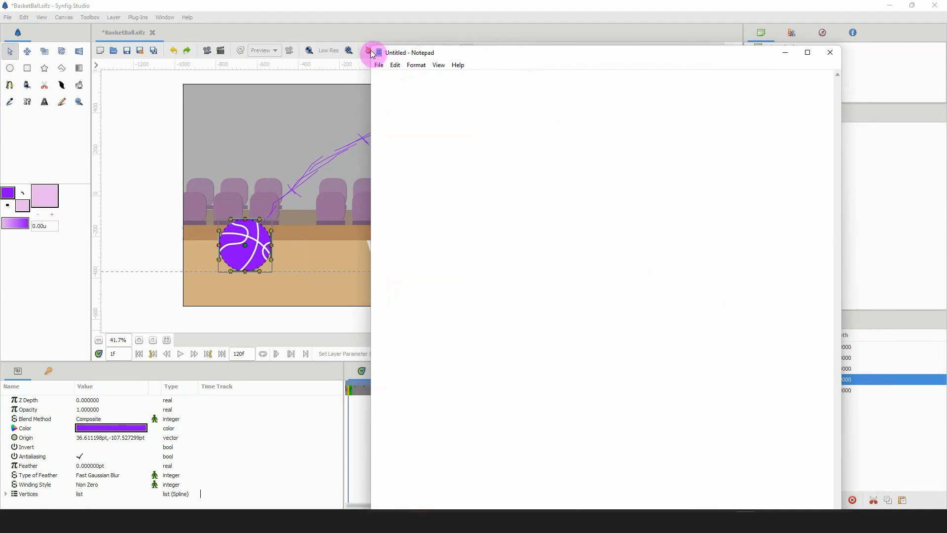
Resize and reposition the blank Notepad window over the canvas, and return to Synfig Studio
left_click_drag(370, 46, 475, 123)
left_click_drag(586, 127, 543, 57)
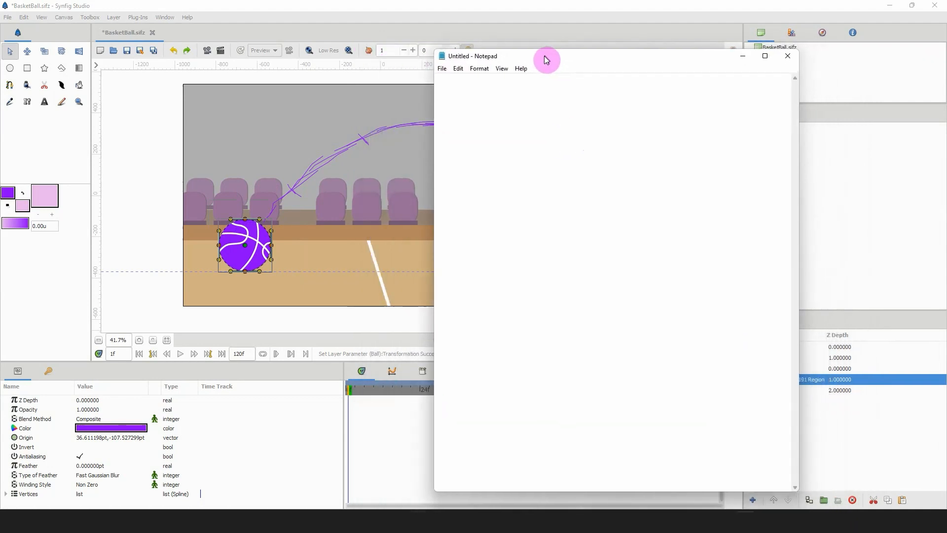
left_click(816, 243)
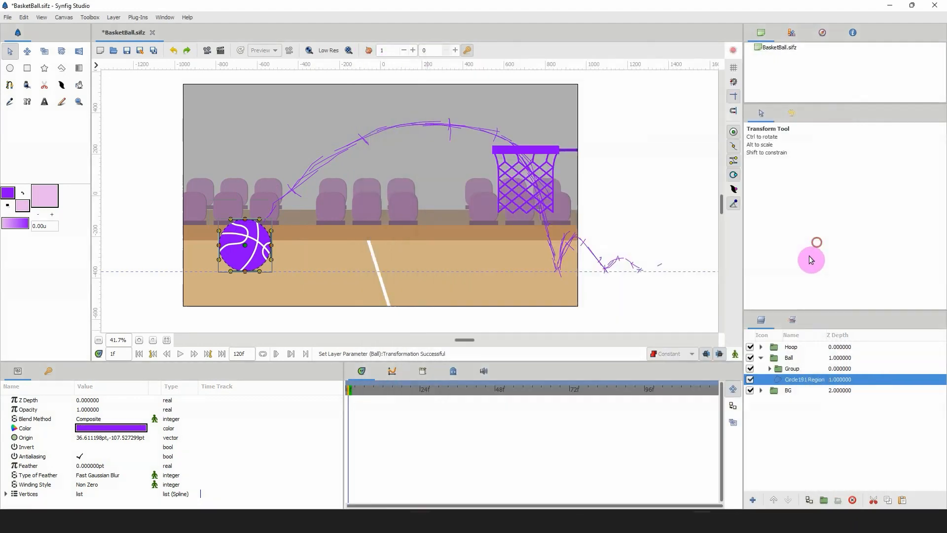
Copy the Circle191 Region's Origin X and Y values, 36.6112pt and -107.5273pt, onto separate lines in Notepad
left_click(93, 439)
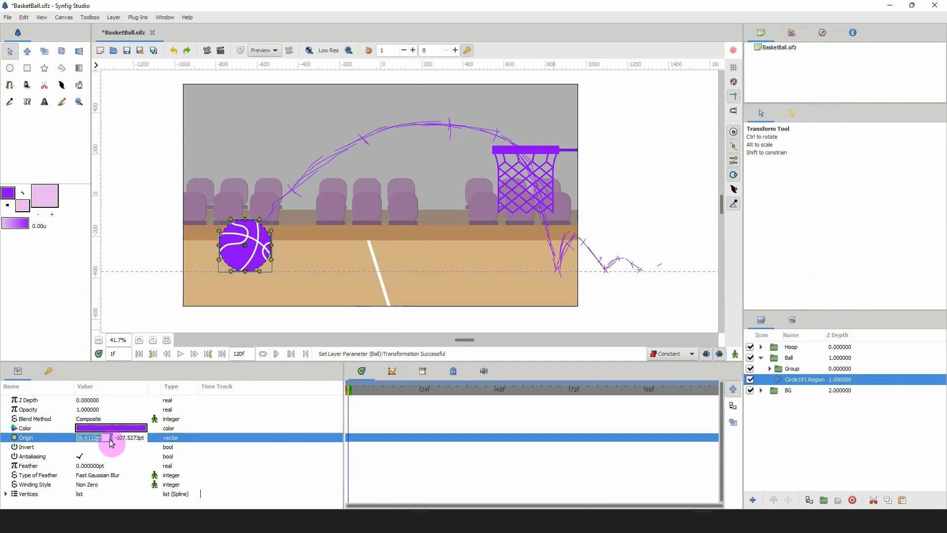
key("ctrl+c")
key("alt+Tab")
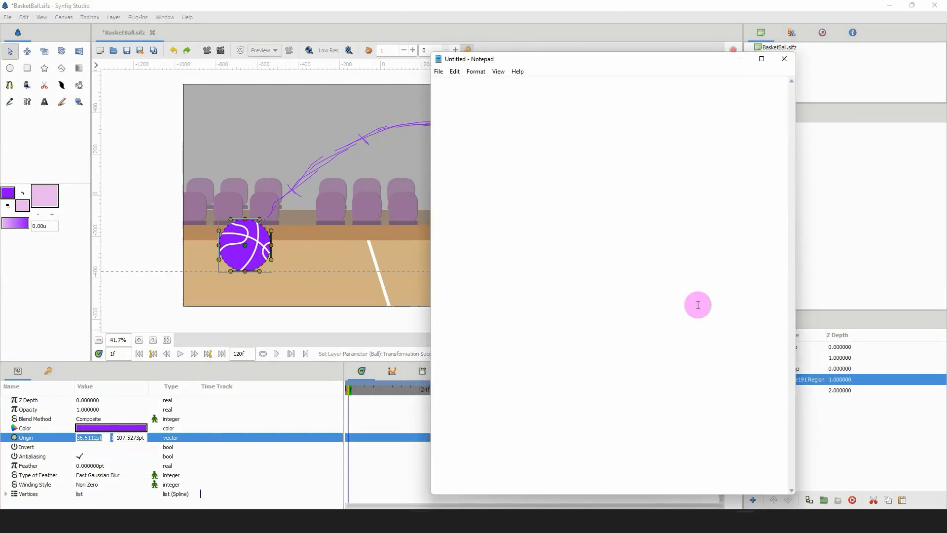
key("ctrl+v")
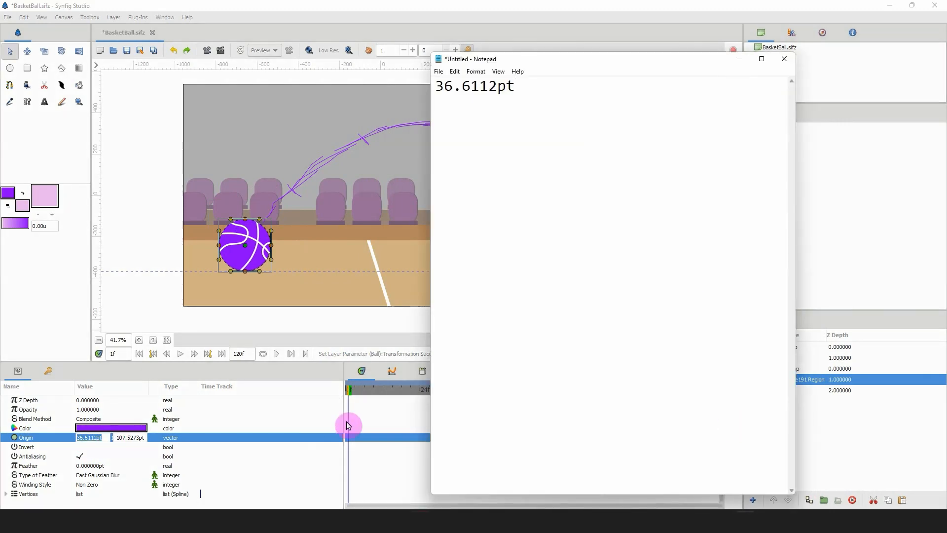
left_click(130, 438)
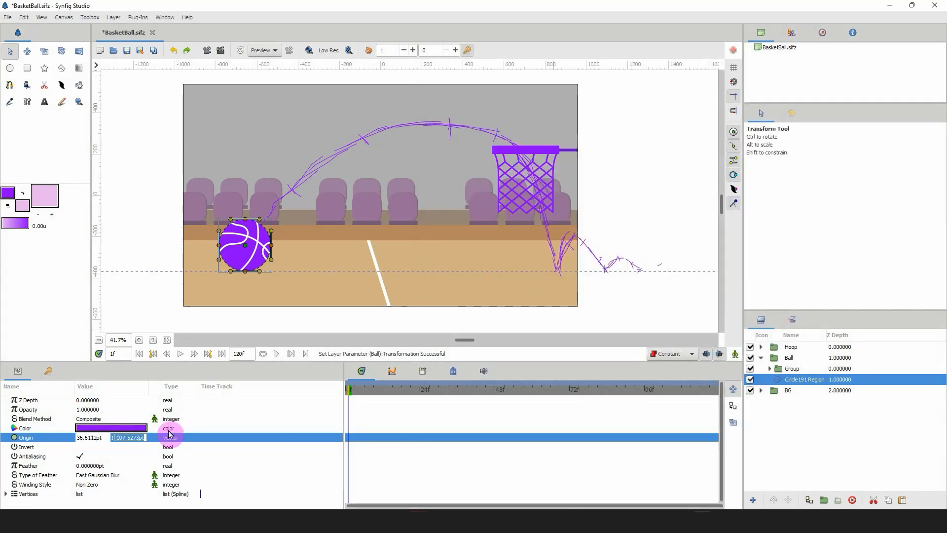
key("alt+Tab")
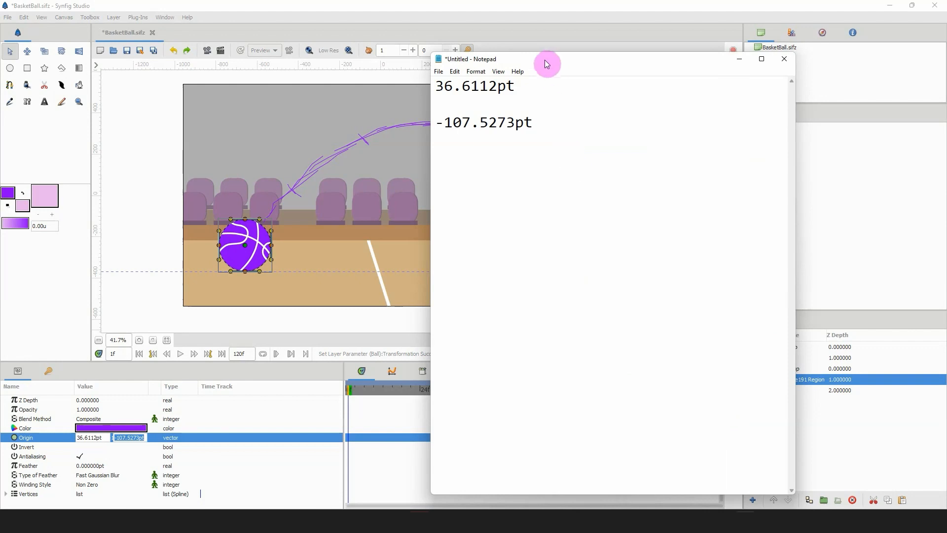
Move the Notepad window off the canvas, then select the Ball group and switch its visibility off and back on
left_click_drag(547, 64, 946, 113)
left_click(787, 357)
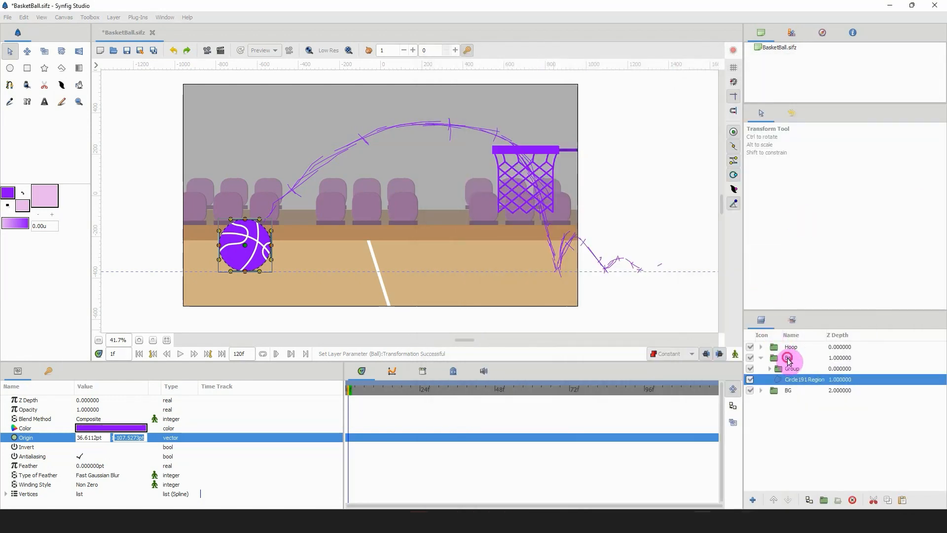
left_click(751, 360)
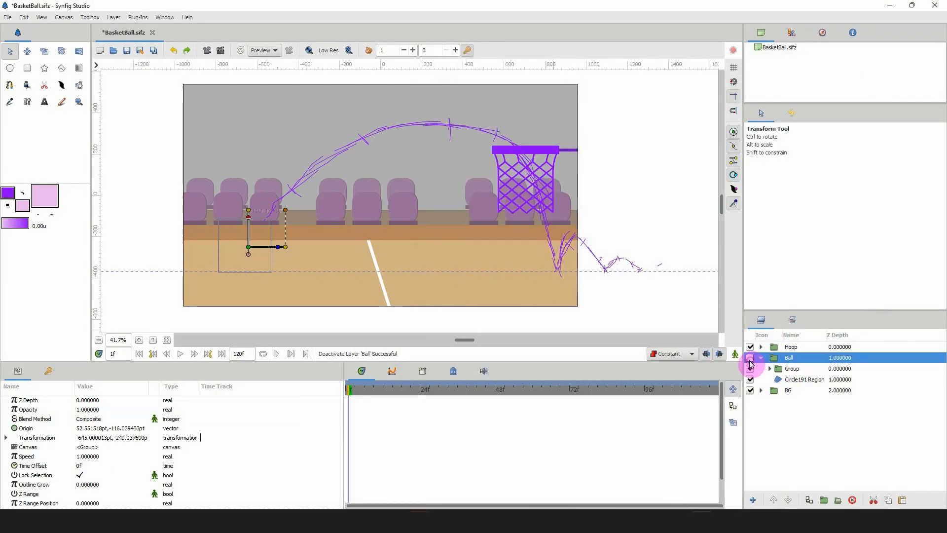
left_click(751, 360)
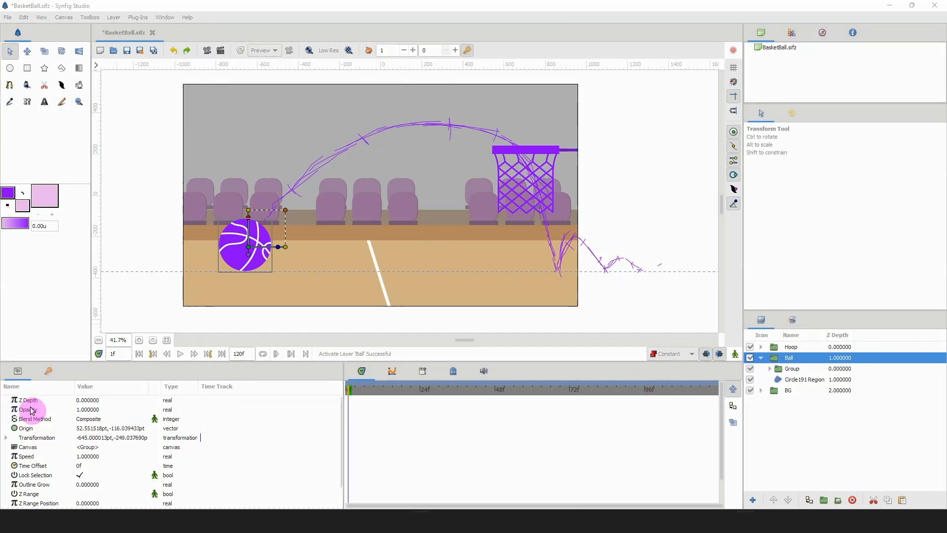
Set the Ball group's Origin to 36.6112pt, -107.5273pt using the values saved in Notepad
left_click(128, 428)
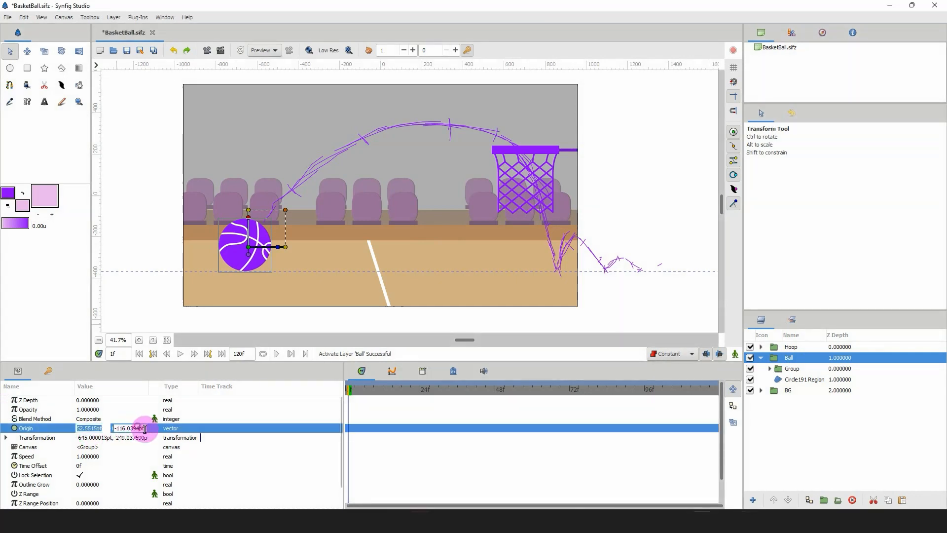
left_click(132, 428)
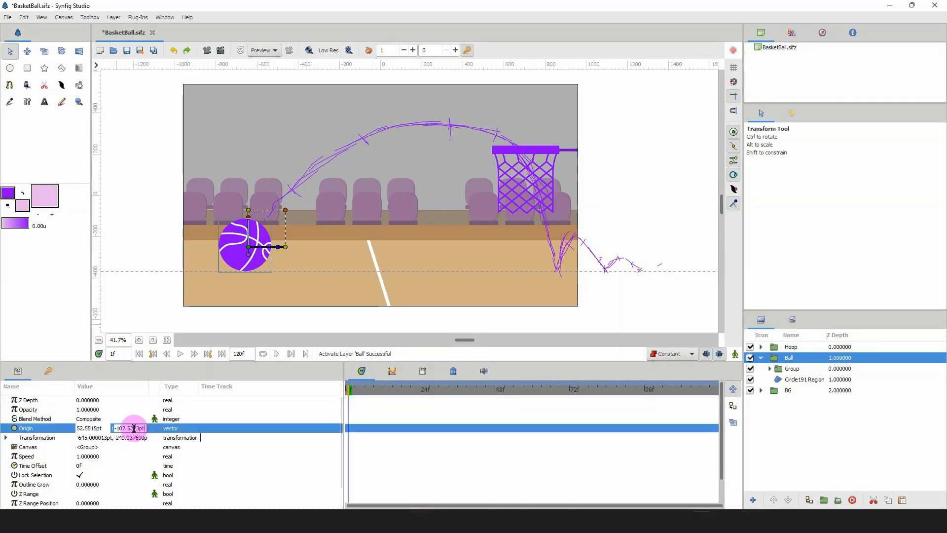
key("alt+Tab")
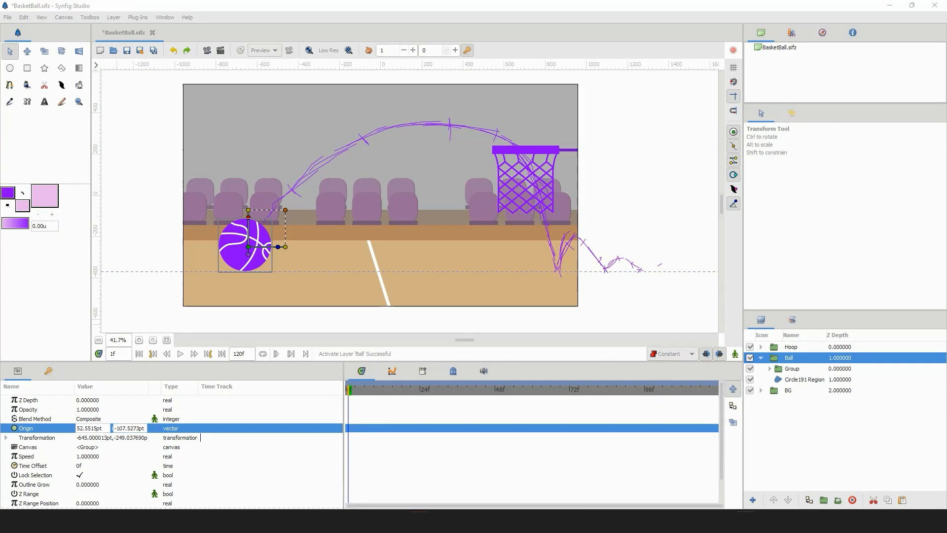
left_click(107, 428)
left_click_drag(107, 428, 54, 420)
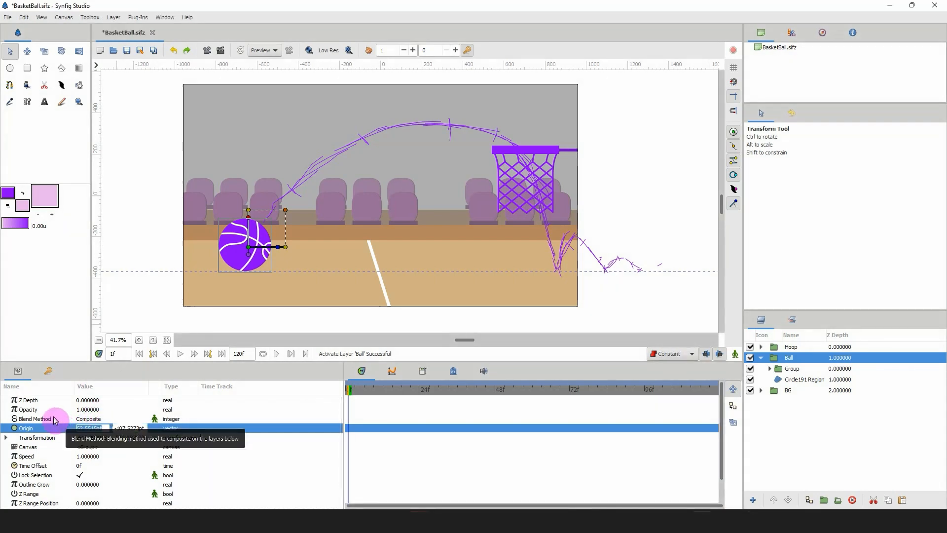
type("36.6112pt")
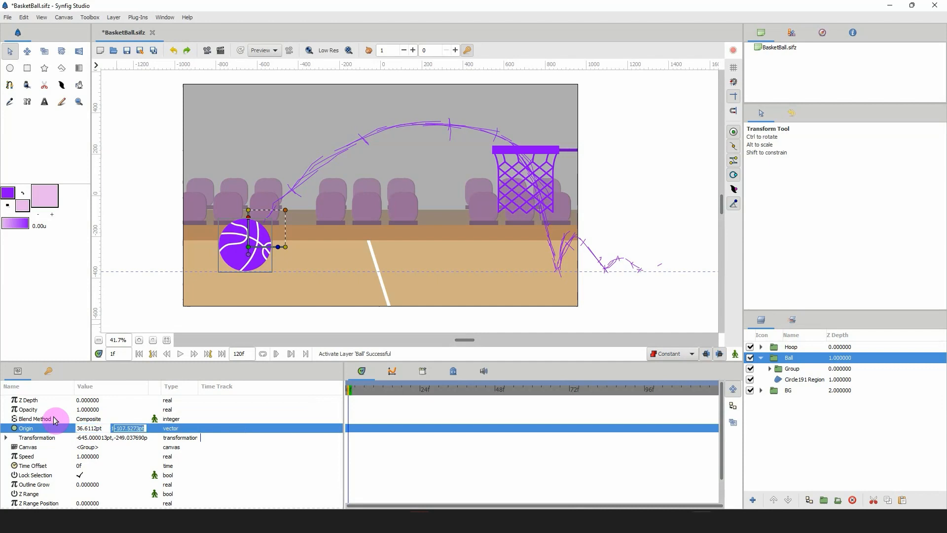
key("Return")
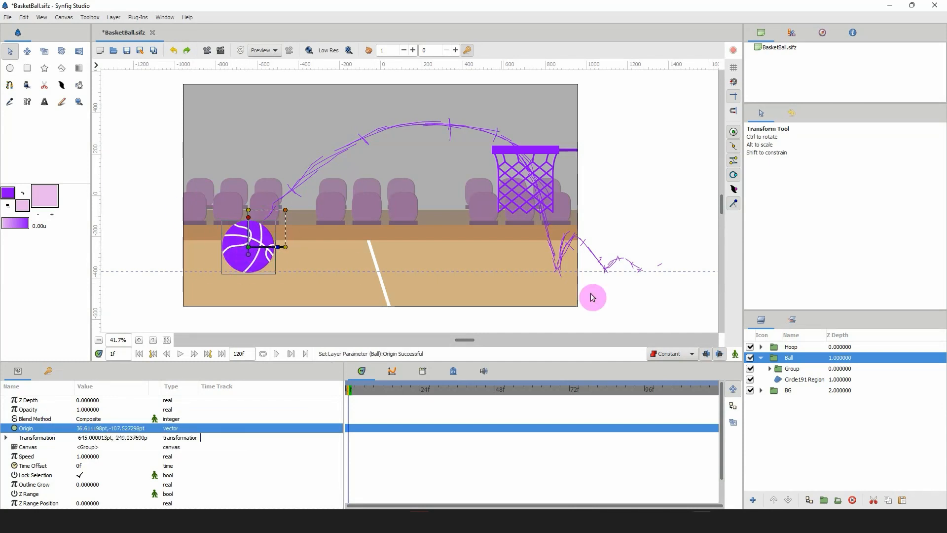
Check the Circle191 Region's Origin, collapse the reselected Ball group, and turn on animate mode
left_click(782, 379)
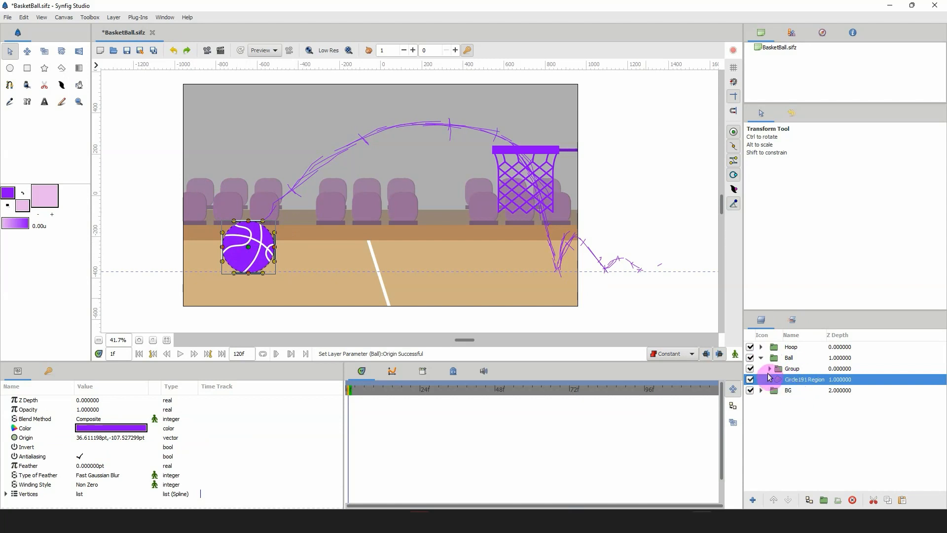
left_click(770, 358)
left_click(760, 357)
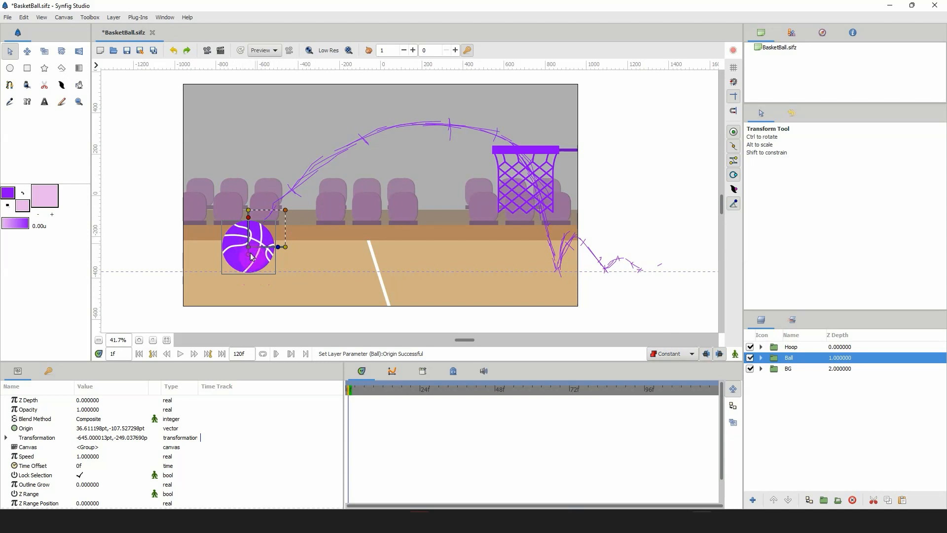
left_click(139, 340)
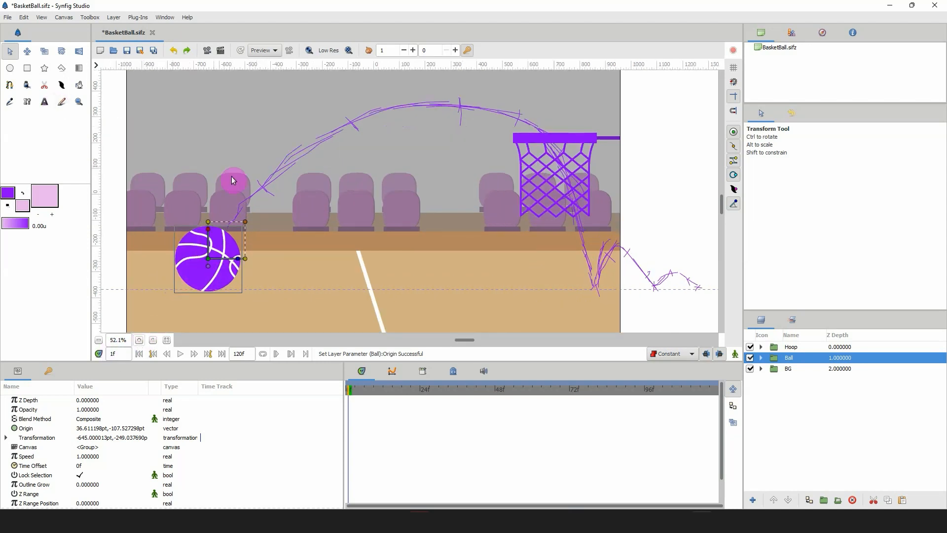
left_click_drag(180, 163, 213, 167)
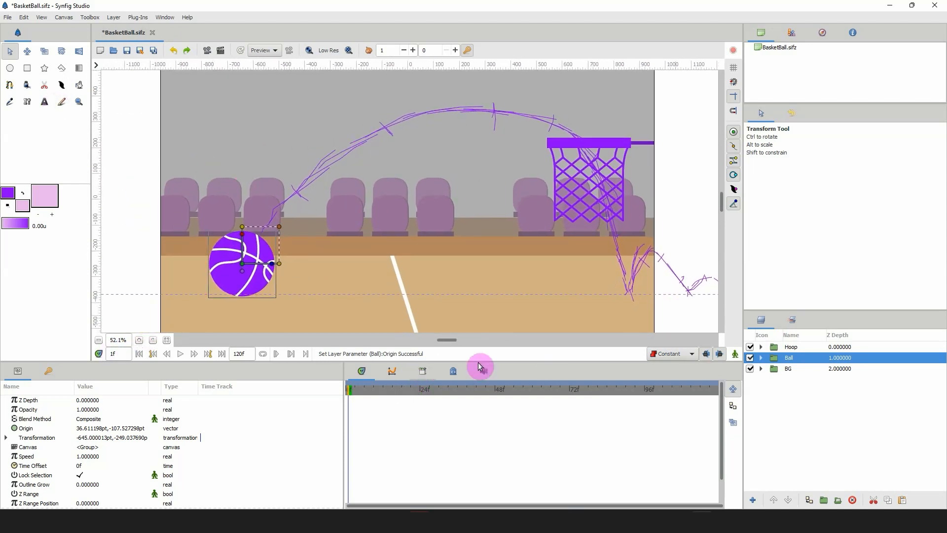
left_click(735, 354)
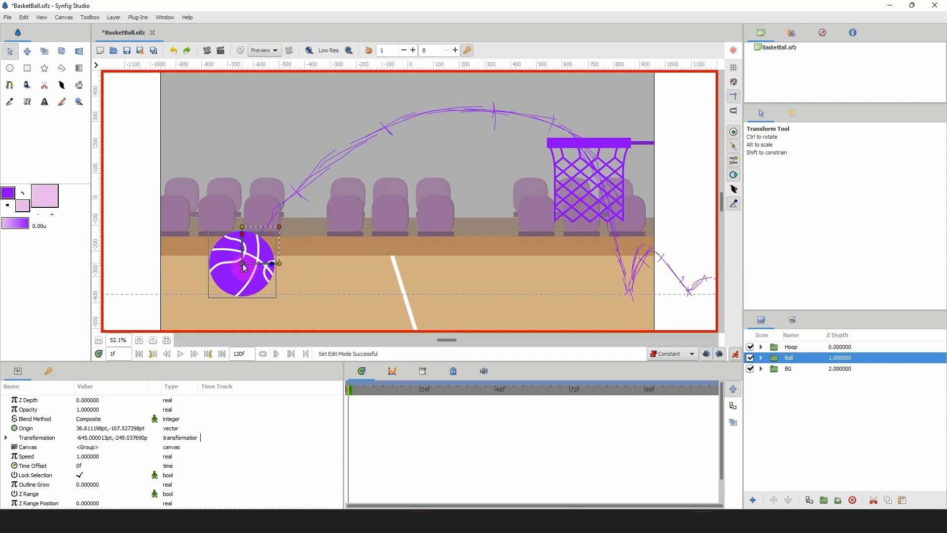
Keyframe the ball's position at frame 1 so it rests on the floor guide, with the Offset at about -645pt, -241.4pt
left_click_drag(243, 265, 243, 261)
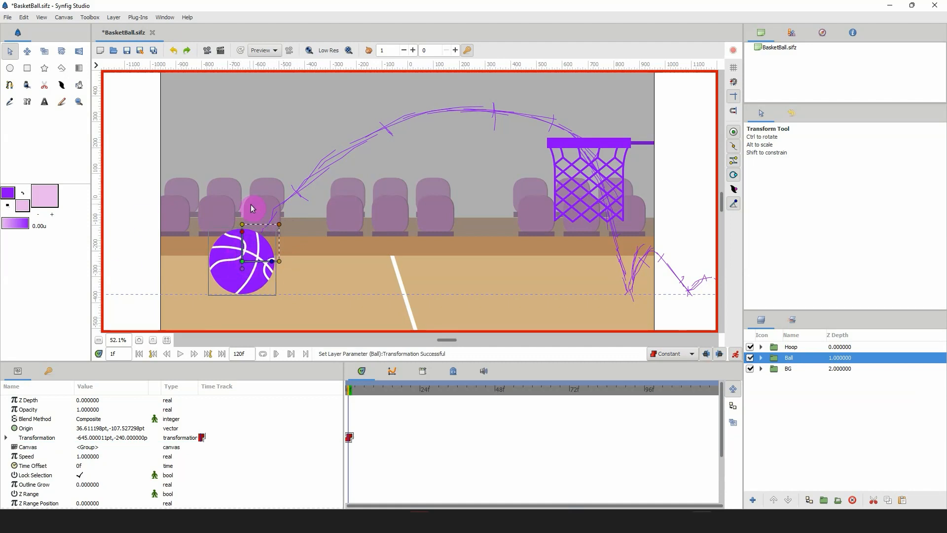
key("ctrl+z")
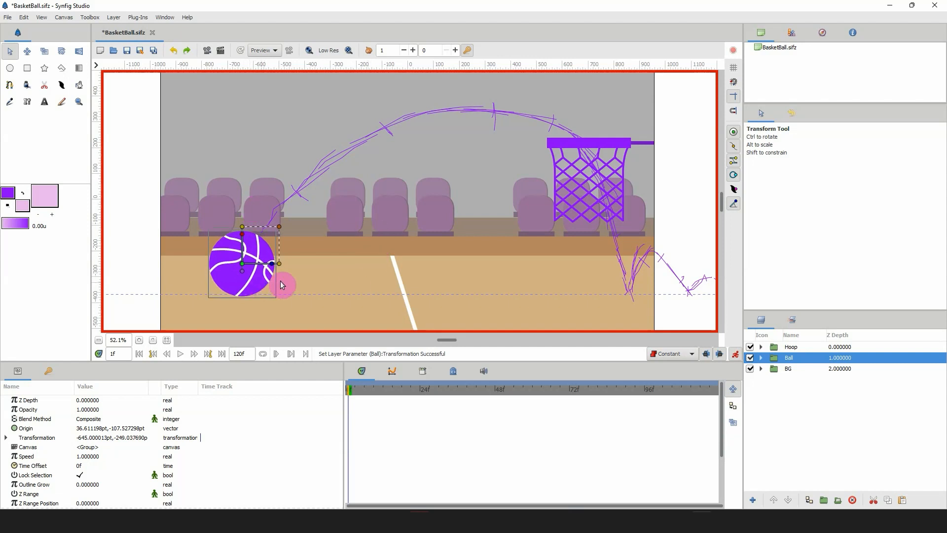
left_click_drag(282, 285, 282, 285)
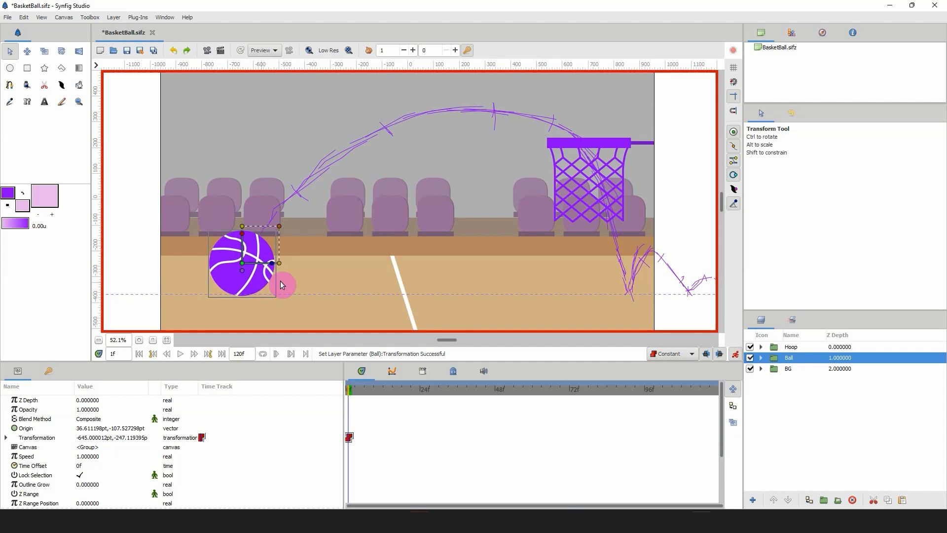
key("Down")
key("Up")
key("Up")
key("Up")
key("Up")
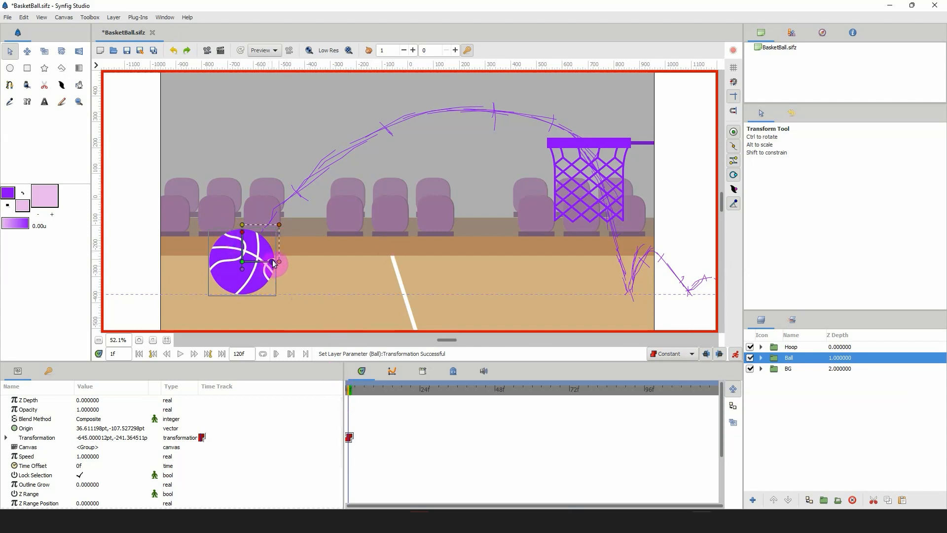
Add a 0° Angle keyframe to the ball's Transformation at frame 1 with the rotation handle
left_click(273, 264)
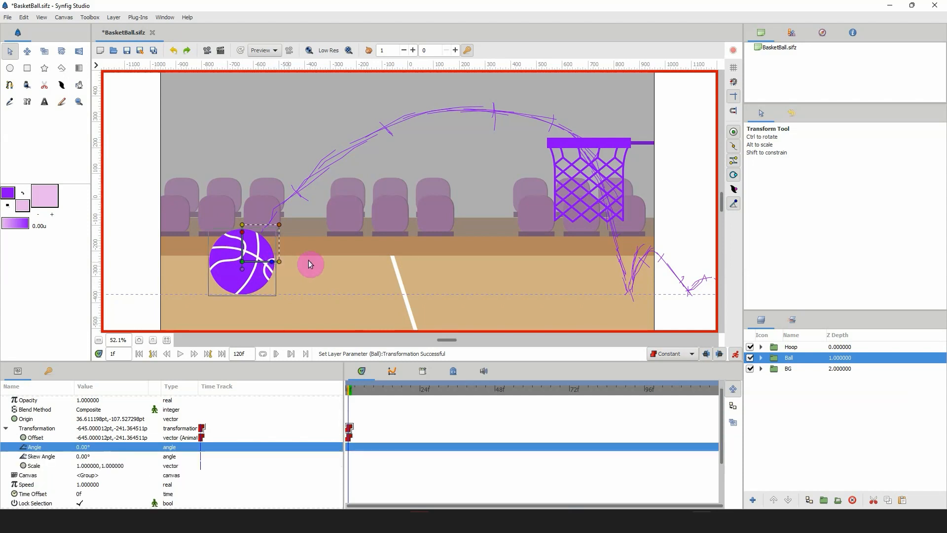
left_click_drag(308, 260, 309, 261)
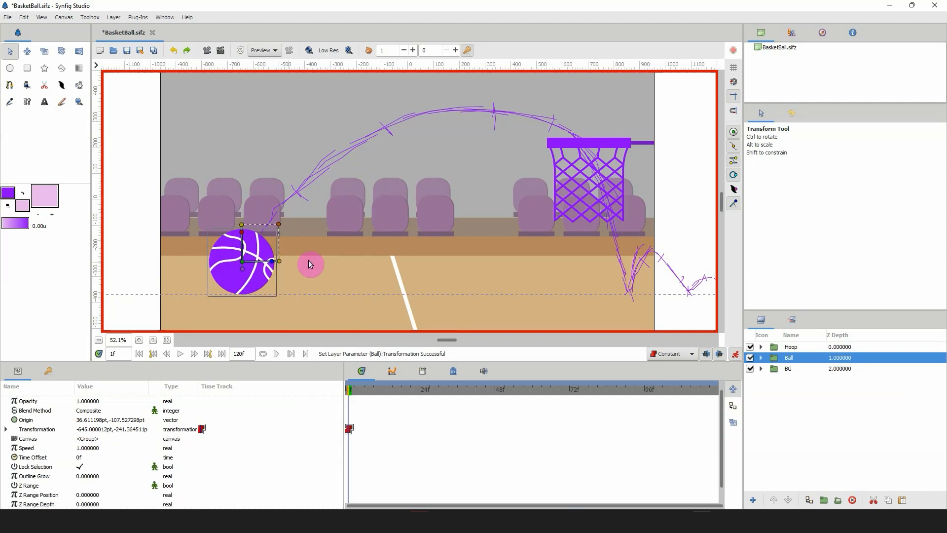
left_click(272, 265)
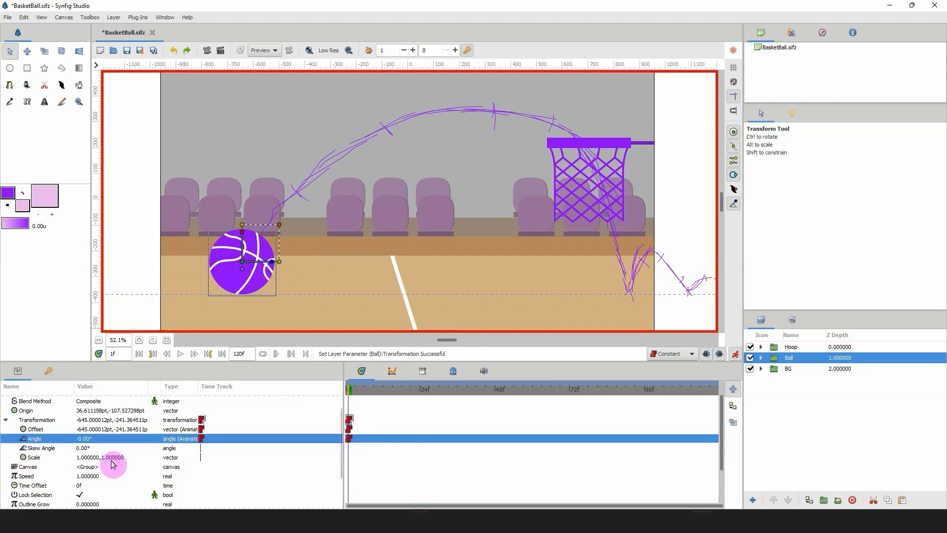
Add a Scale keyframe of about 1.0, 1.0 for the ball at frame 1, and collapse its Transformation parameters
left_click(242, 226)
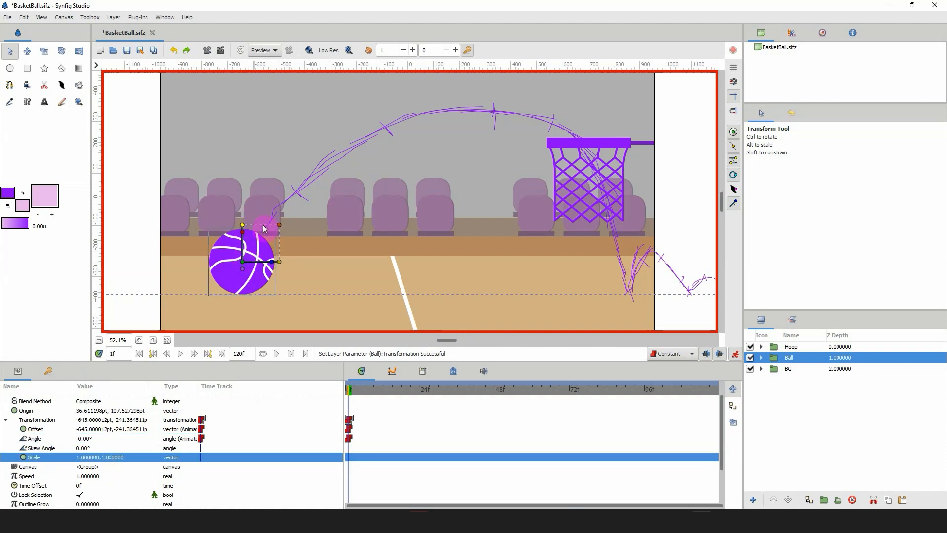
key("ctrl+z")
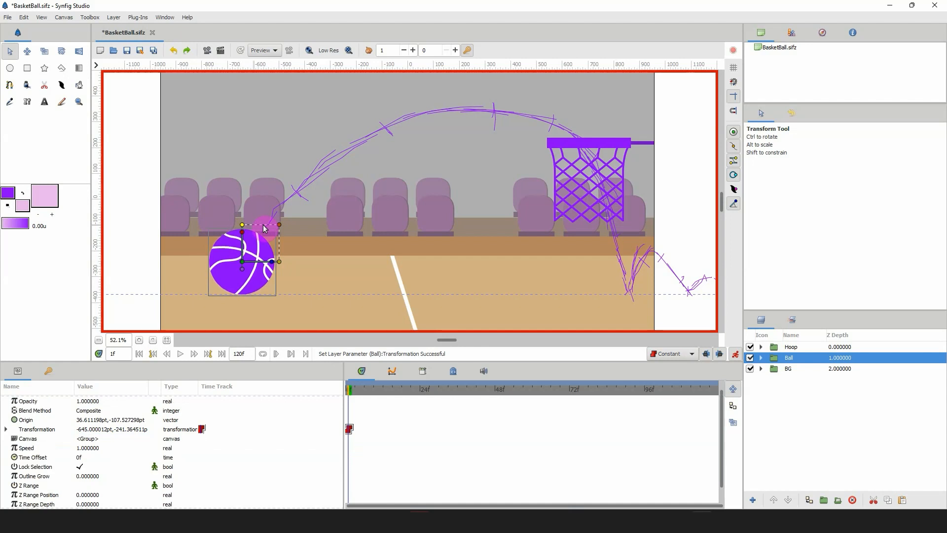
left_click(280, 262)
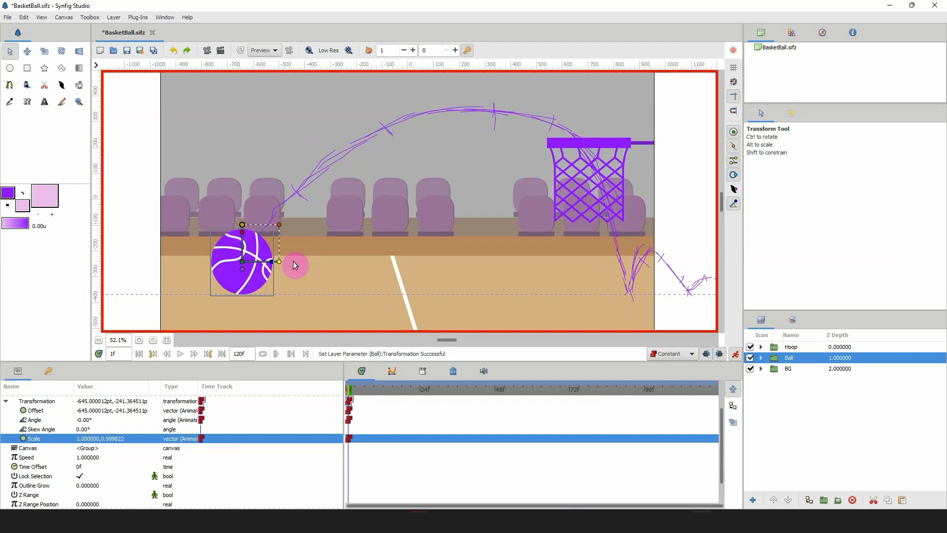
left_click(380, 390)
left_click_drag(380, 390, 349, 389)
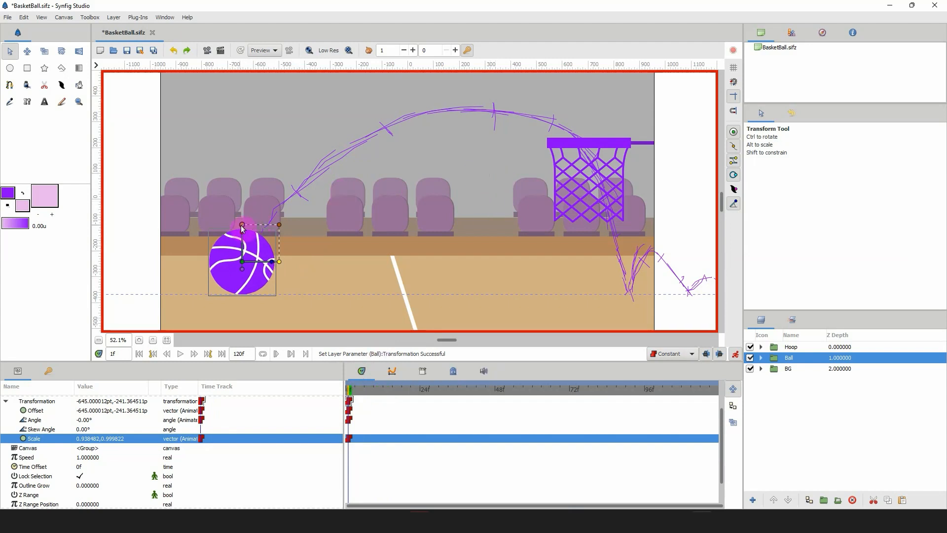
left_click_drag(242, 228, 280, 224)
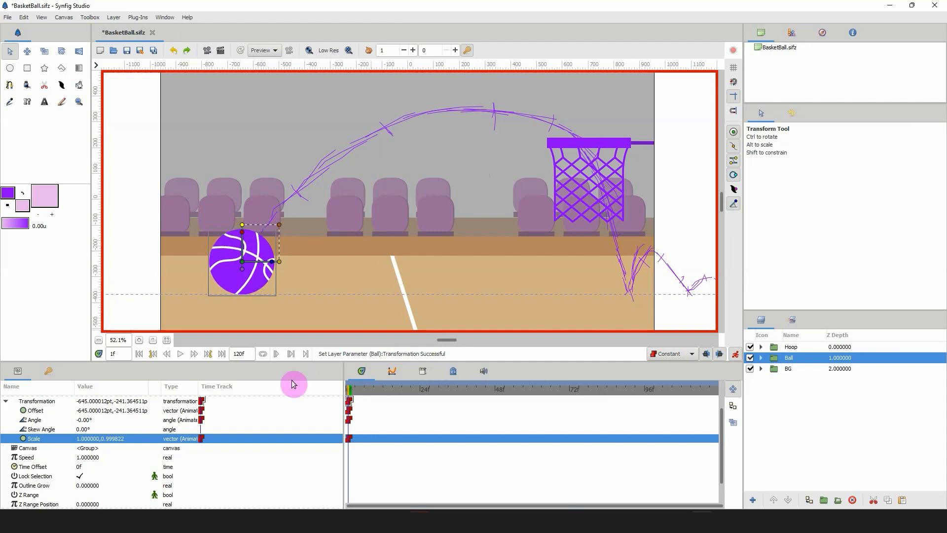
left_click(34, 409)
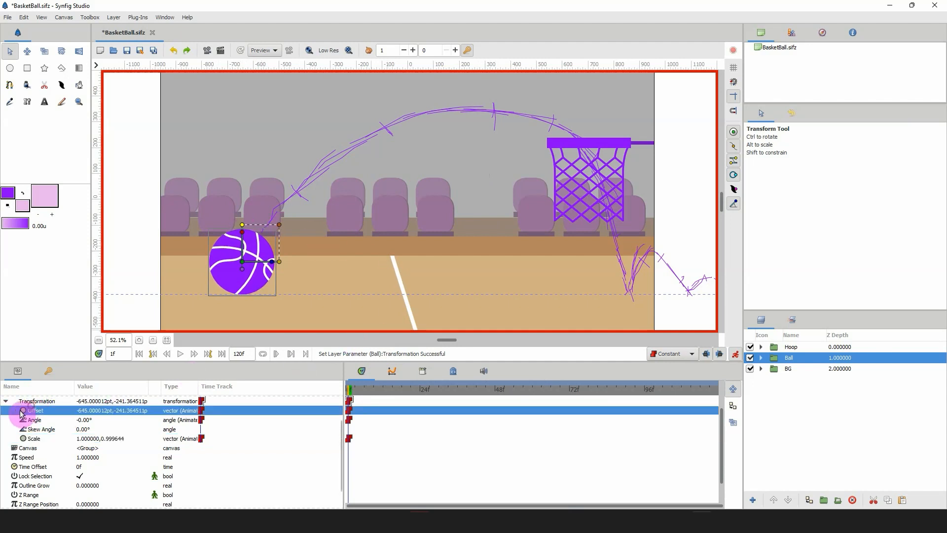
left_click(23, 402)
left_click(6, 401)
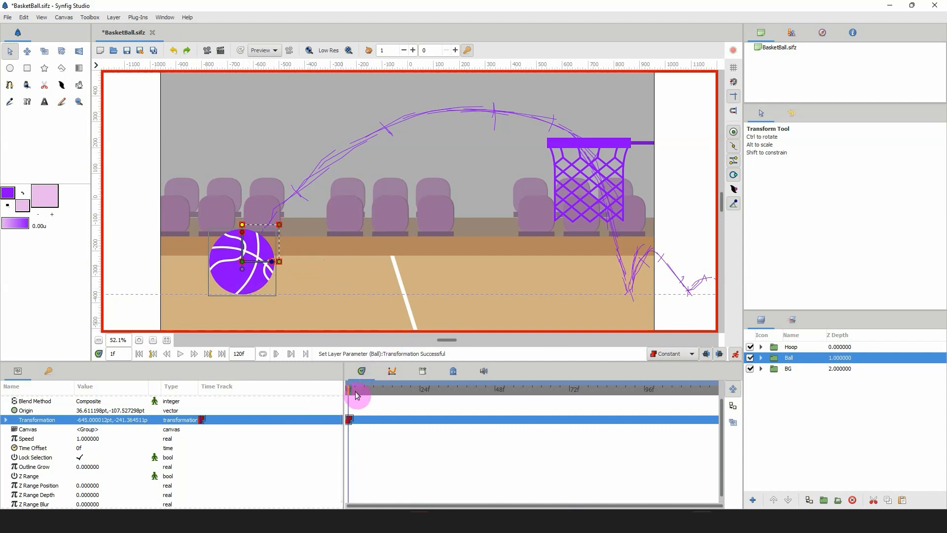
Keyframe the ball's position near the peak of the sketched arc at frame 15, with the Offset at 90pt, 330pt
left_click_drag(354, 392, 394, 400)
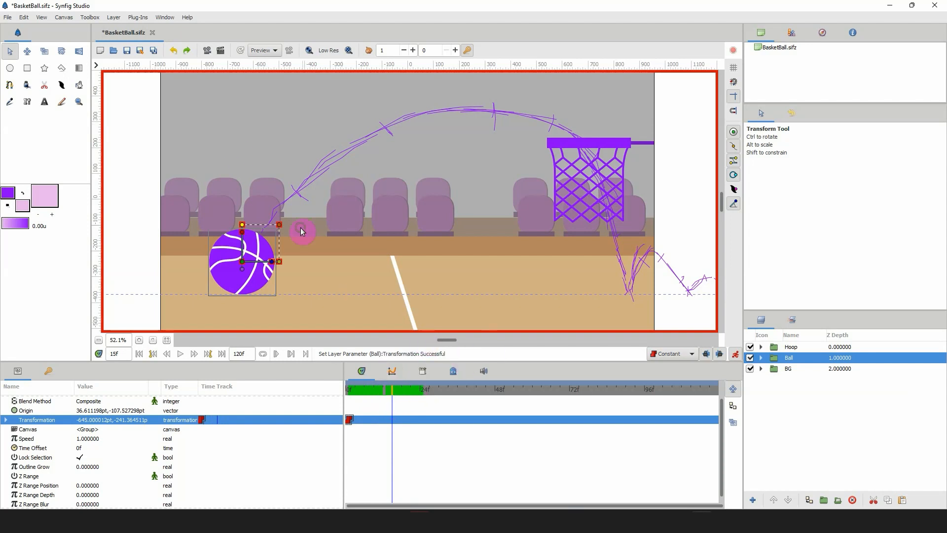
left_click_drag(303, 231, 295, 203)
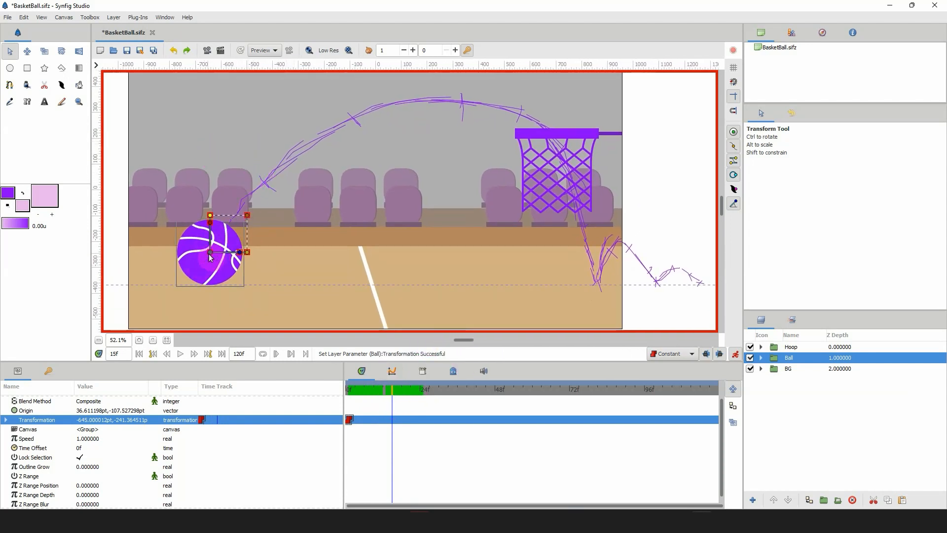
left_click_drag(210, 256, 399, 105)
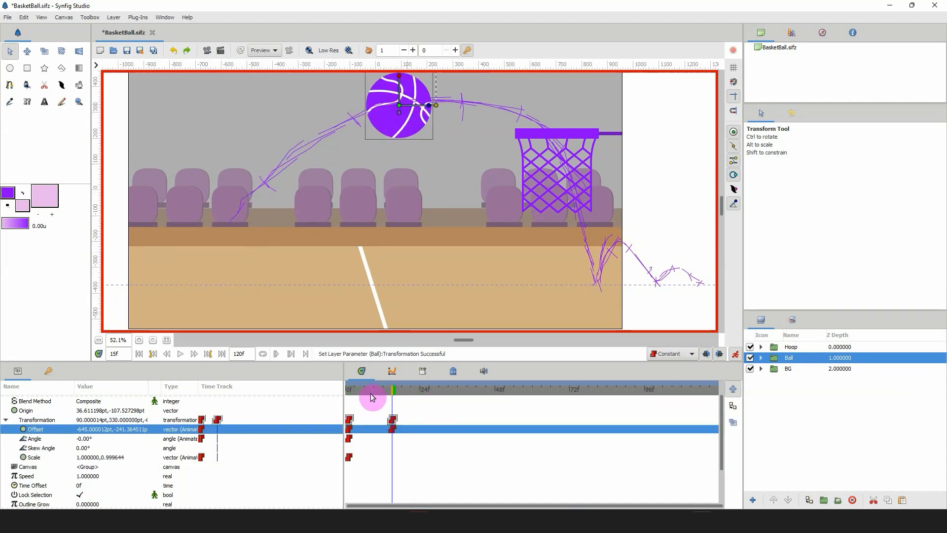
Add Angle (0°) and Scale (about 1.0, 1.0) keyframes for the ball at frame 15
left_click(430, 108)
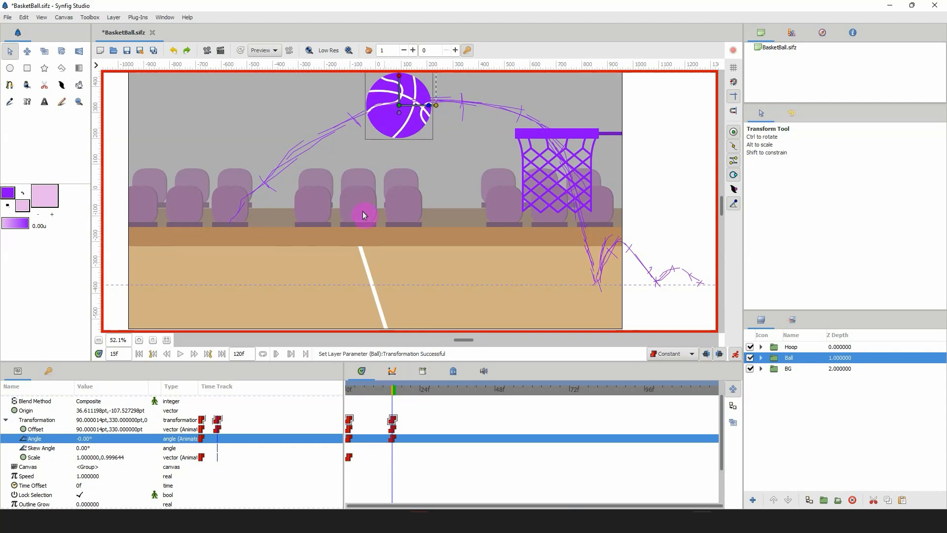
left_click_drag(363, 212, 381, 248)
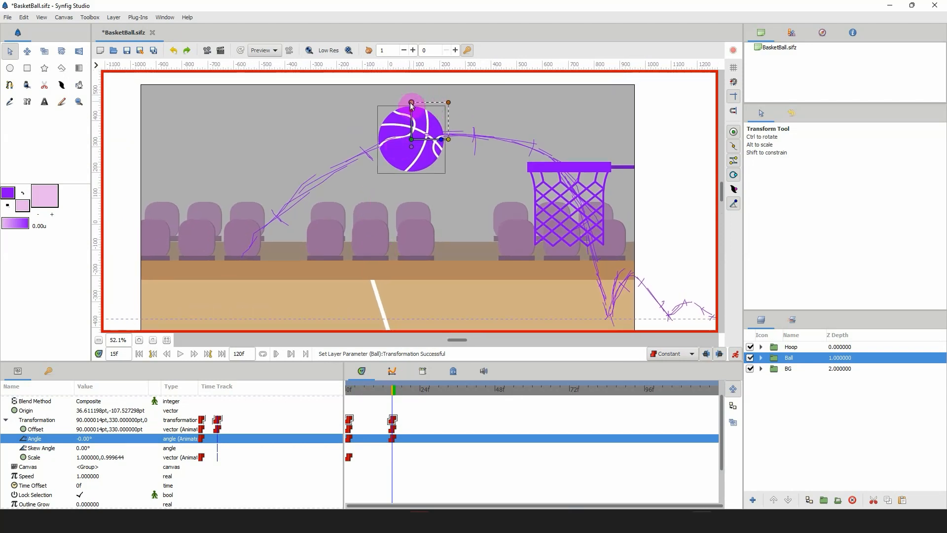
left_click(411, 104)
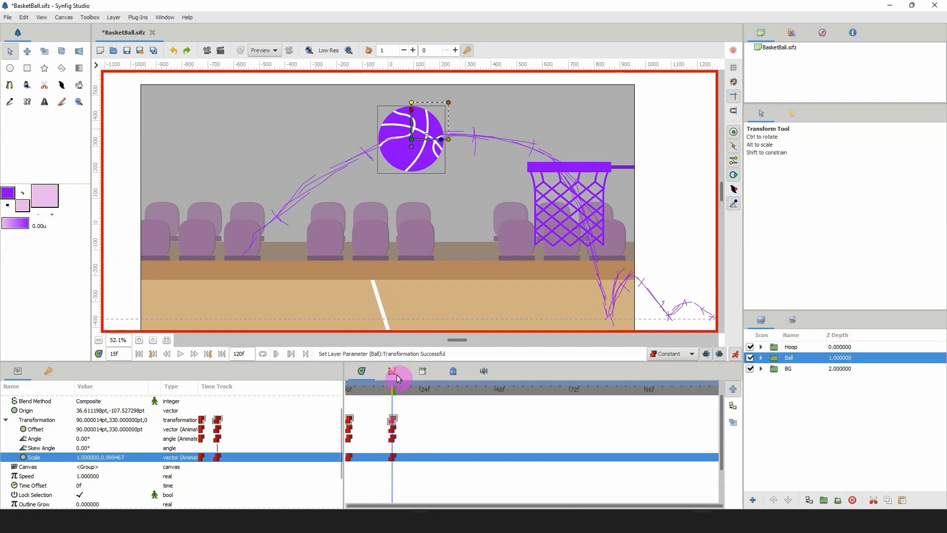
Keyframe the ball's position just above the hoop at frame 27, with the Offset at 525pt, 360pt
left_click_drag(385, 391, 429, 390)
left_click_drag(412, 140, 524, 133)
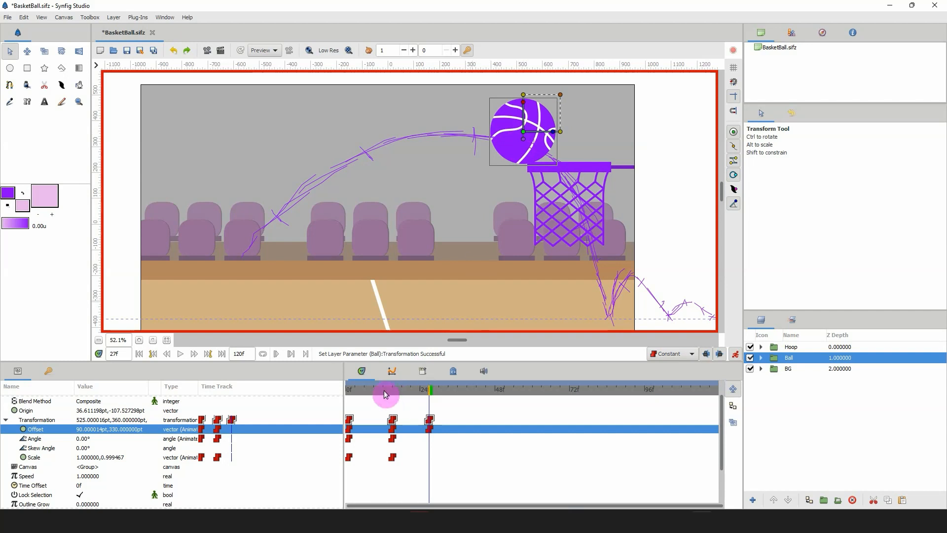
Add Angle (about 0°) and Scale (about 1.0, 1.0) keyframes for the ball at frame 27, undoing the accidental resize
left_click(553, 132)
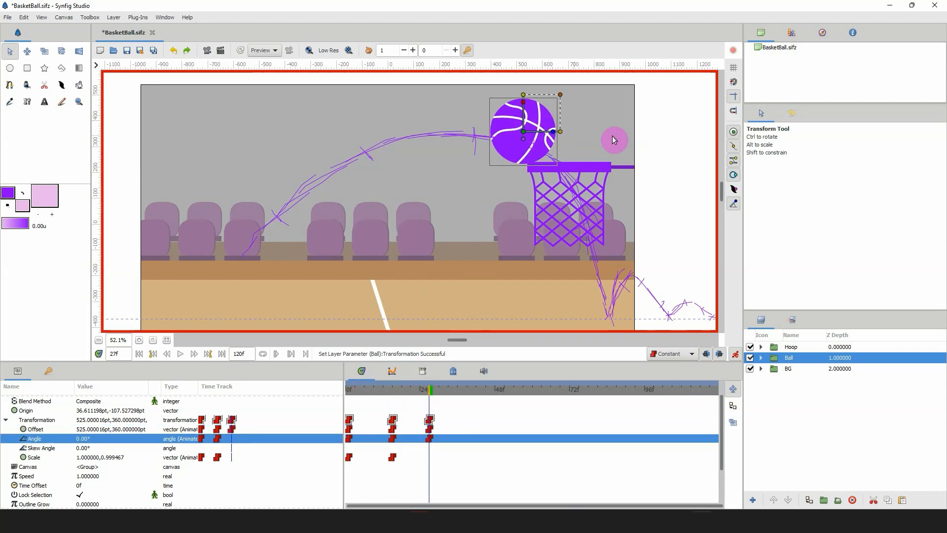
left_click(524, 99)
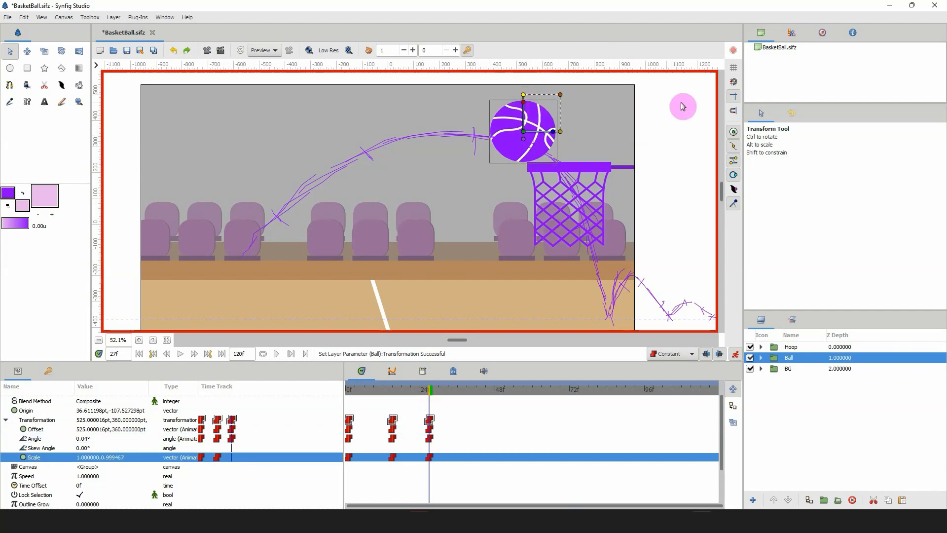
key("ctrl+z")
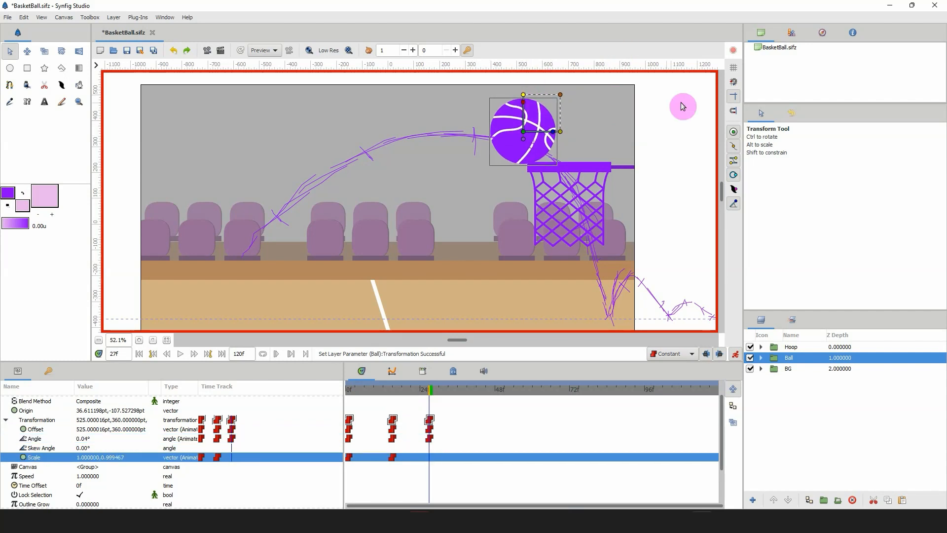
key("ctrl+shift+z")
key("ctrl+z")
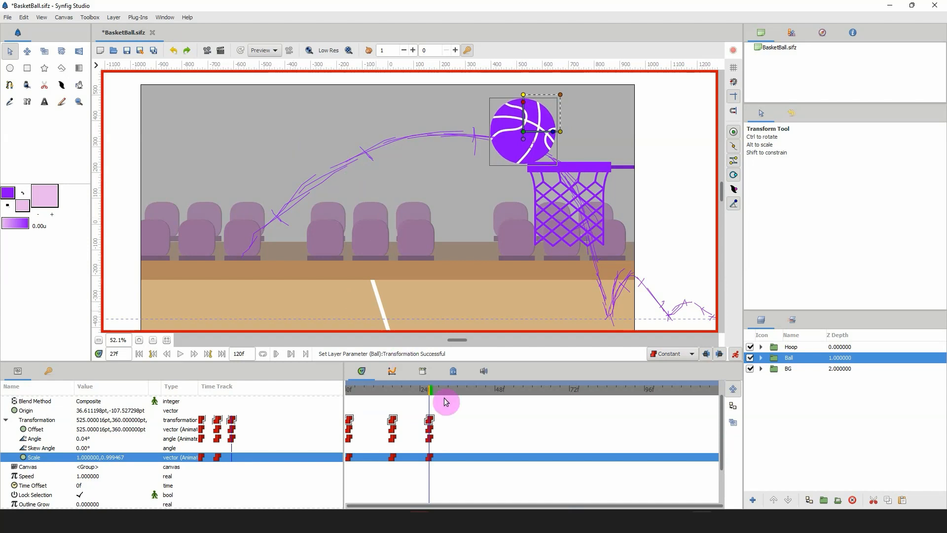
Keyframe the ball at frame 37 over the rim with the Offset at 705pt, 315pt, including Angle and Scale keyframes
left_click_drag(422, 387, 461, 389)
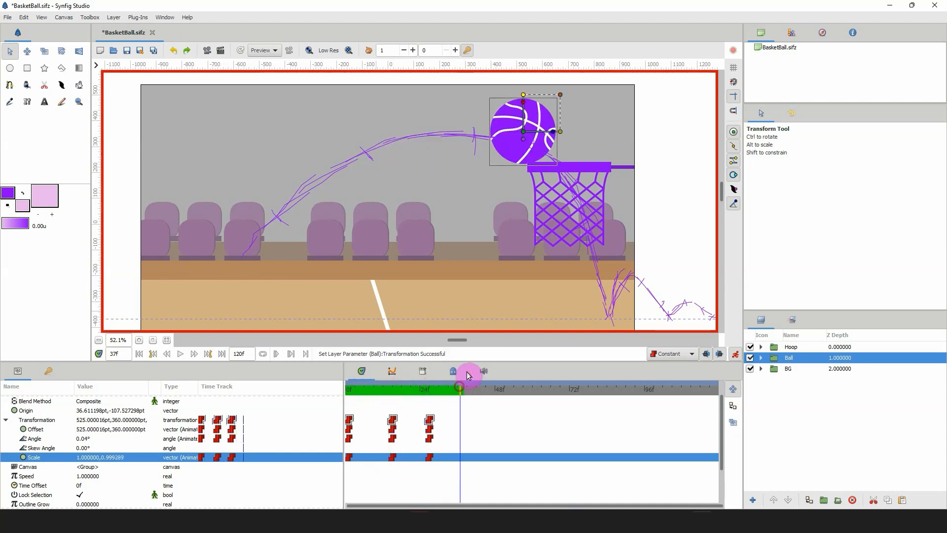
left_click_drag(523, 132, 570, 144)
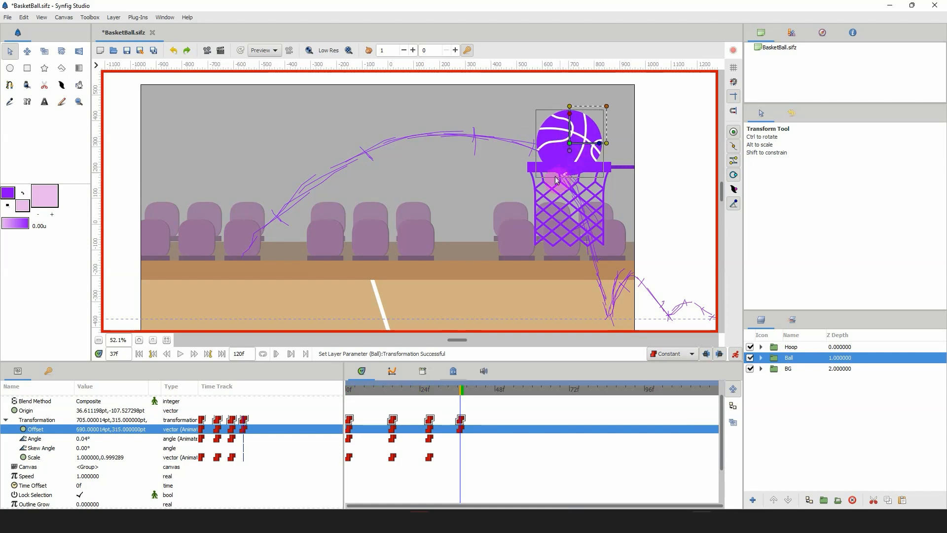
left_click(599, 144)
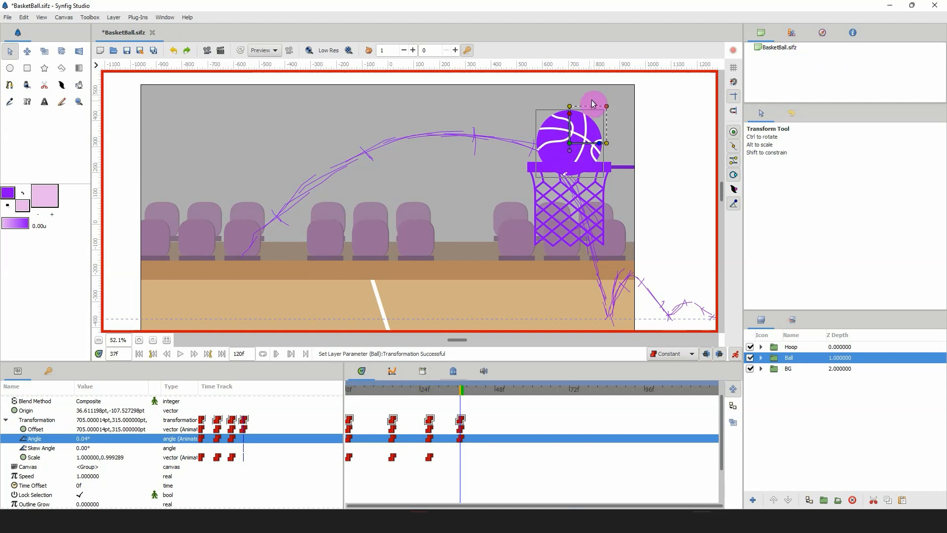
left_click(570, 107)
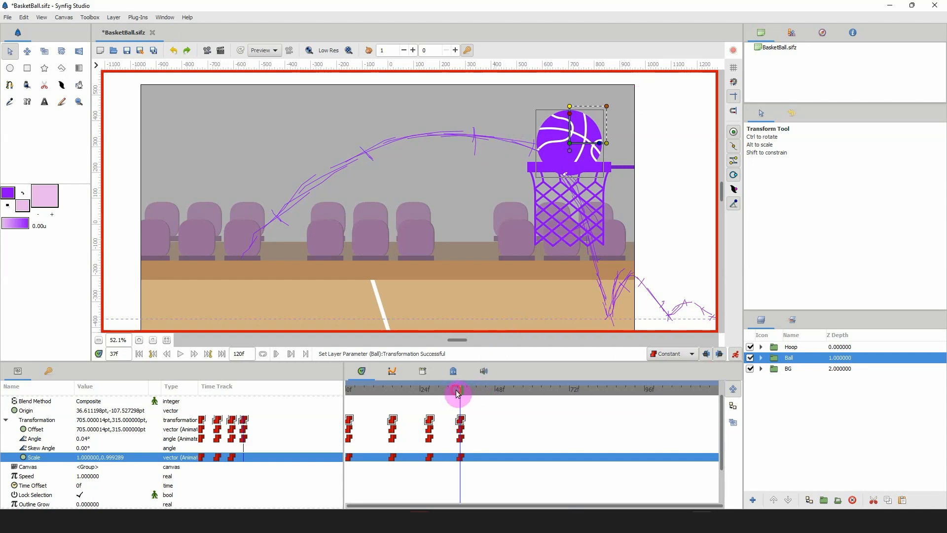
Nudge the ball slightly up at frame 27, to a vertical Offset of about 365.75pt
left_click_drag(456, 393, 429, 380)
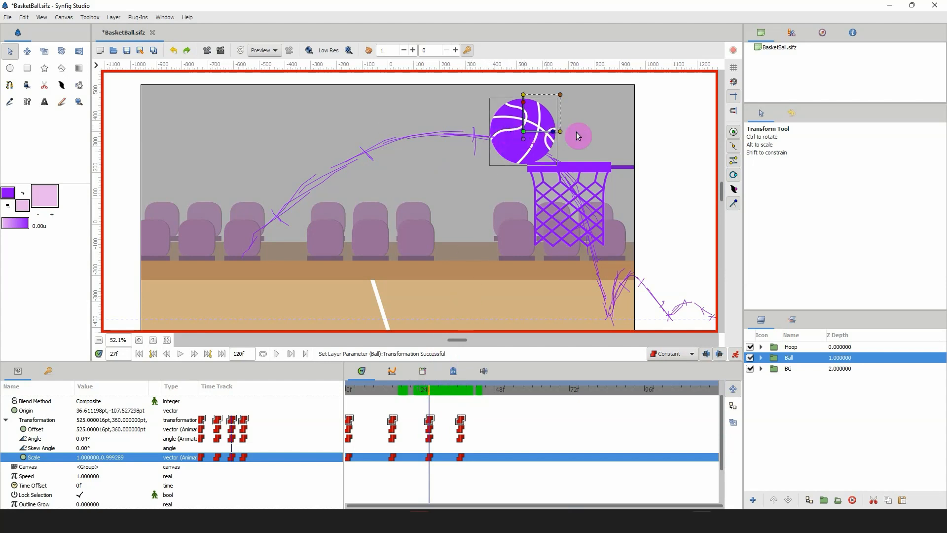
key("Up")
key("Up")
key("Up")
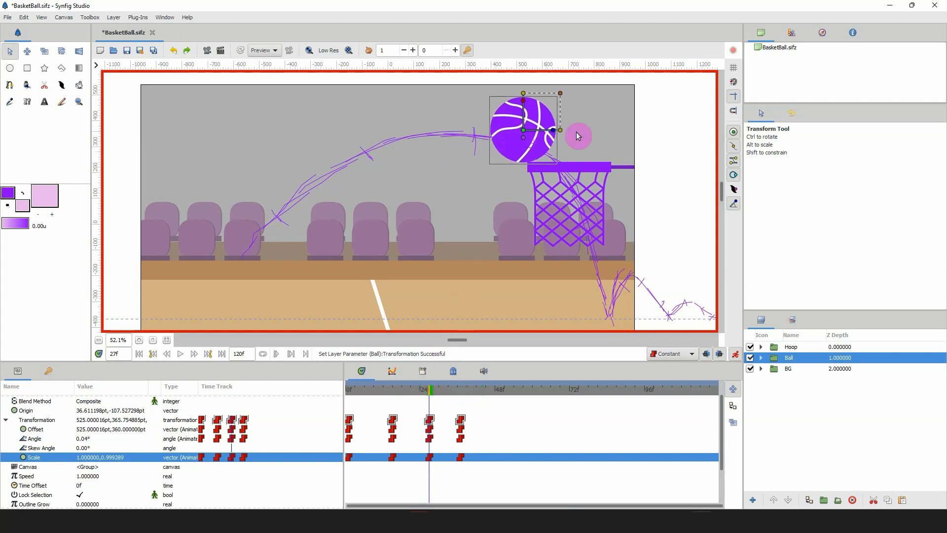
Raise the ball at frame 15 onto the peak of the sketched arc, to a vertical Offset of about 347.26pt
left_click(393, 389)
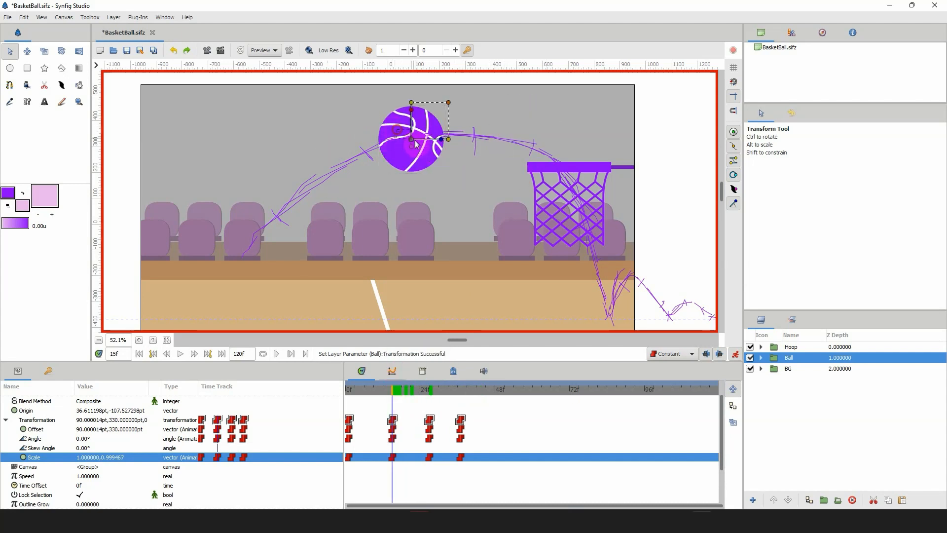
key("Up")
key("Up")
key("Up")
key("Up")
key("Up")
key("Up")
key("Up")
key("Up")
key("Up")
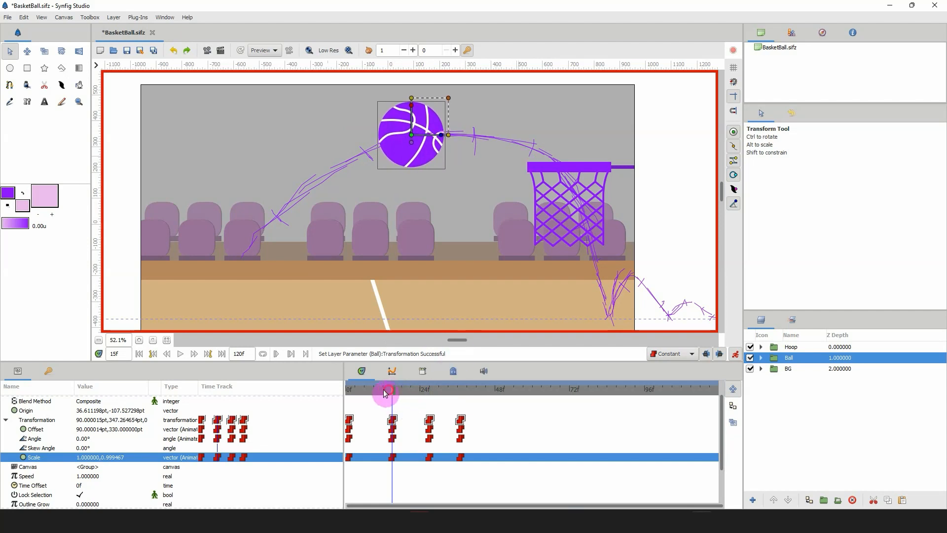
Keyframe the ball inside the net at frame 47 with the Offset at 735pt, 135pt, including Angle and Scale keyframes
left_click_drag(385, 387, 491, 393)
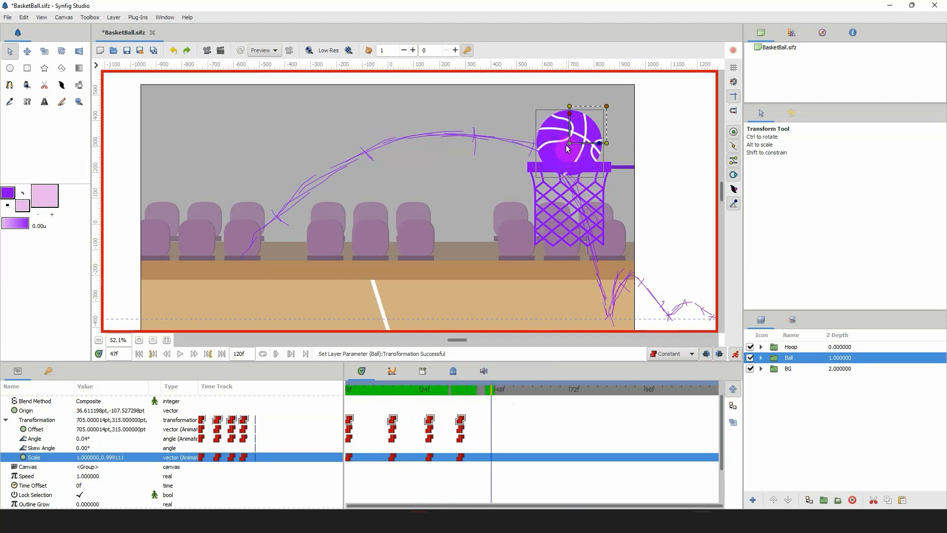
left_click_drag(570, 144, 574, 191)
key("ctrl+z")
key("ctrl+z")
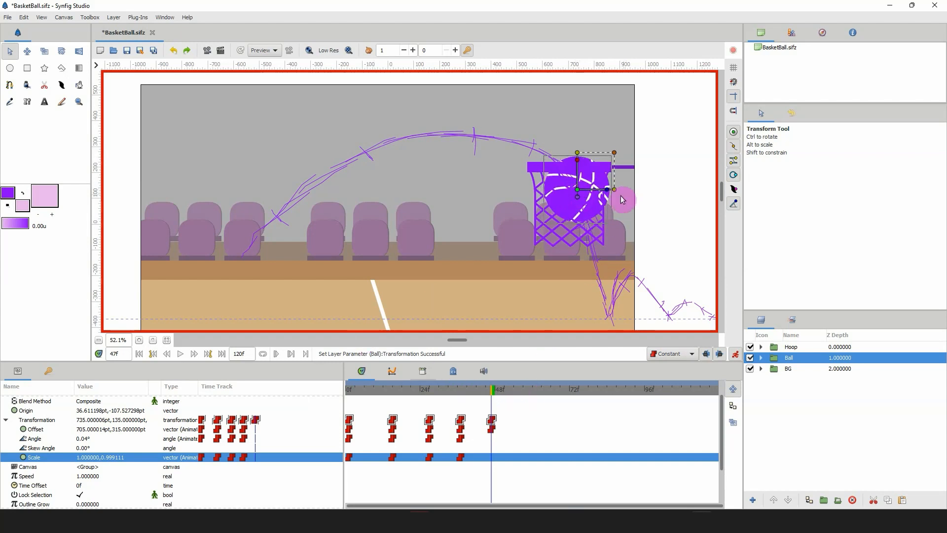
left_click(607, 191)
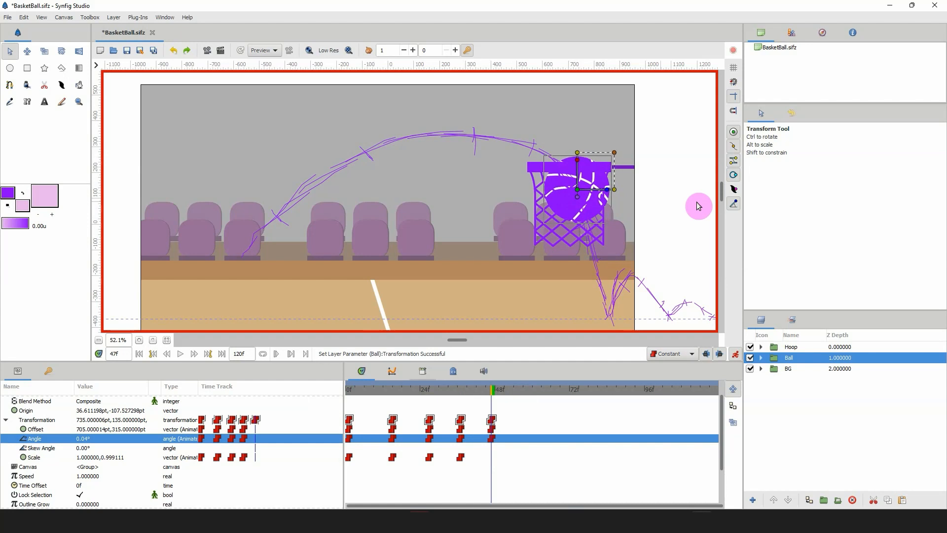
left_click(576, 154)
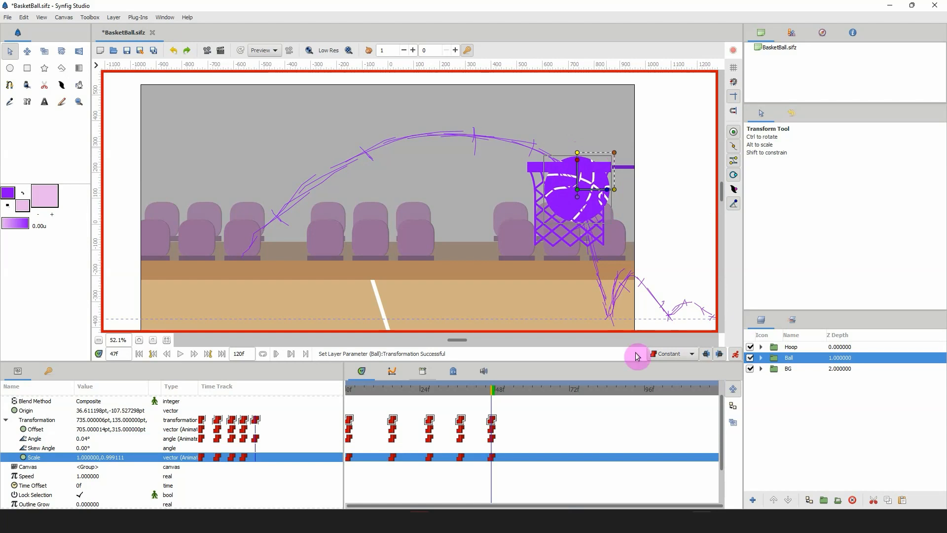
Keyframe the ball's position at the first floor bounce at frame 57, with the Offset at about 826.9pt, -243.1pt
left_click_drag(492, 390, 524, 398)
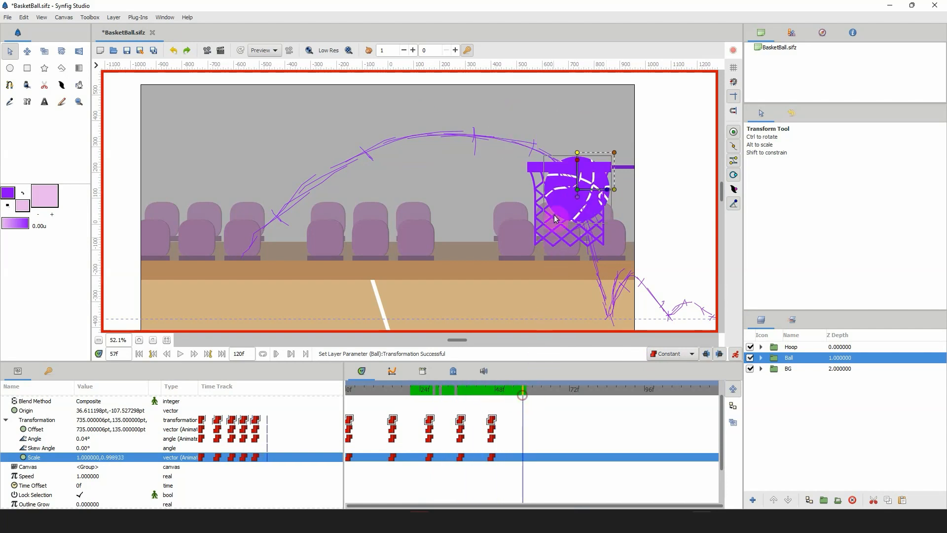
left_click_drag(577, 188, 601, 296)
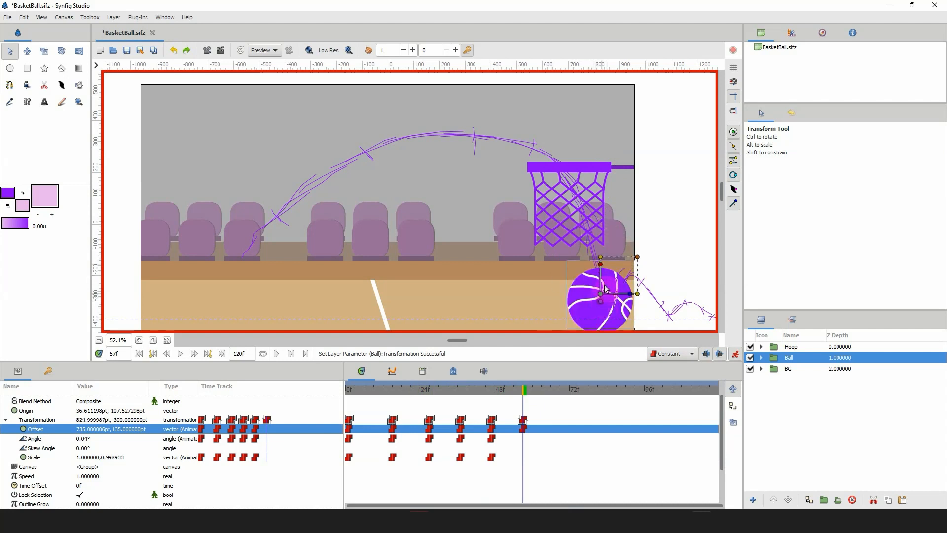
key("Up")
key("Up")
key("Up")
key("Up")
key("Up")
key("Up")
key("Up")
key("Up")
key("Up")
key("Up")
key("Up")
key("Up")
key("Up")
key("Up")
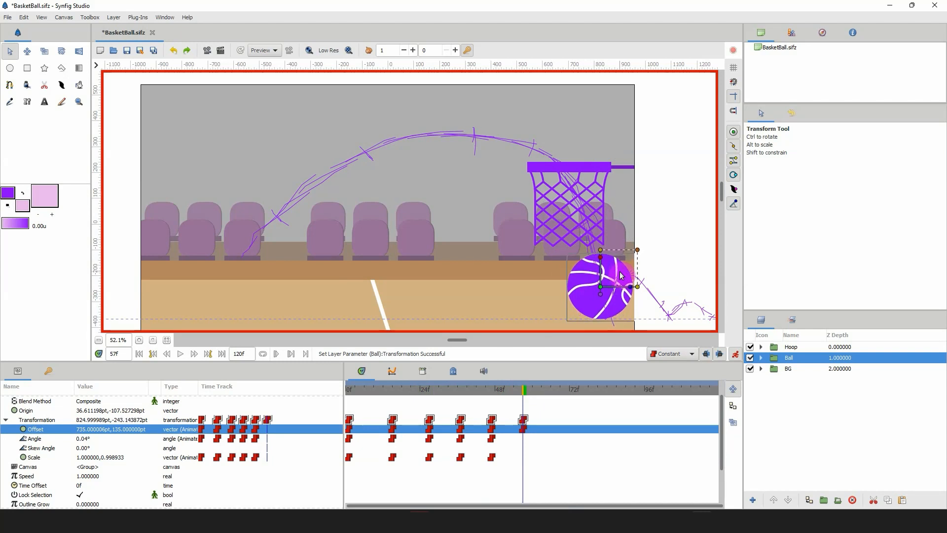
key("Right")
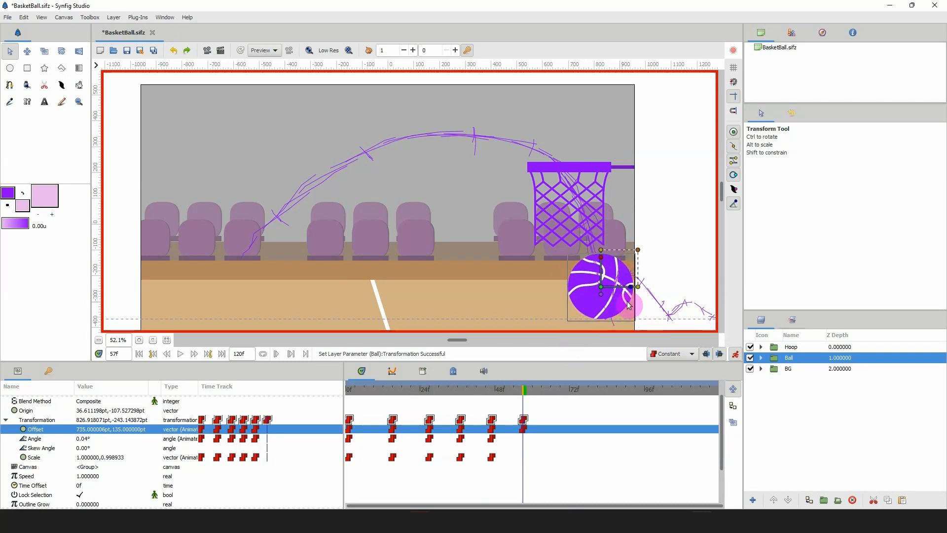
Add Angle (about 0.04°) and Scale (about 1.0, 1.0) keyframes for the ball at frame 57
left_click(632, 287)
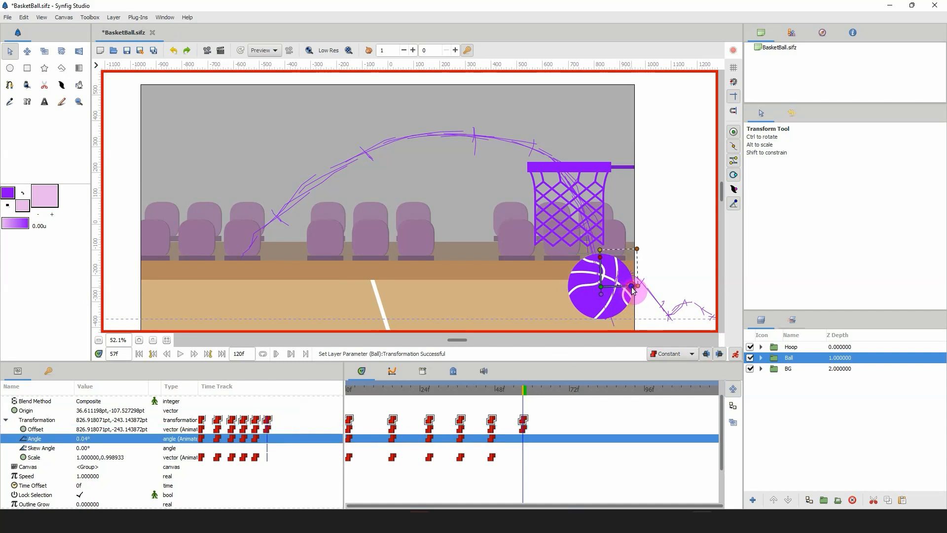
key("ctrl+z")
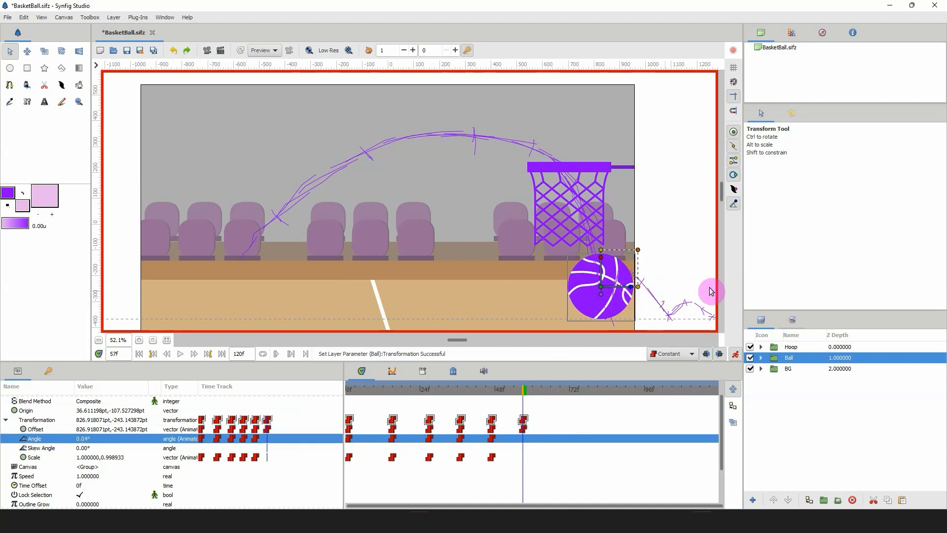
key("ctrl+r")
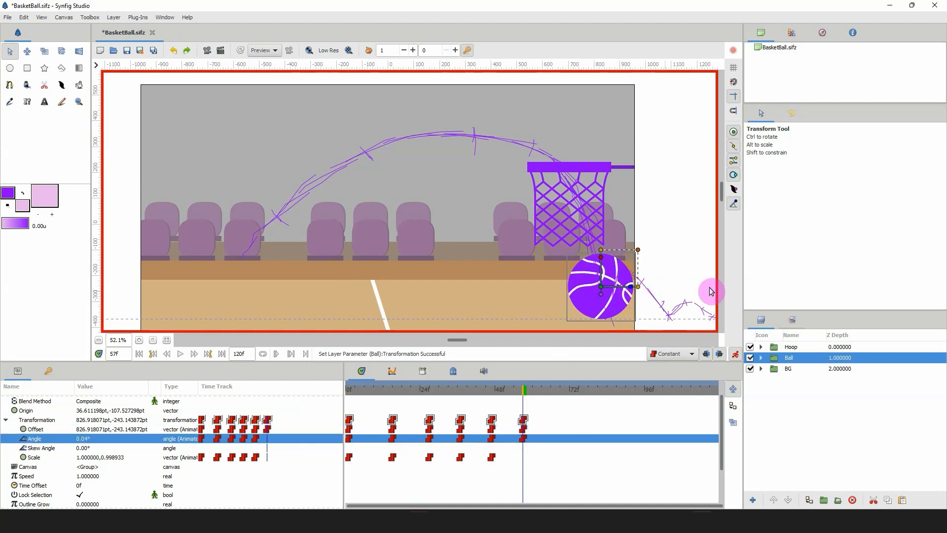
left_click(601, 252)
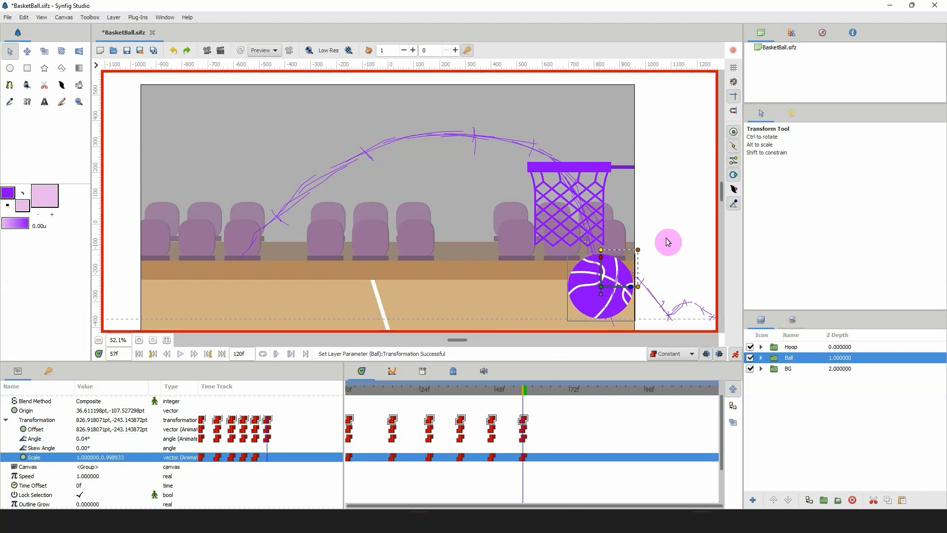
Keyframe the ball at the rebound peak at frame 65 with the Offset at 945pt, -195pt, including Angle and Scale keyframes
left_click_drag(523, 390, 548, 395)
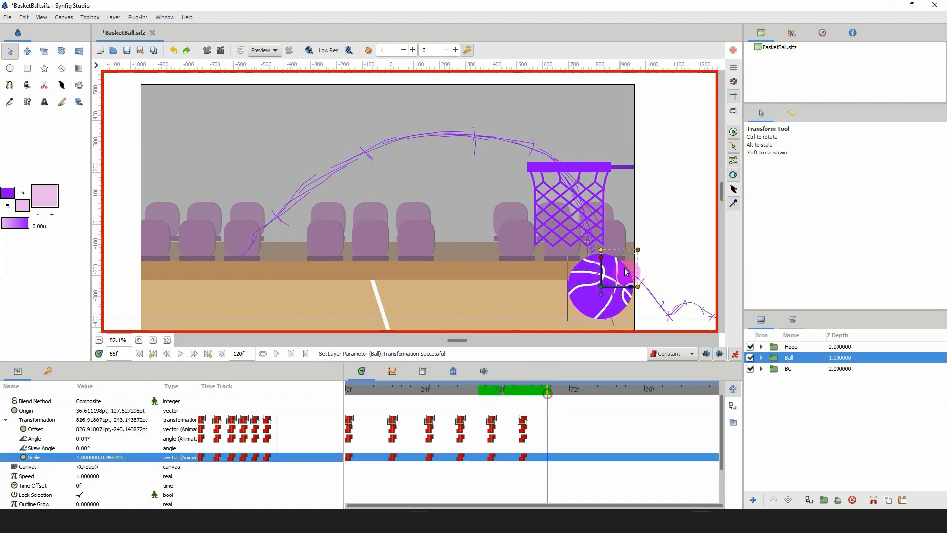
left_click_drag(601, 289, 632, 278)
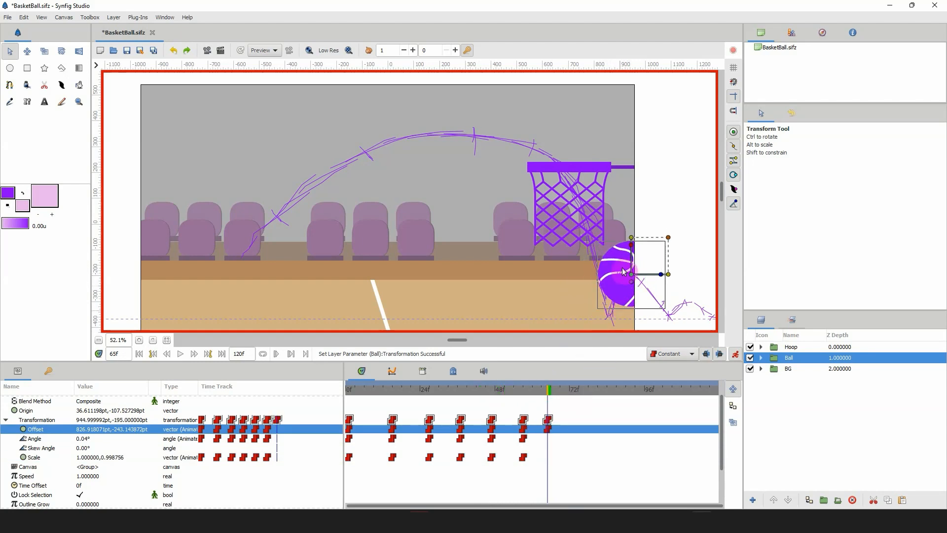
left_click(660, 274)
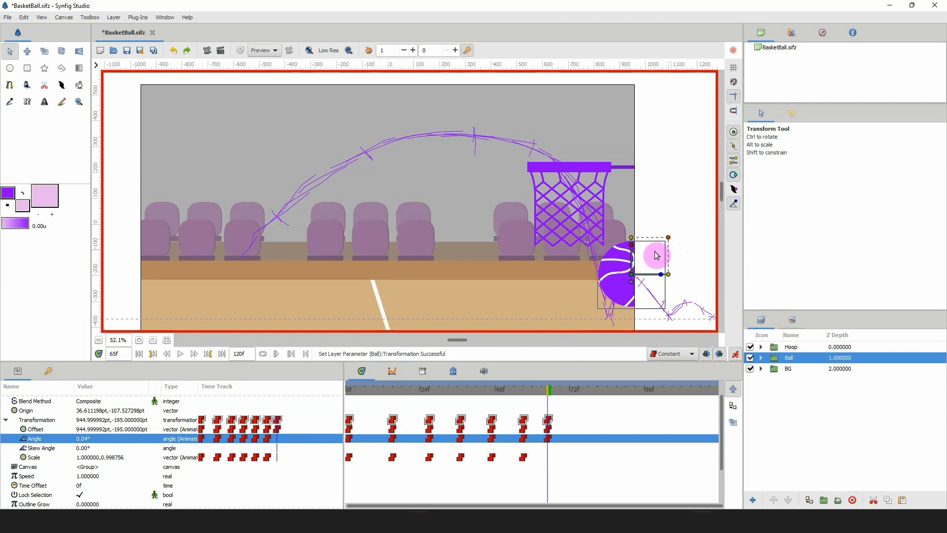
left_click(669, 275)
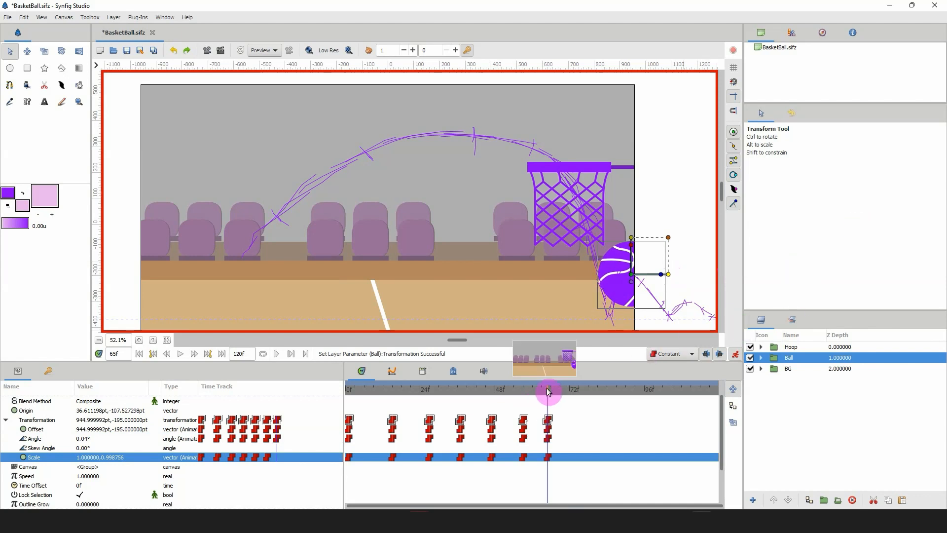
Keyframe the ball's position beyond the canvas edge at frame 73, with the Offset at 1080pt, -255pt
left_click(516, 391)
left_click_drag(522, 399, 573, 400)
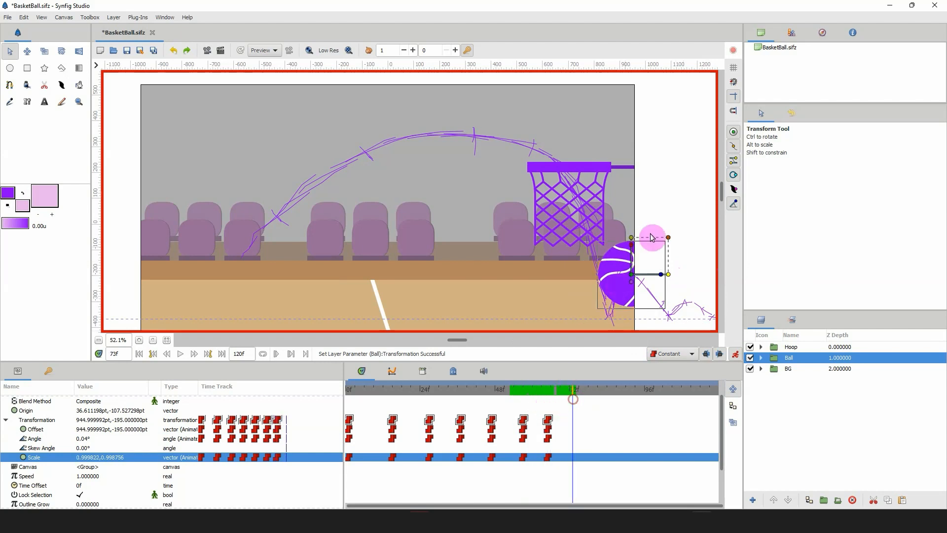
left_click(640, 279)
left_click_drag(640, 279, 667, 292)
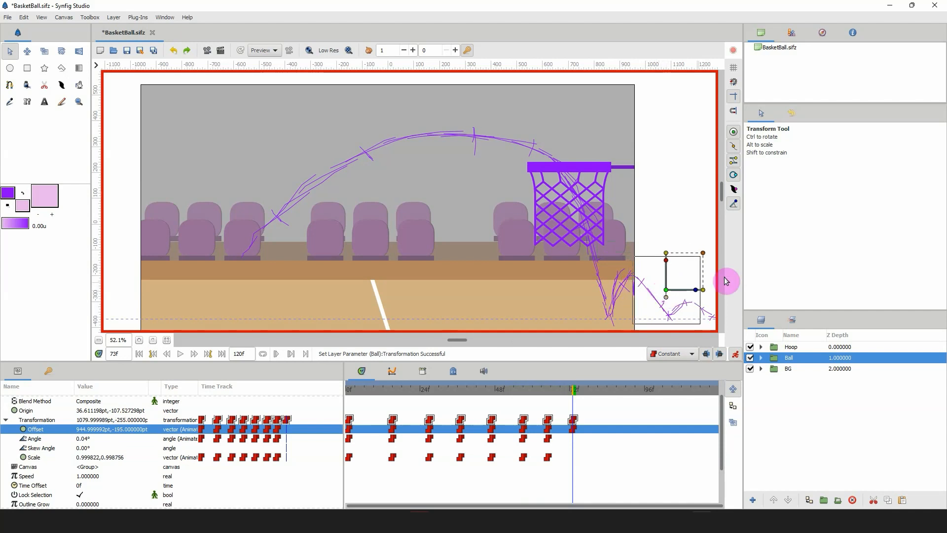
Shift the frame 73 ball back into view and raise it to floor-bounce height, with the Offset at about 888.2pt, -245.4pt
key("shift+Left")
key("shift+Left")
key("shift+Left")
key("shift+Left")
key("shift+Left")
key("shift+Left")
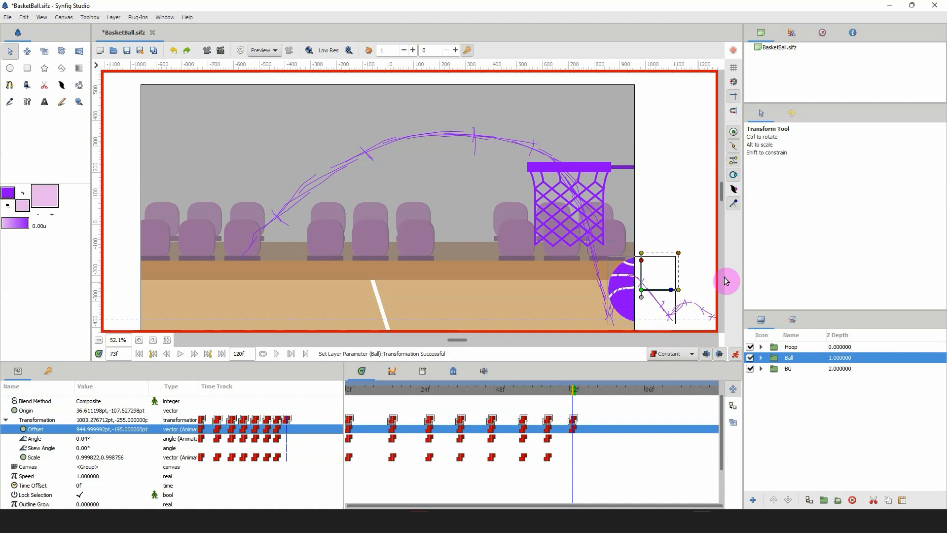
key("shift+Left")
key("Up")
key("Up")
key("Up")
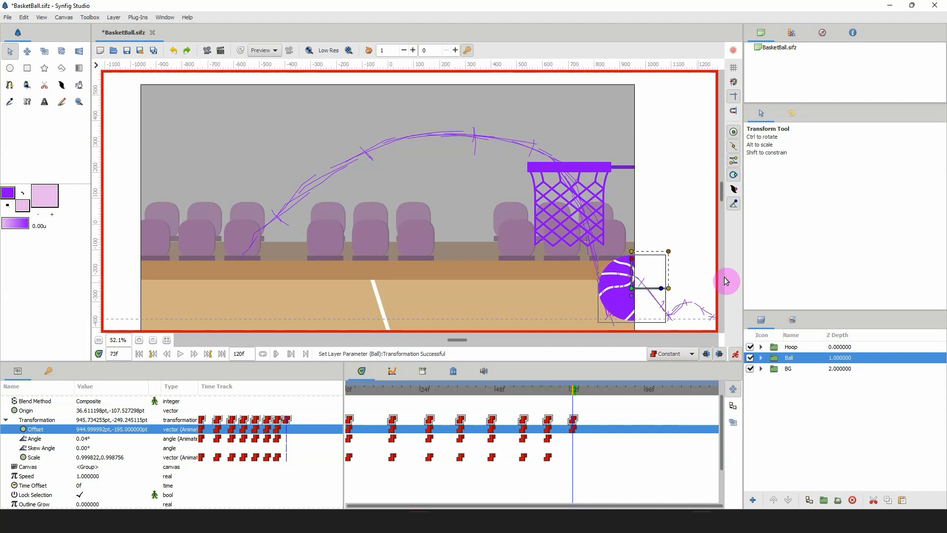
key("shift+Left")
key("shift+Left")
key("shift+Left")
key("Up")
key("Up")
key("Up")
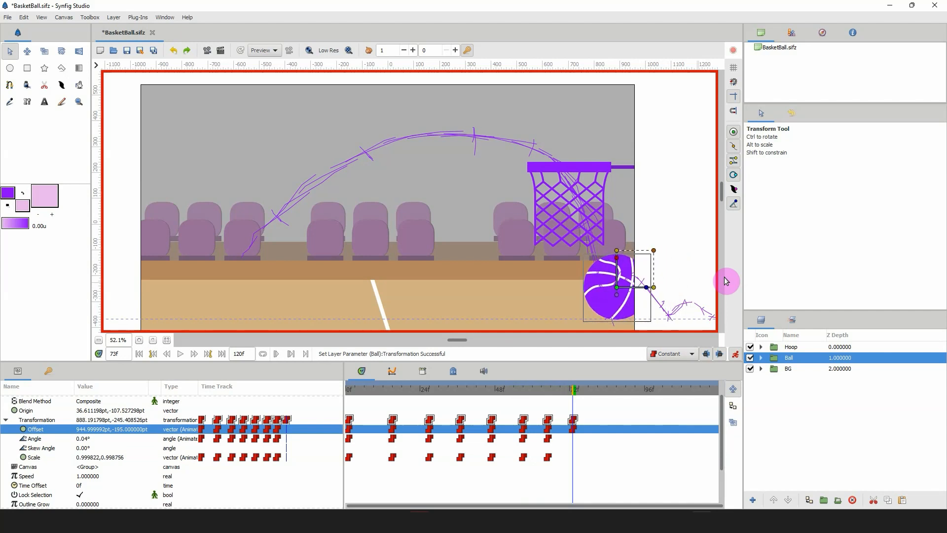
Move the frame 73 ball out to the second bounce point of the sketched path, with the Offset at about 1099.2pt, -243.5pt
key("shift+Right")
key("shift+Right")
key("shift+Right")
key("shift+Right")
key("shift+Right")
key("shift+Right")
key("shift+Right")
key("shift+Right")
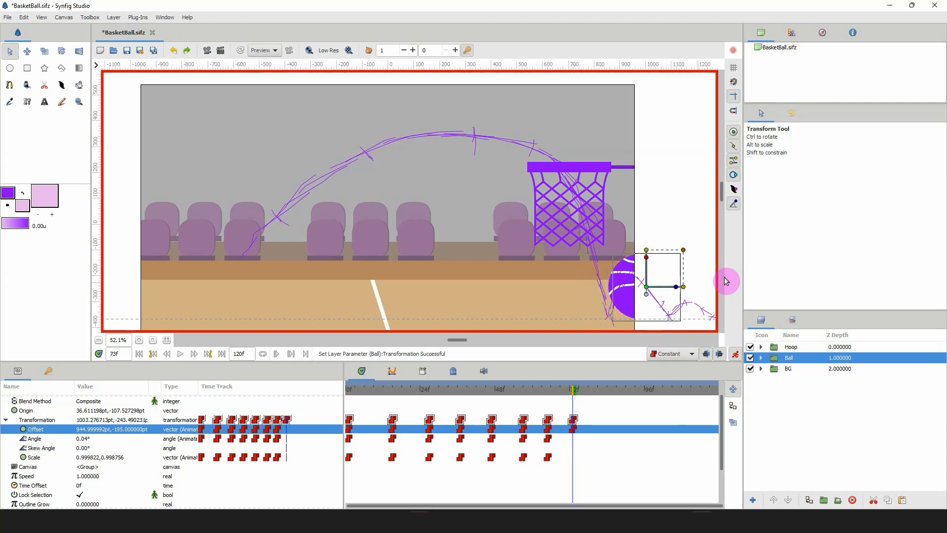
key("shift+Right")
key("shift+Right")
key("shift+Right")
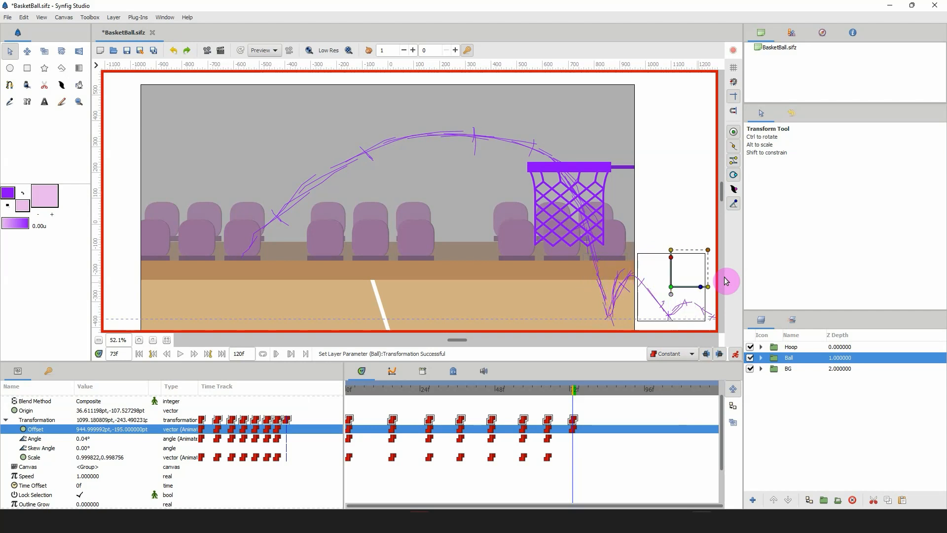
Nudge the frame 73 ball to an Offset of about 1104.9pt, -243.5pt and add Angle and Scale keyframes there
key("Right")
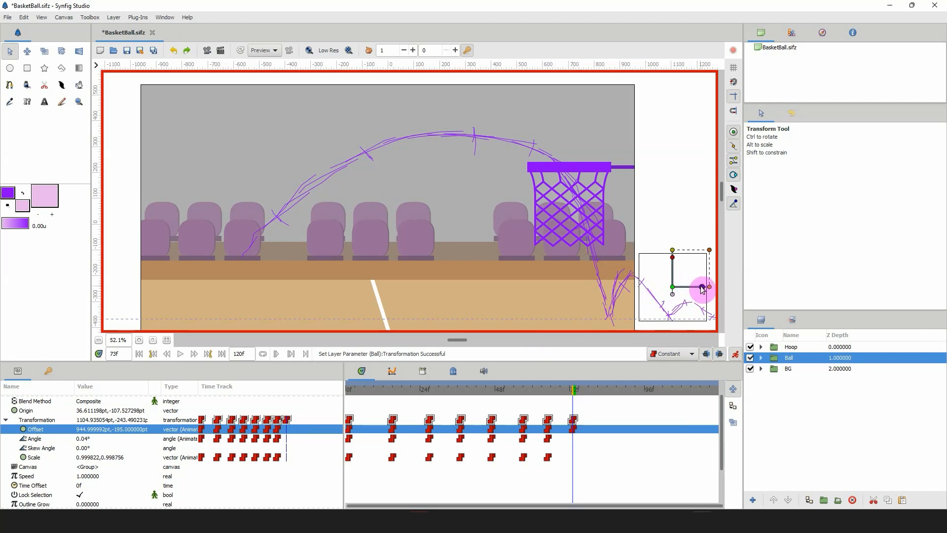
left_click(703, 288)
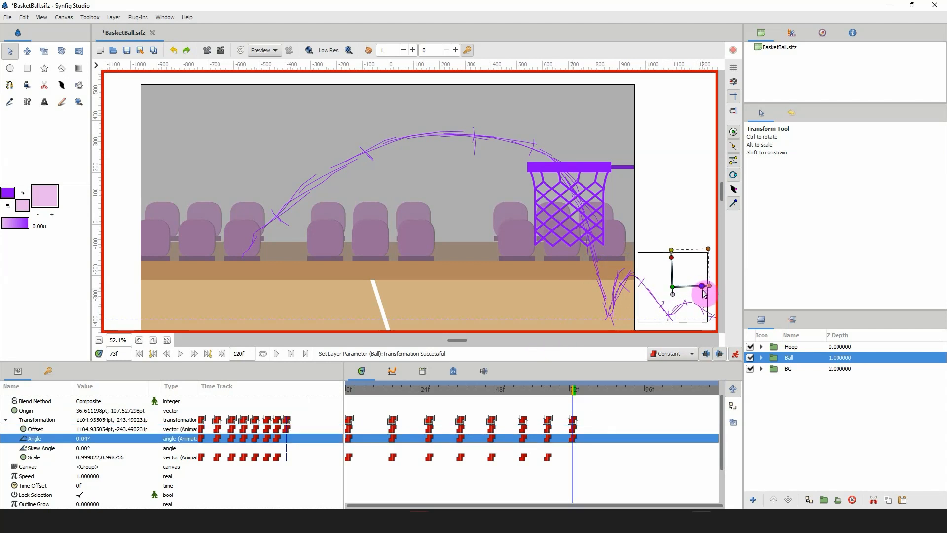
key("Down")
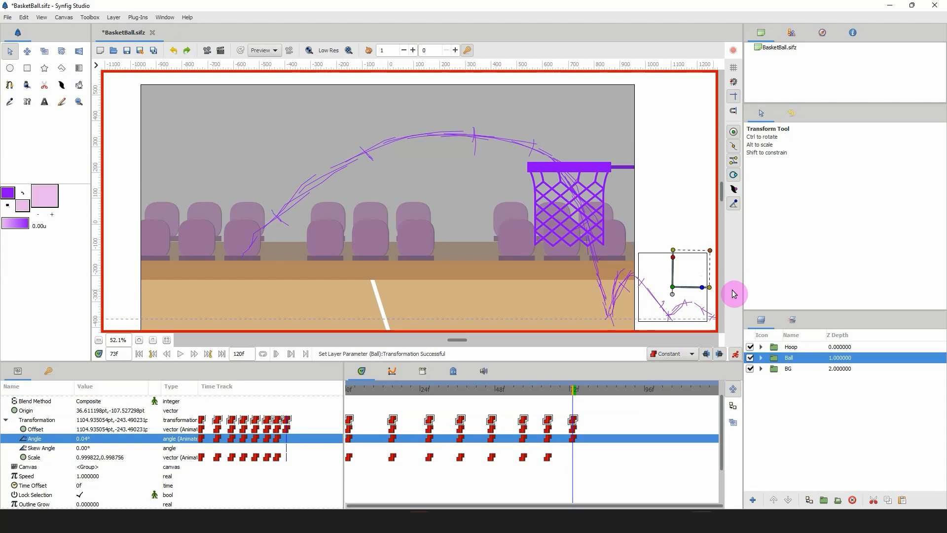
left_click(673, 251)
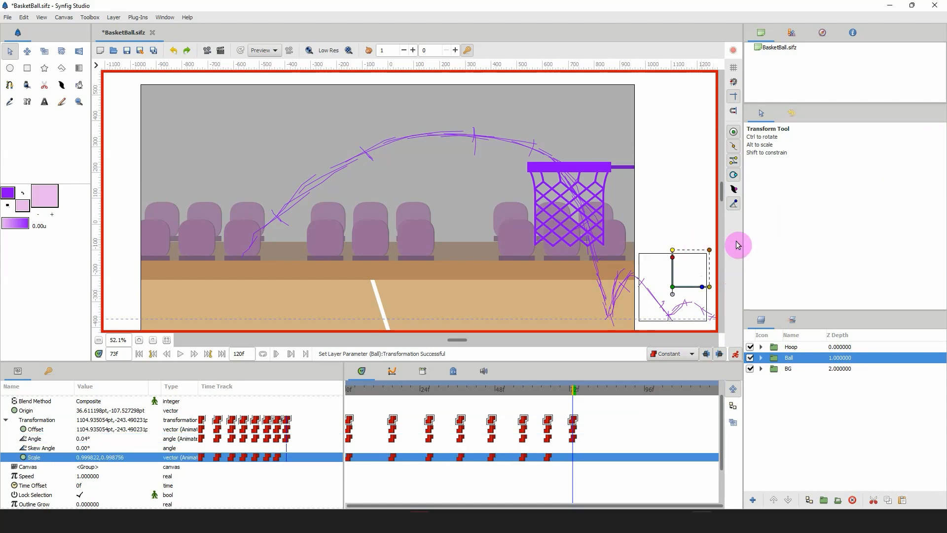
Play the animation repeatedly from the first frame and scrub through the shot to review the ball's motion along the path
left_click_drag(572, 389, 432, 389)
left_click_drag(323, 402, 296, 398)
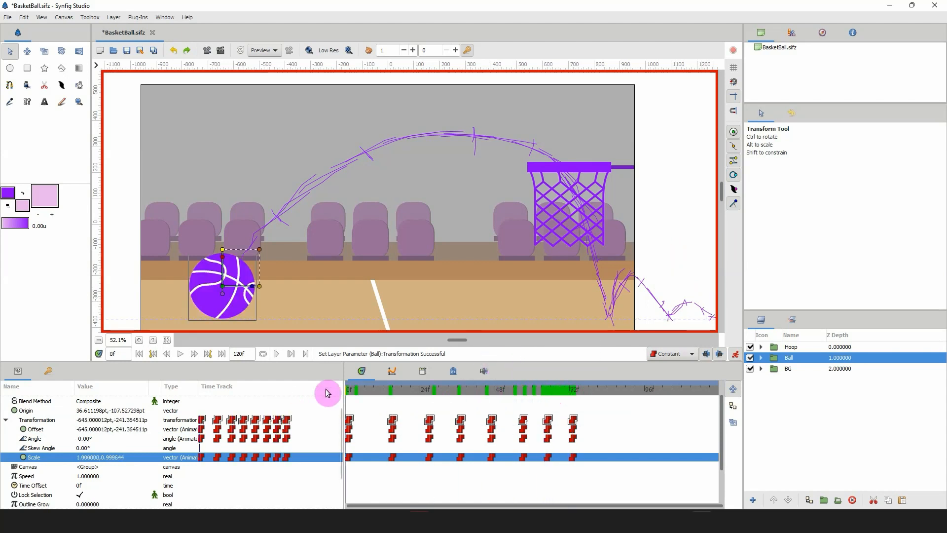
key("space")
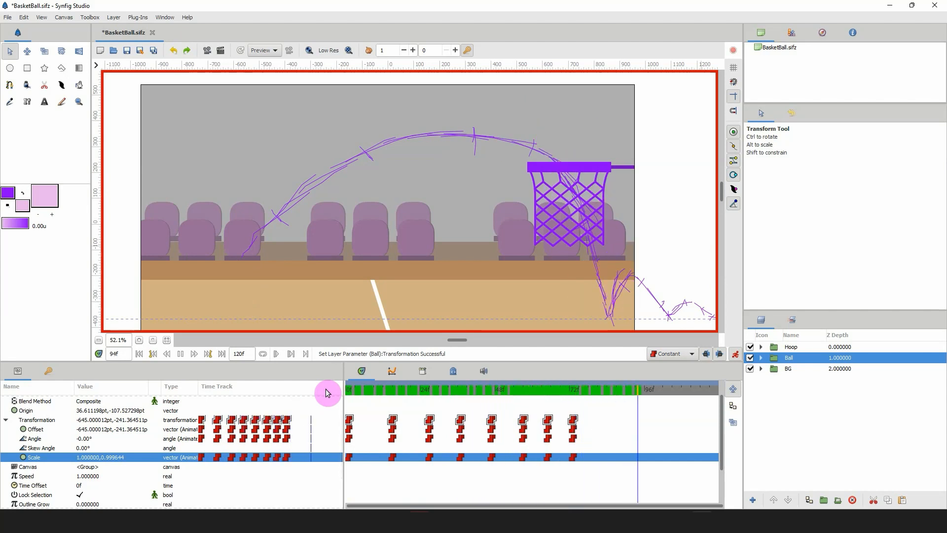
left_click_drag(515, 390, 295, 403)
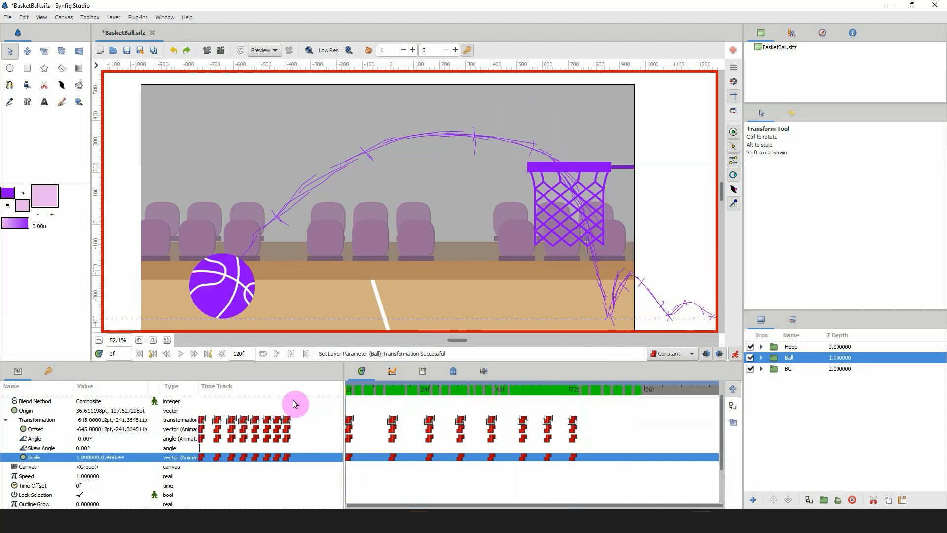
key("space")
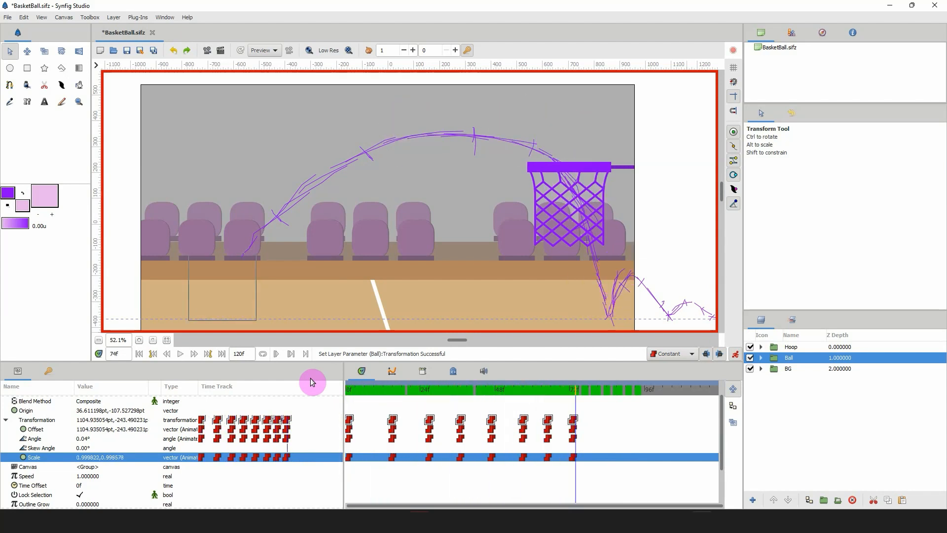
key("space")
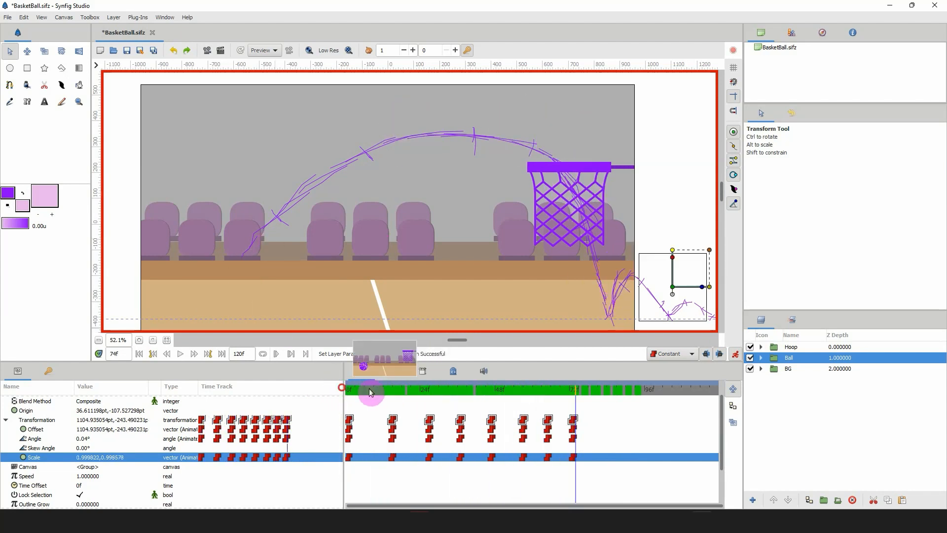
left_click(352, 389)
left_click_drag(386, 393, 309, 392)
key("space")
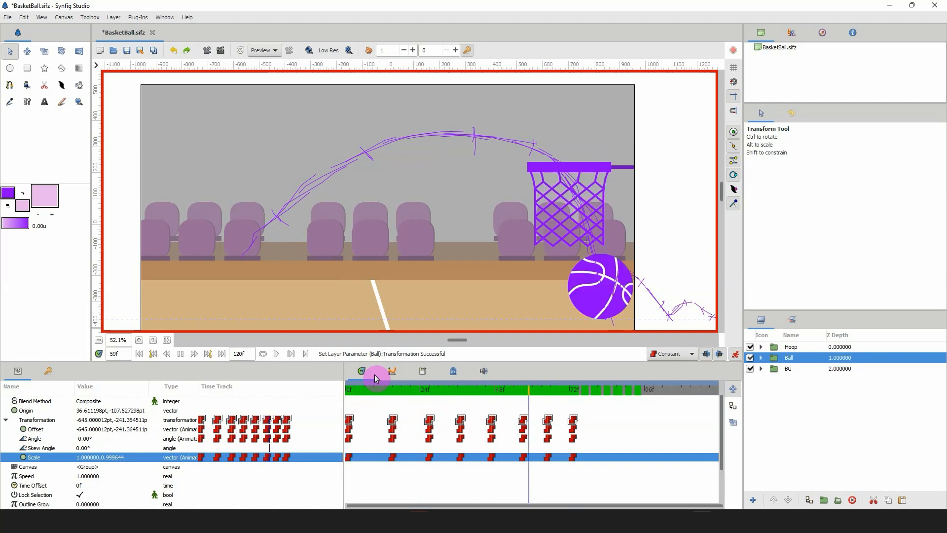
key("space")
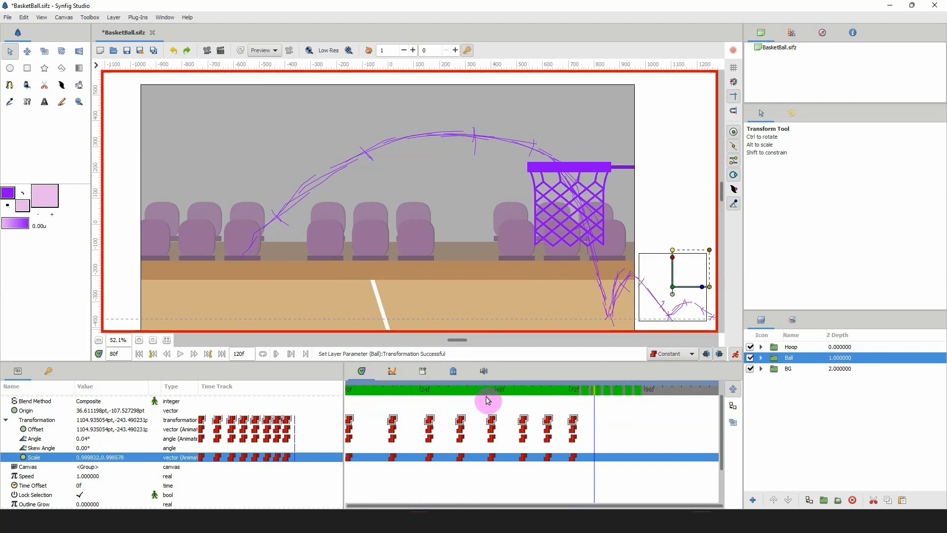
left_click_drag(474, 389, 435, 389)
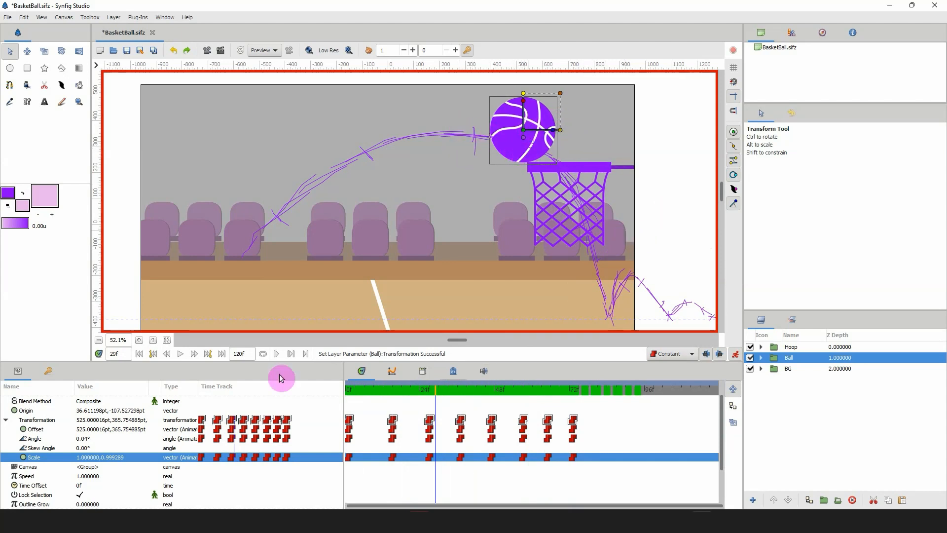
left_click_drag(404, 389, 332, 393)
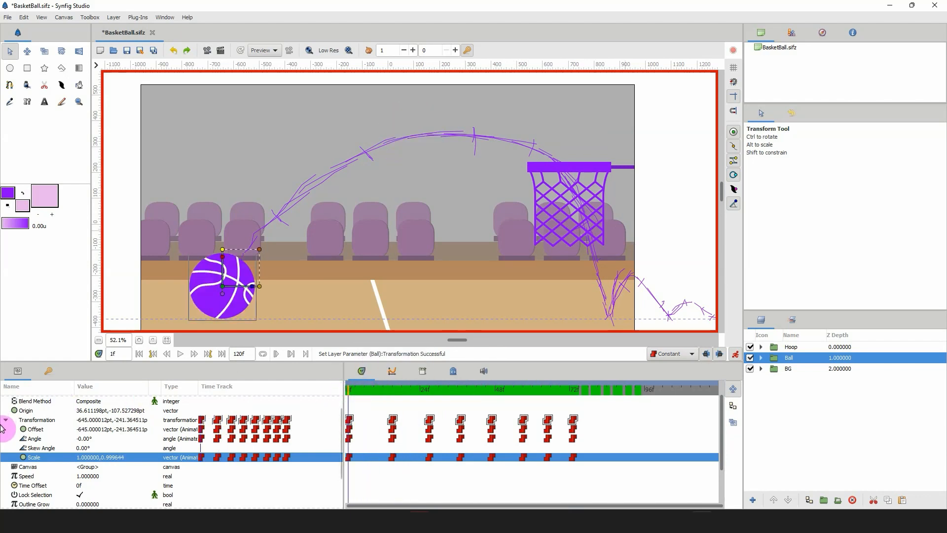
Duplicate the ball's starting Transformation keyframe from frame 0 to frame 5, and shift the copy about one frame forward
left_click(6, 423)
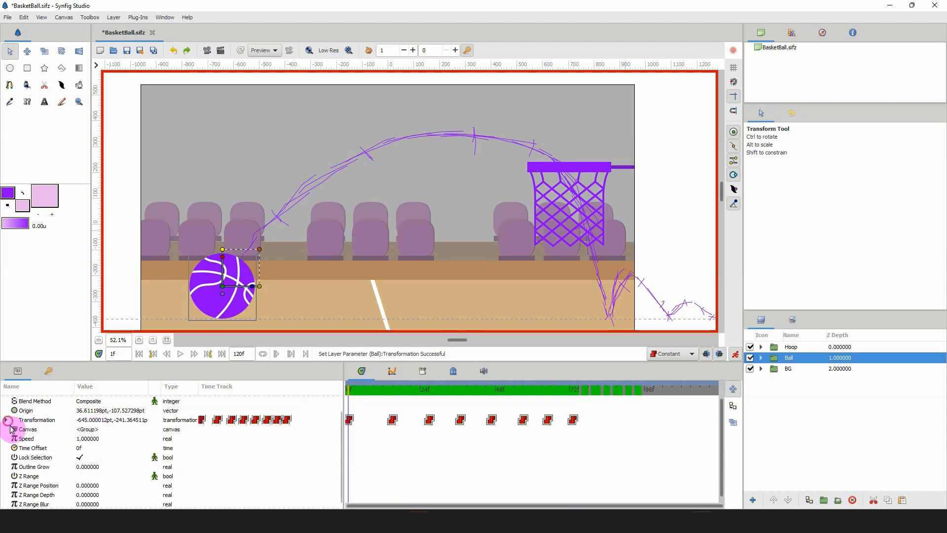
left_click(48, 419)
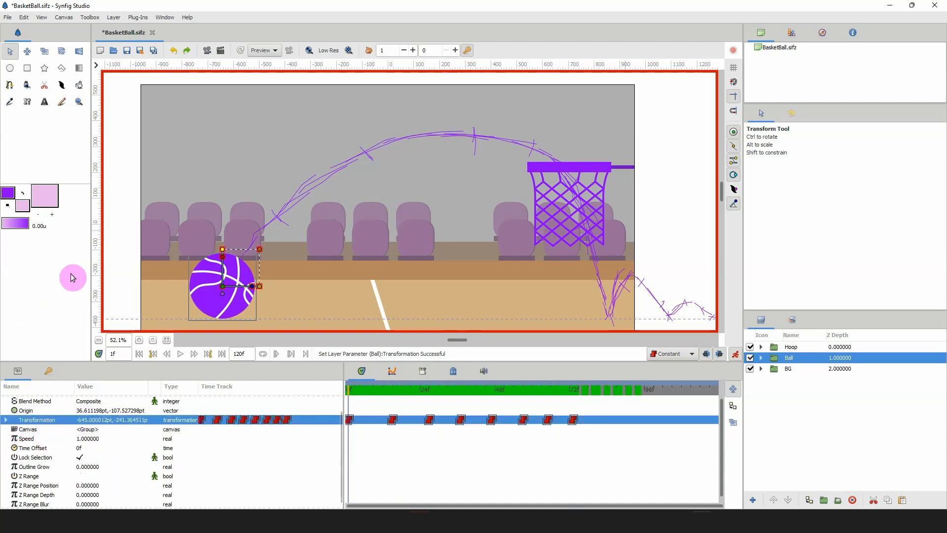
left_click_drag(362, 388, 362, 421)
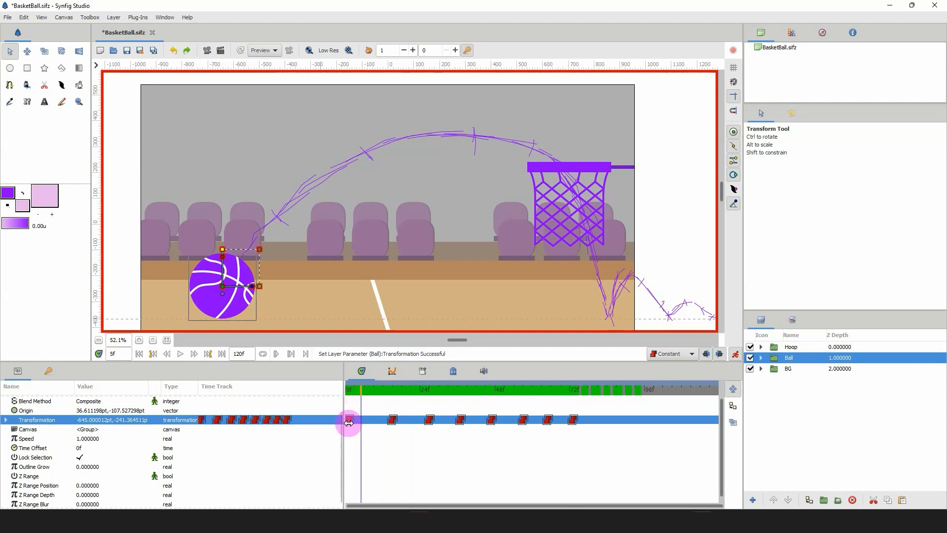
left_click(733, 406)
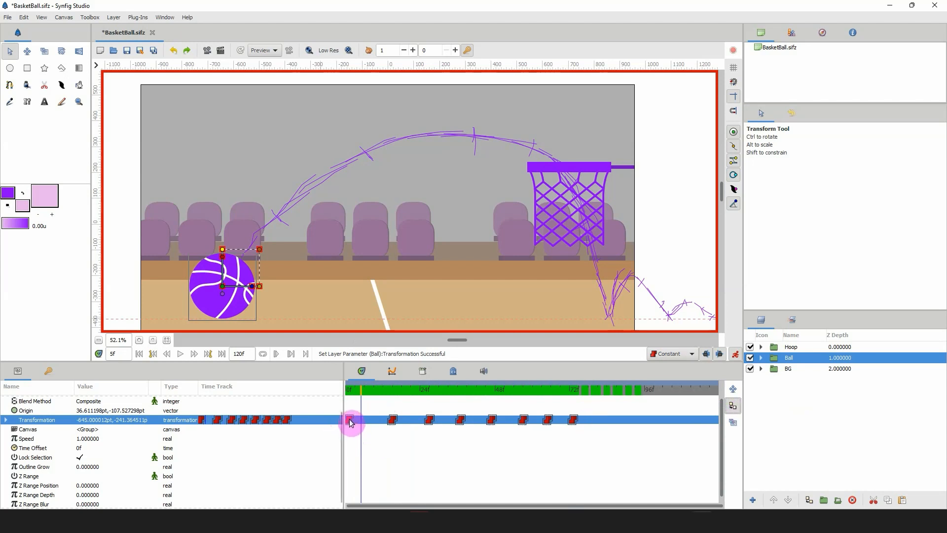
left_click_drag(351, 422, 362, 424)
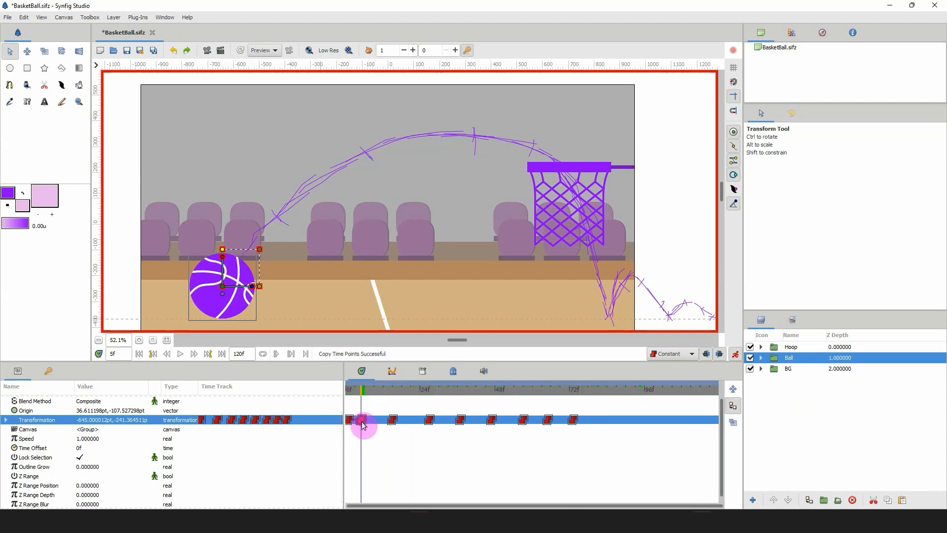
left_click(734, 393)
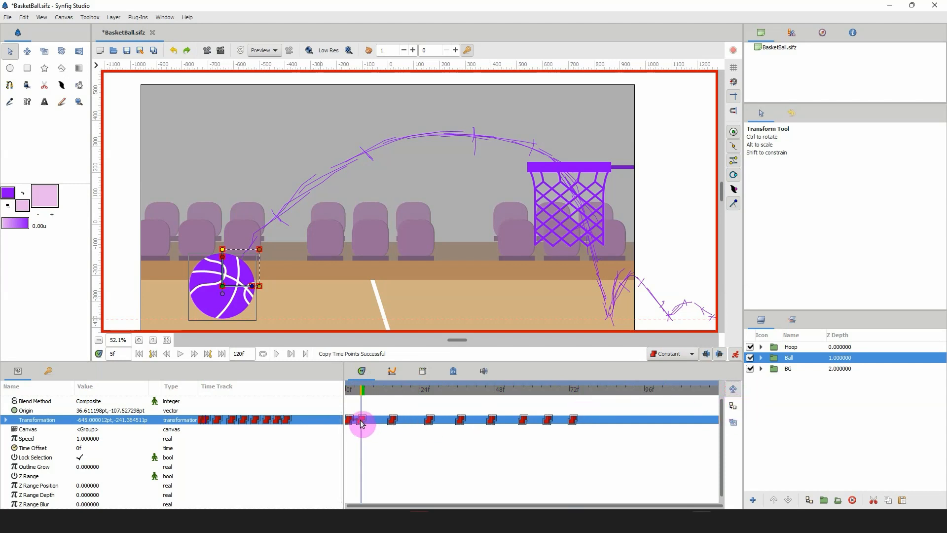
left_click_drag(363, 425, 378, 398)
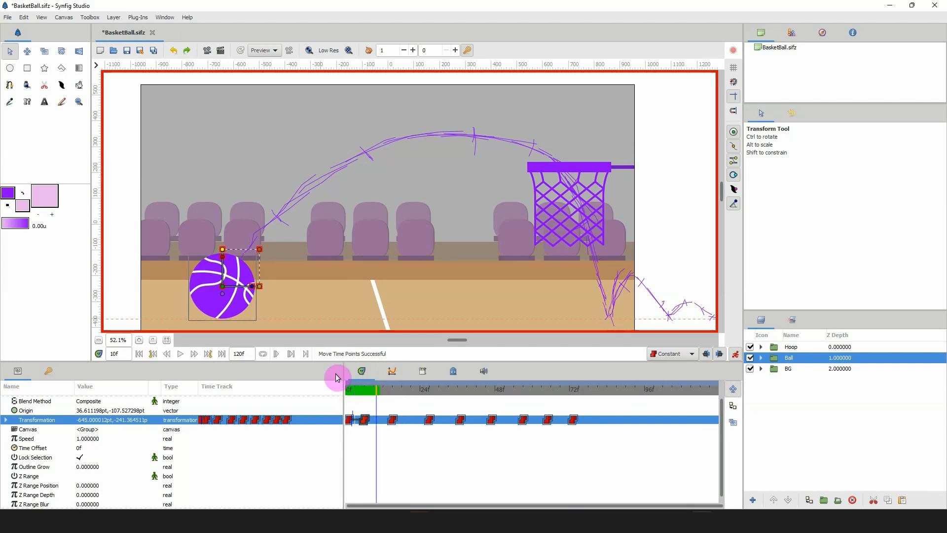
Duplicate the ball's second Transformation keyframe to frame 10
left_click(223, 252)
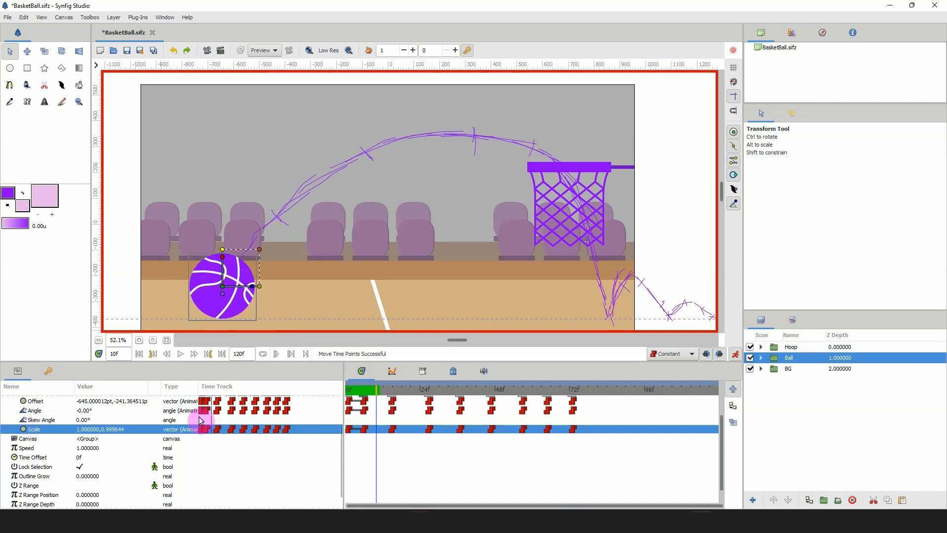
left_click_drag(721, 440, 719, 406)
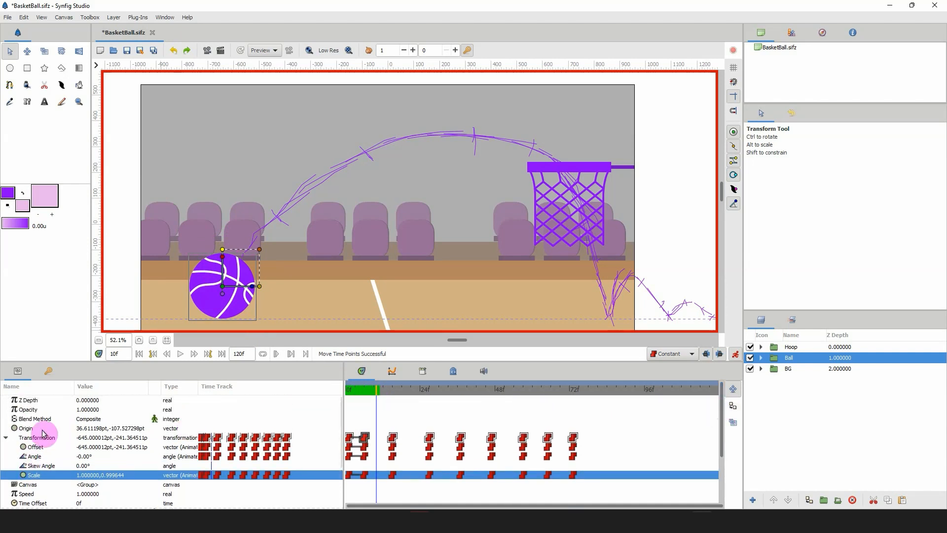
left_click(6, 437)
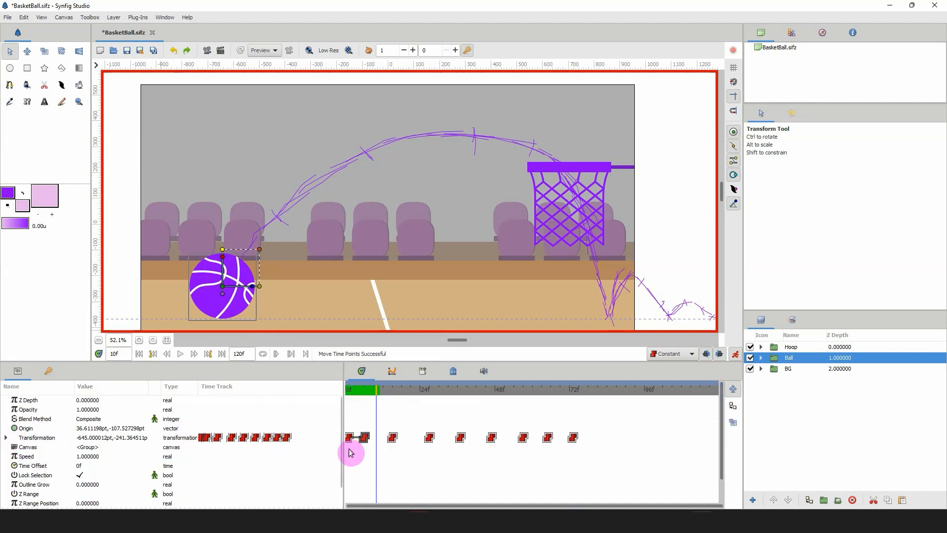
left_click(734, 408)
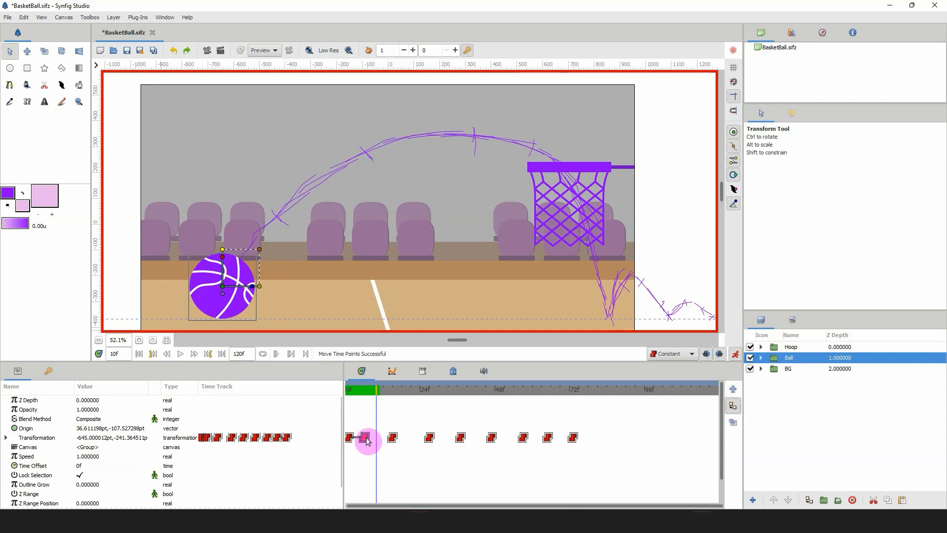
left_click_drag(365, 438, 376, 438)
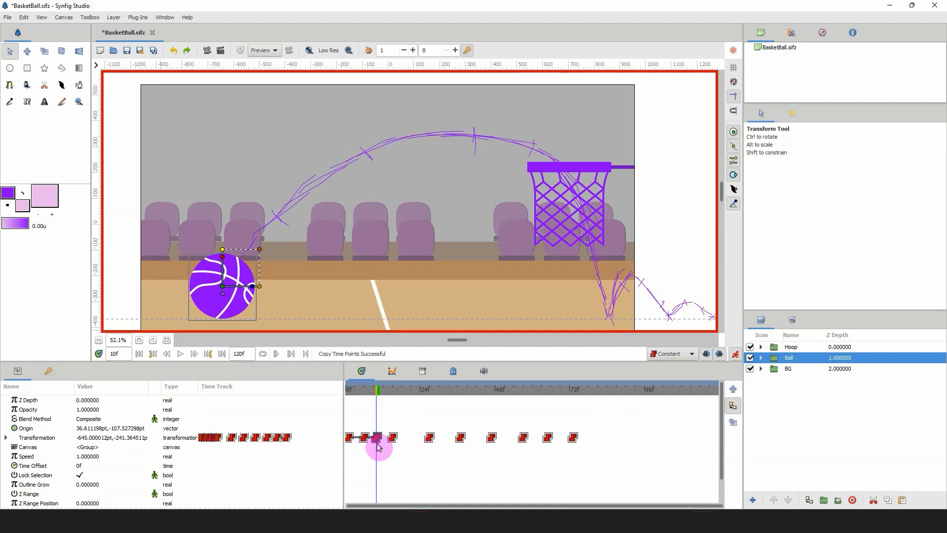
left_click(733, 389)
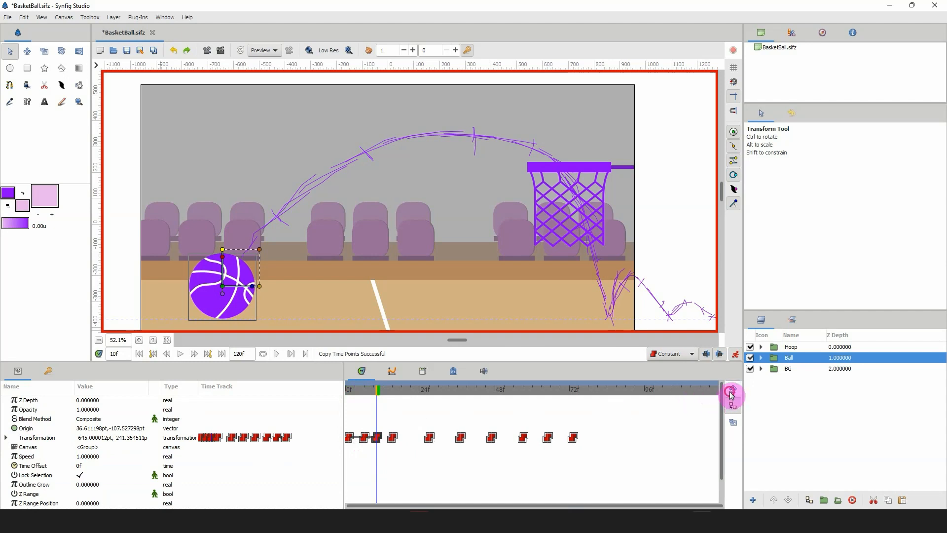
Squash the ball at frame 10 to a Scale of about 1.157, 0.832 and lower it to the floor guide, Offset about -645pt, -264.4pt
left_click(223, 250)
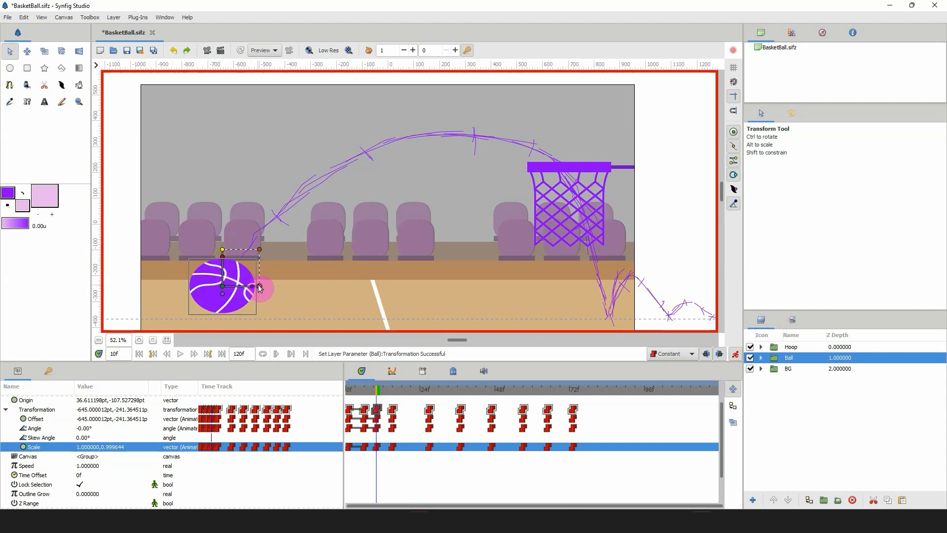
left_click_drag(260, 287, 261, 288)
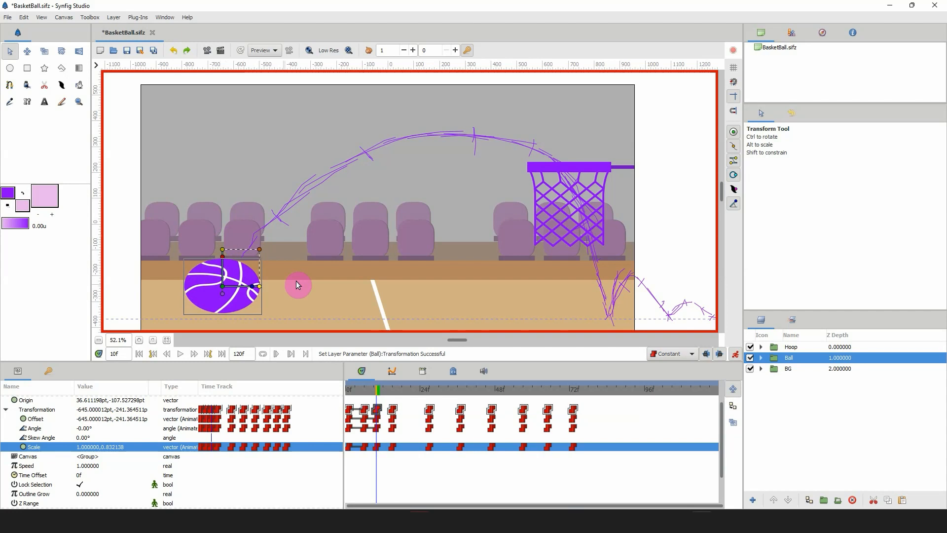
left_click(222, 287)
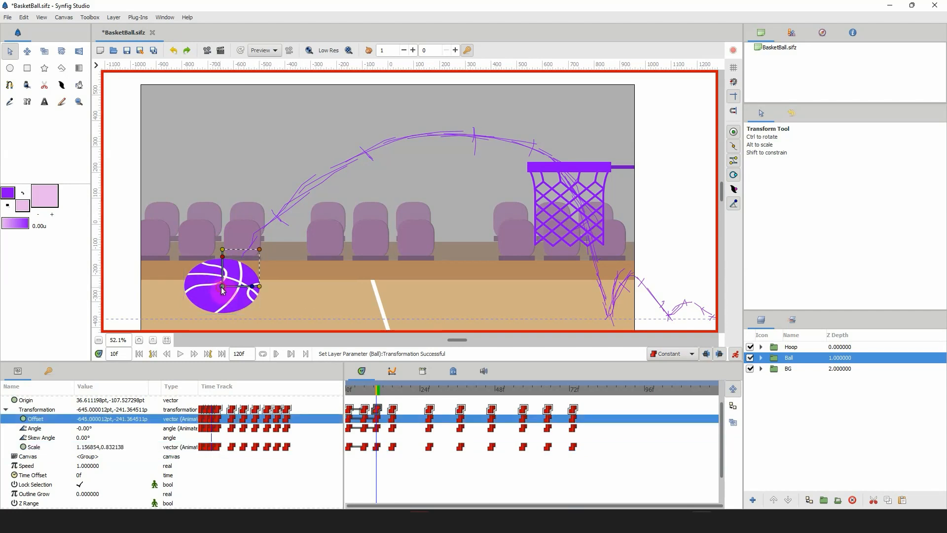
key("Down")
key("Down")
key("Down")
key("Down")
key("Down")
key("Down")
key("Down")
key("Down")
key("Down")
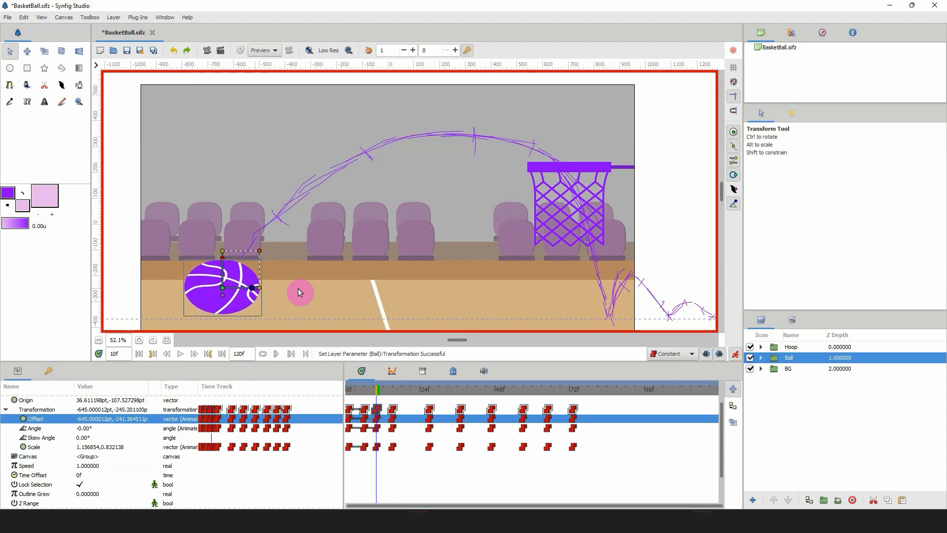
key("Down")
key("Down")
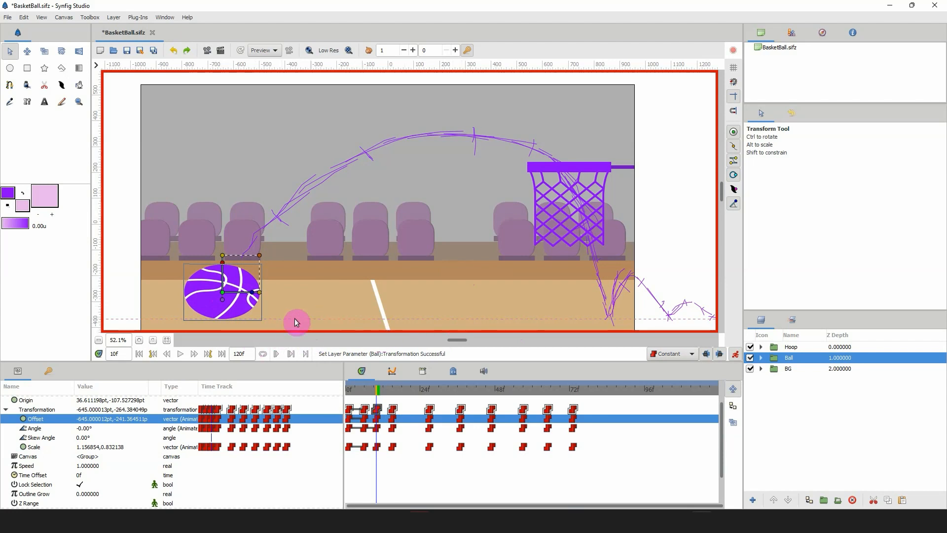
Flatten the frame 10 squash slightly more to a vertical Scale of about 0.810, and lower the ball to an Offset of -645pt, -266.3pt
left_click(370, 393)
left_click_drag(369, 394, 376, 397)
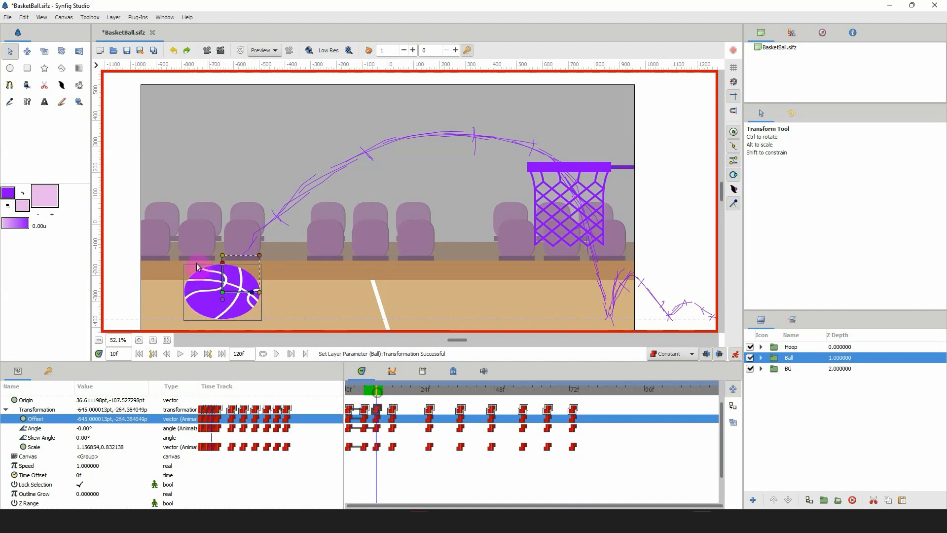
left_click(222, 256)
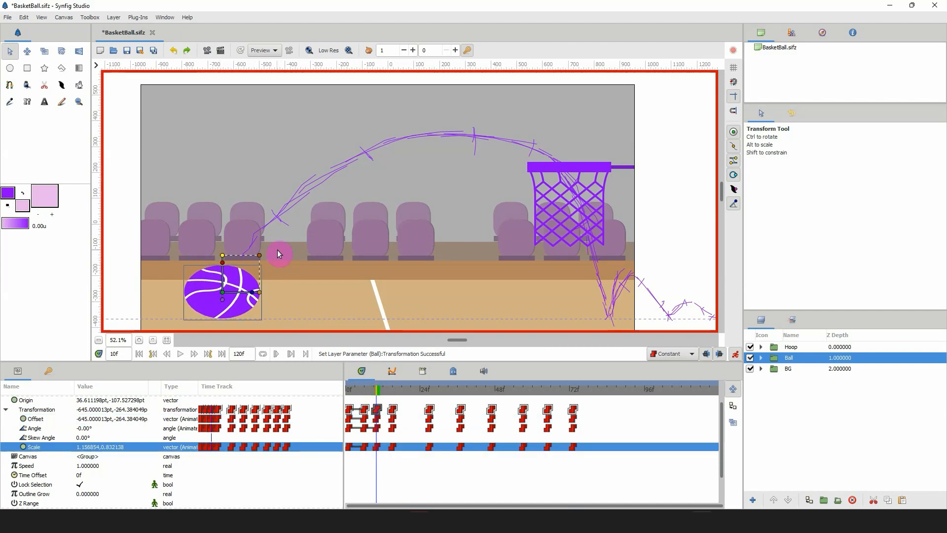
left_click(221, 292)
left_click(221, 292)
key("Down")
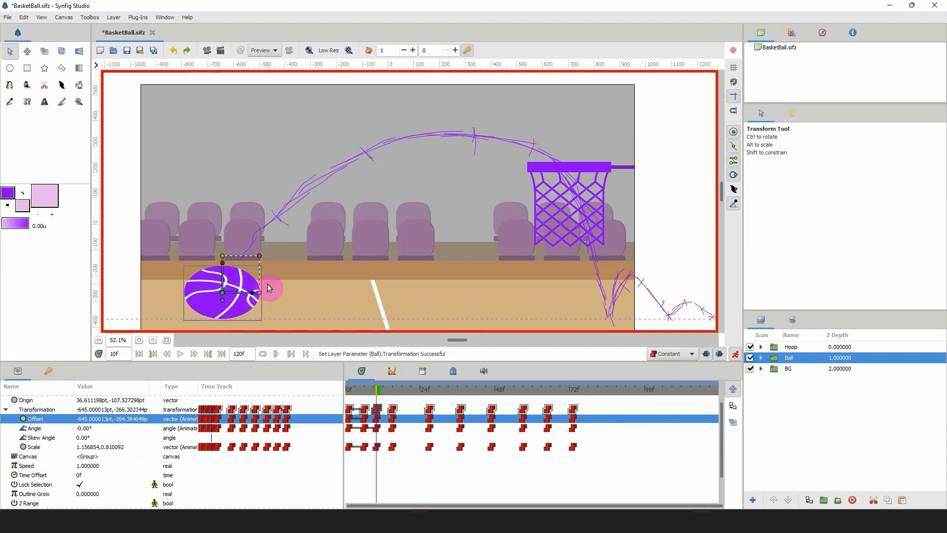
Shift the ball's Transformation keyframe at frame 15 forward to about frame 17
left_click_drag(367, 392, 386, 399)
left_click(6, 410)
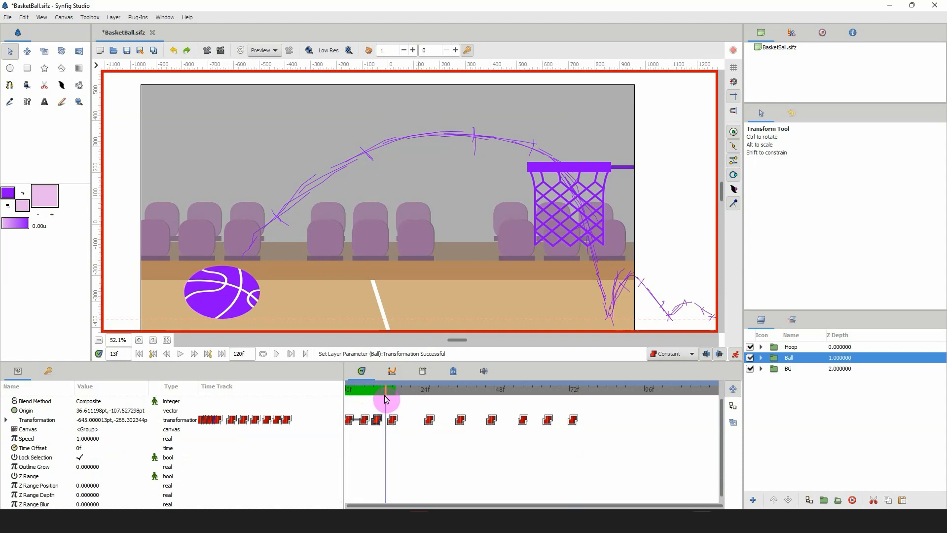
left_click(395, 420)
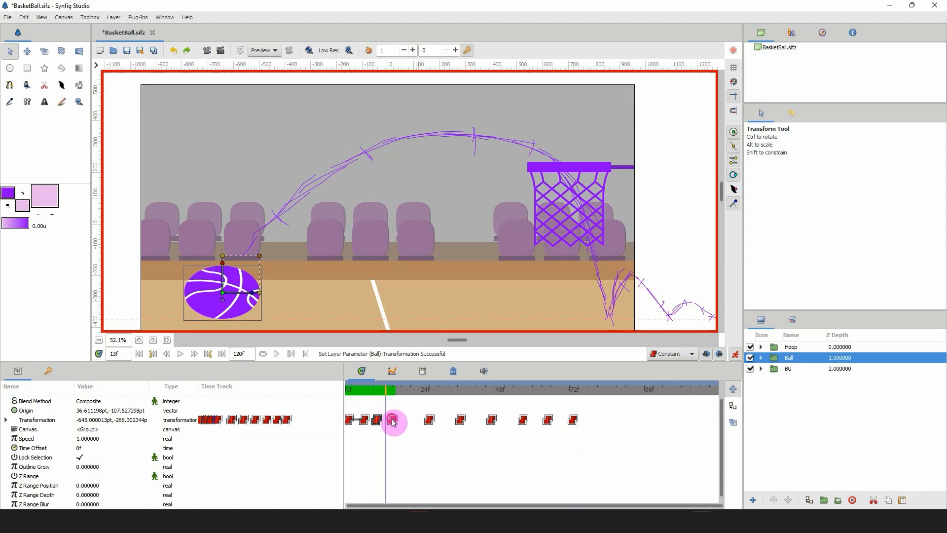
left_click_drag(397, 421, 393, 400)
left_click(733, 406)
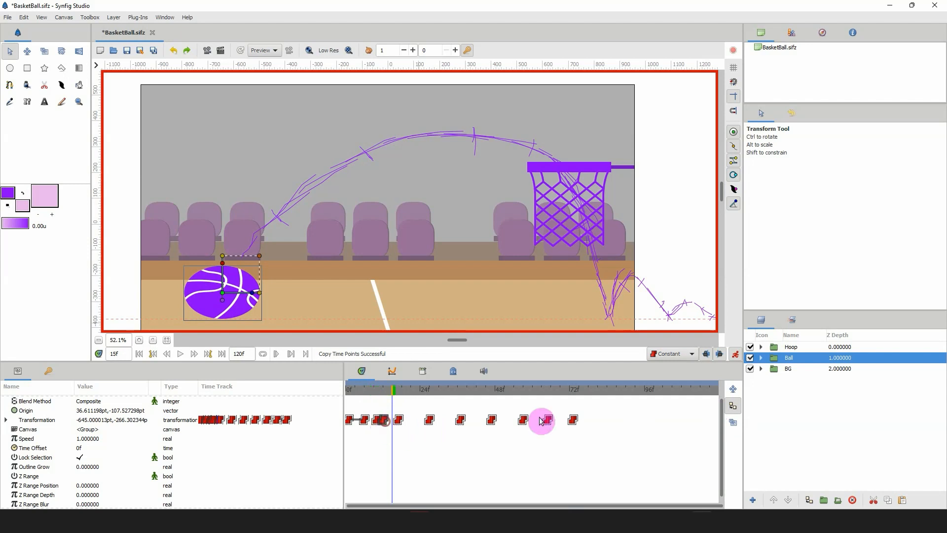
key("shift")
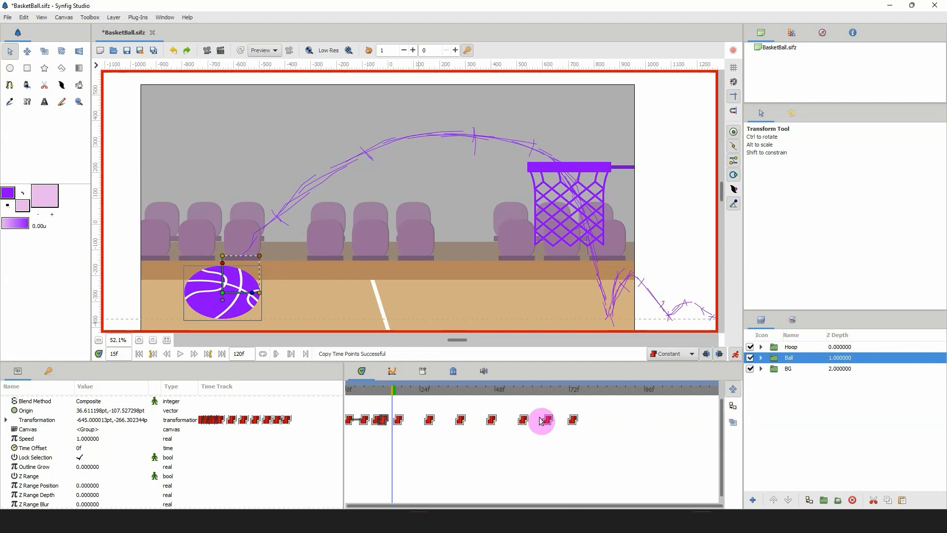
left_click(174, 49)
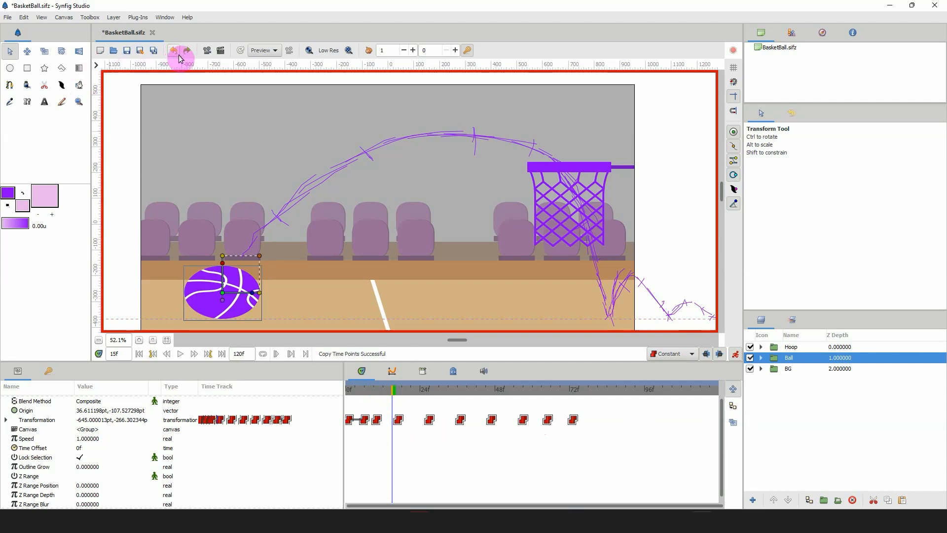
Duplicate the ball's squashed Transformation keyframe from frame 10 to frame 13 to hold the squash
mouse_move(393, 389)
left_mouse_down()
mouse_move(363, 393)
mouse_move(386, 390)
left_mouse_up()
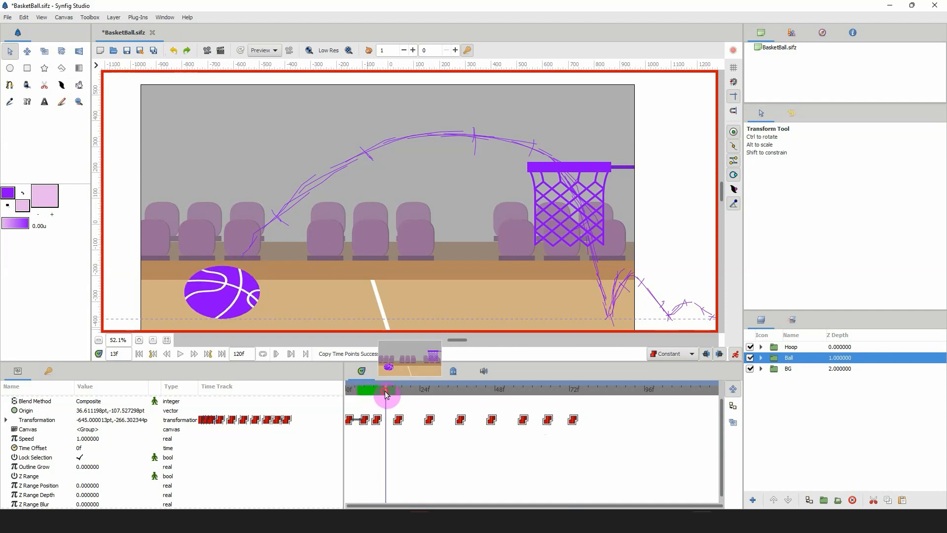
left_click(732, 408)
left_click(376, 422)
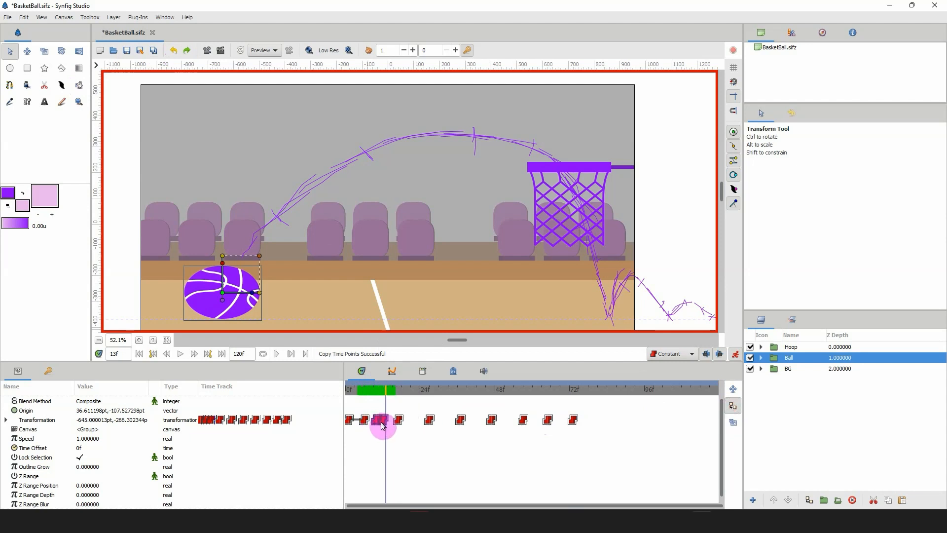
left_click_drag(385, 426, 399, 426)
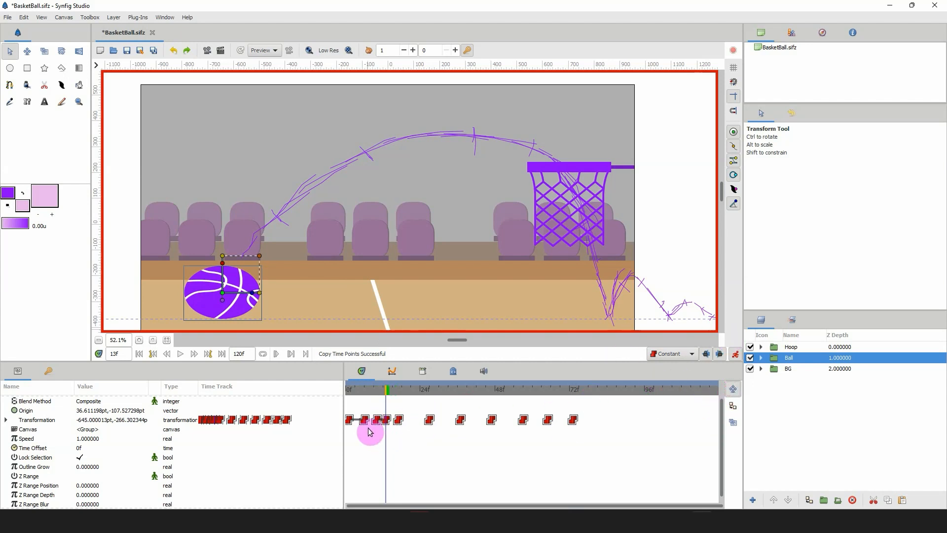
Duplicate the ball's frame 13 Transformation keyframe to frame 16, and shift the keyframe that follows to about frame 22
left_click_drag(406, 422, 395, 398)
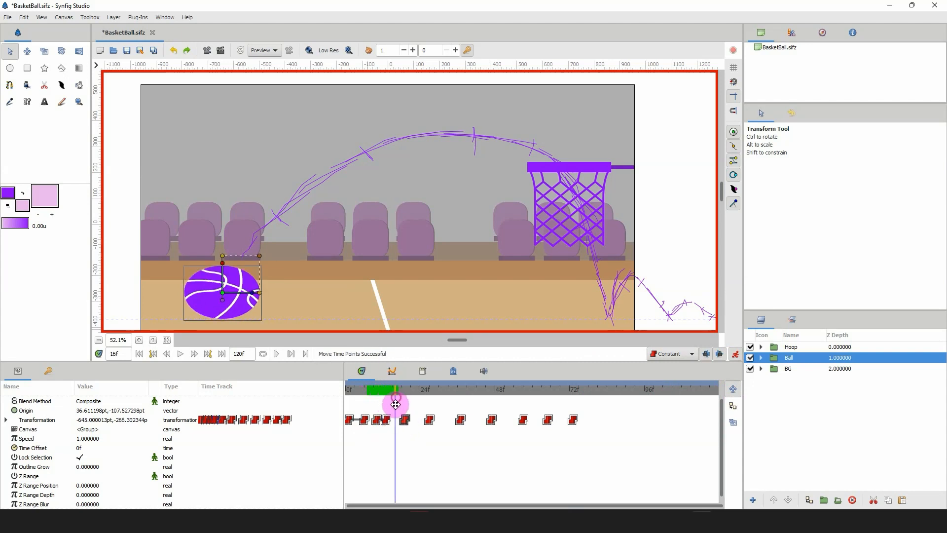
left_click(733, 405)
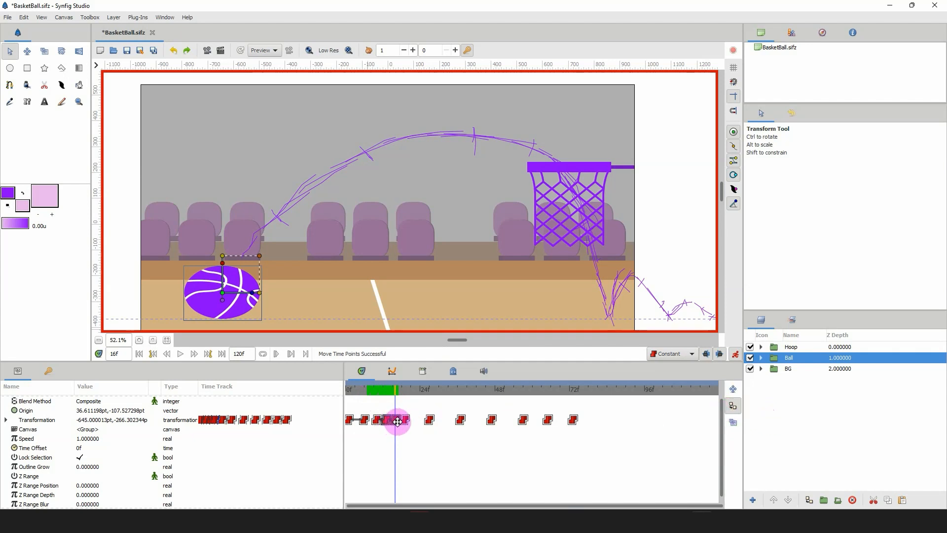
left_click(397, 422)
left_click(733, 389)
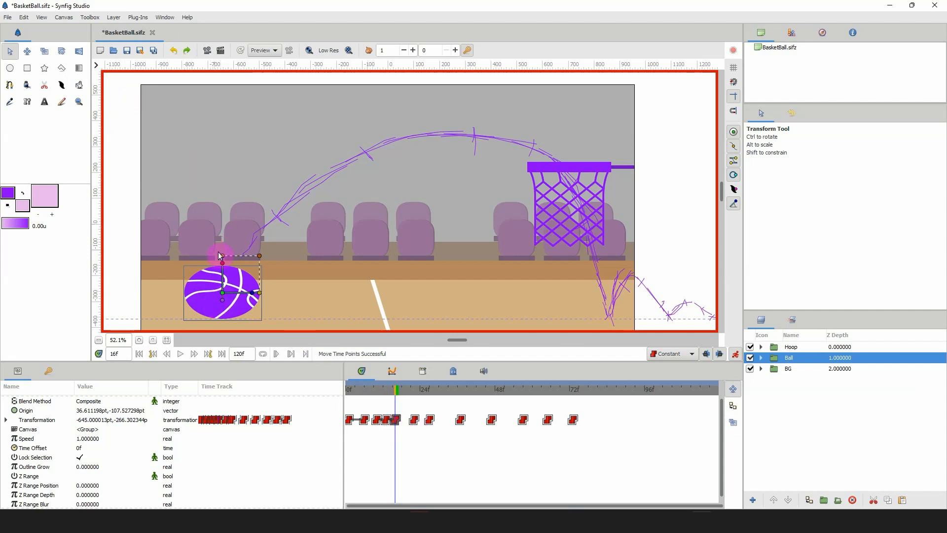
Stretch the ball vertically at frame 16 to a Scale of about 0.842, 1.212
left_click_drag(223, 256, 222, 256)
left_click_drag(259, 294, 256, 294)
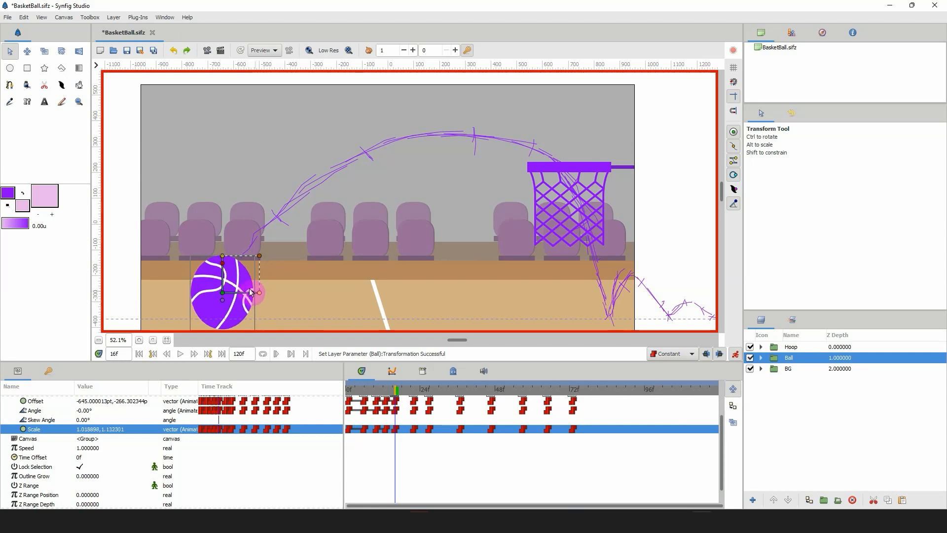
left_click(220, 265)
left_click(262, 293)
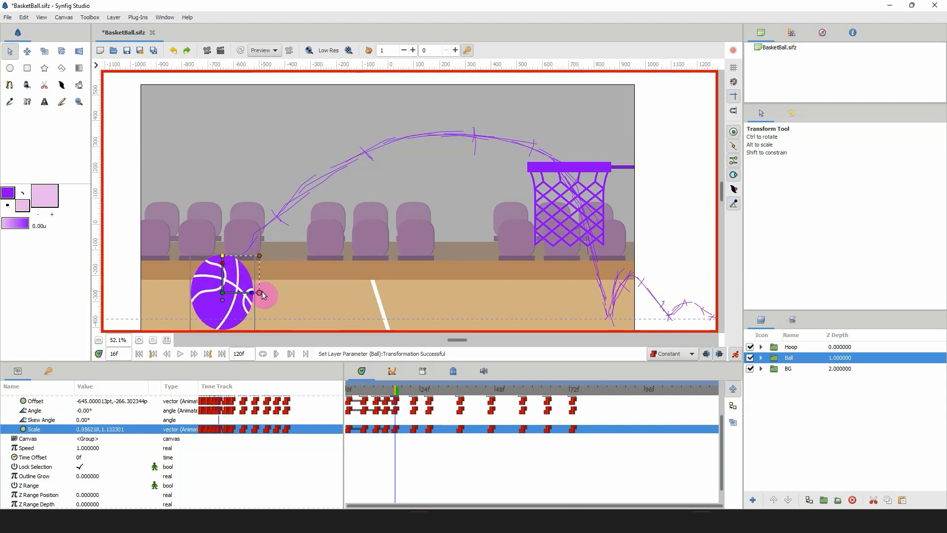
left_click_drag(261, 295, 260, 294)
left_click(220, 262)
left_click_drag(222, 258, 222, 260)
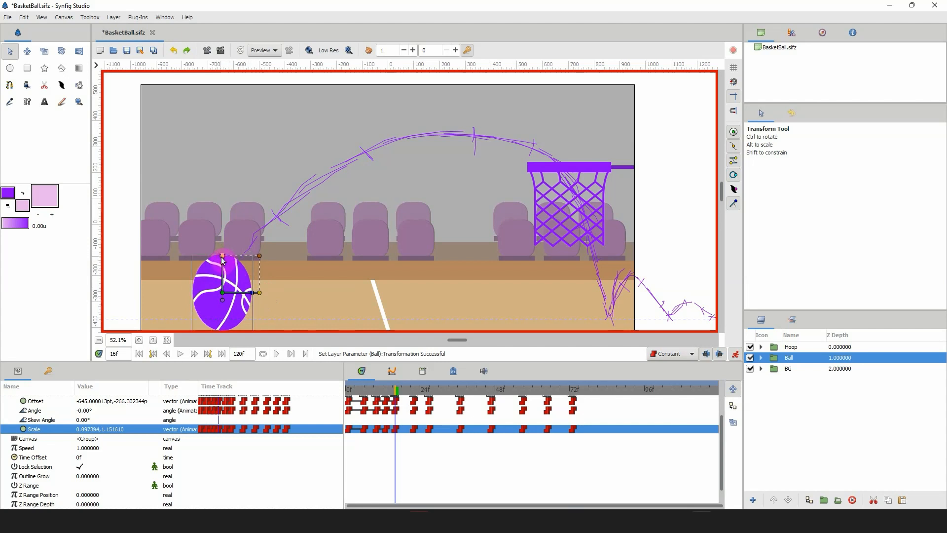
left_click(262, 295)
left_click_drag(259, 294, 260, 293)
left_click(218, 260)
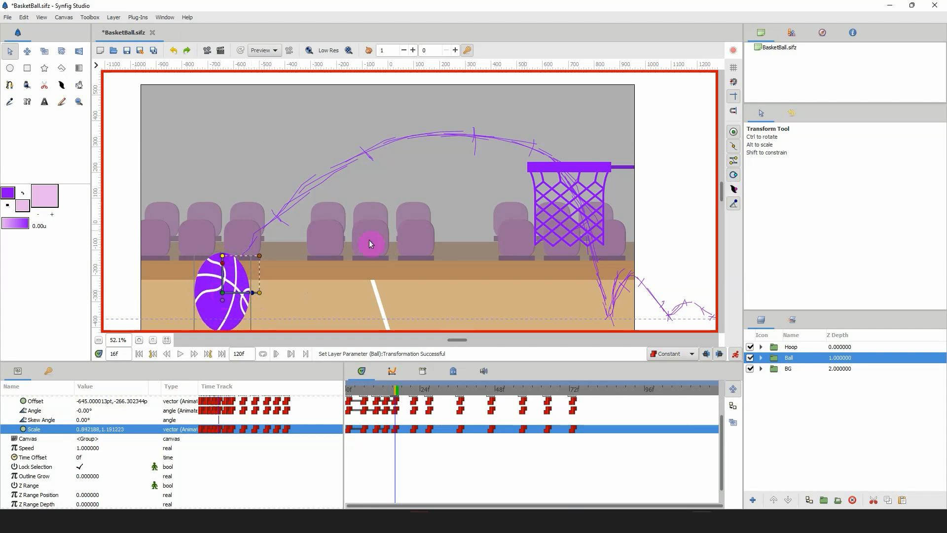
Raise the stretched ball at frame 16 onto the floor guide, to an Offset of about -645pt, -216.4pt
left_click(223, 294)
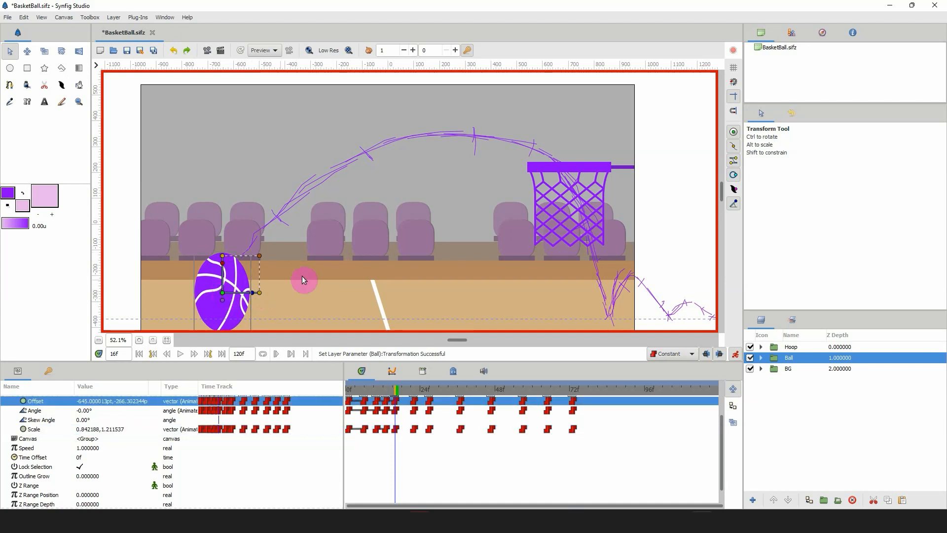
key("shift+Up")
key("shift+Up")
key("Up")
key("Up")
key("Up")
key("Up")
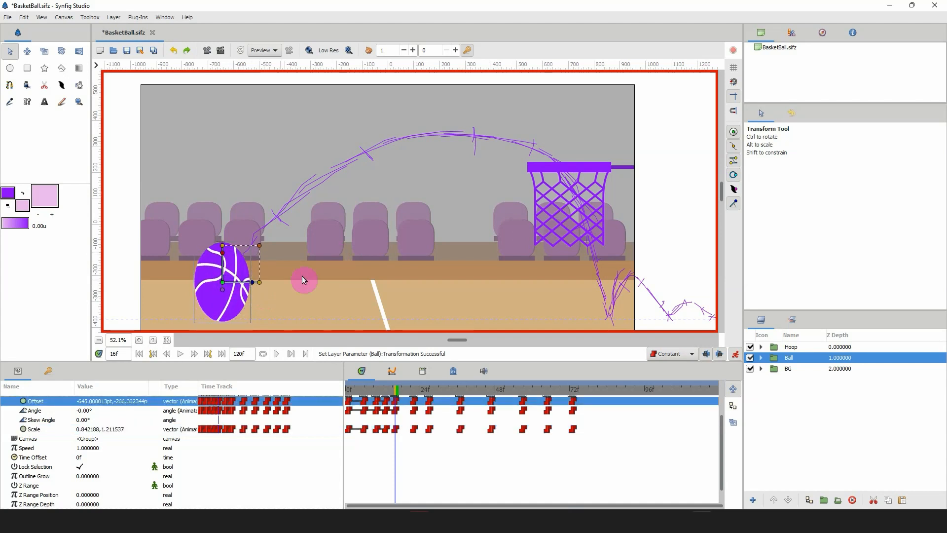
key("Up")
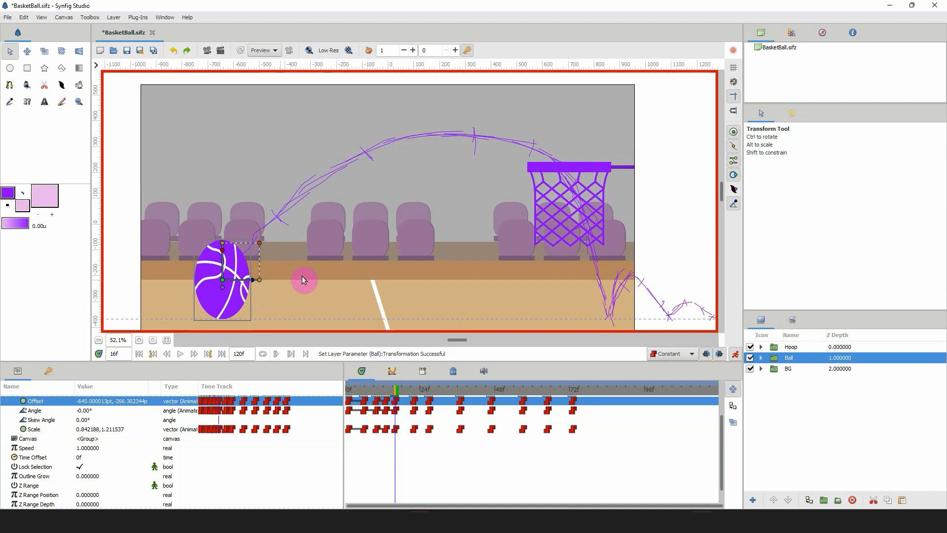
left_click(383, 390)
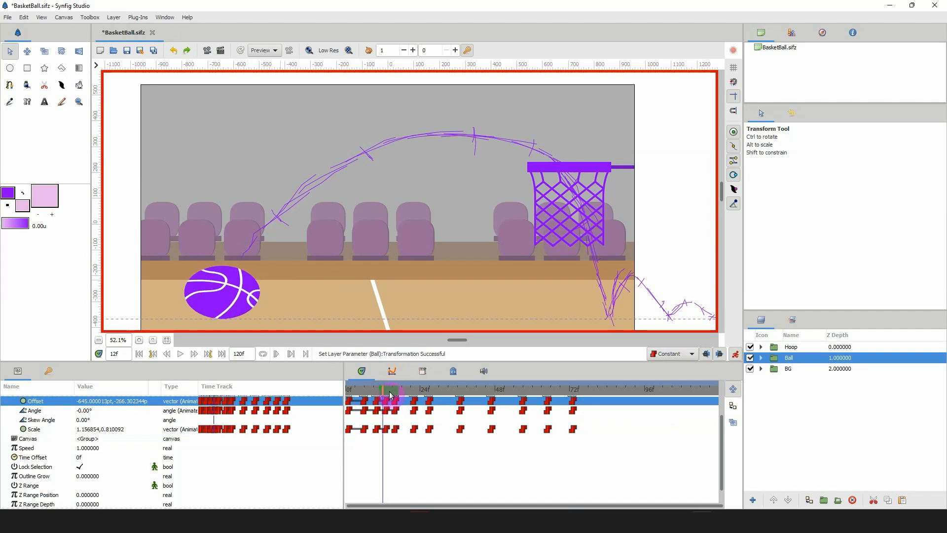
mouse_move(389, 392)
left_mouse_down()
mouse_move(399, 389)
mouse_move(374, 389)
mouse_move(407, 396)
mouse_move(387, 398)
mouse_move(396, 397)
left_mouse_up()
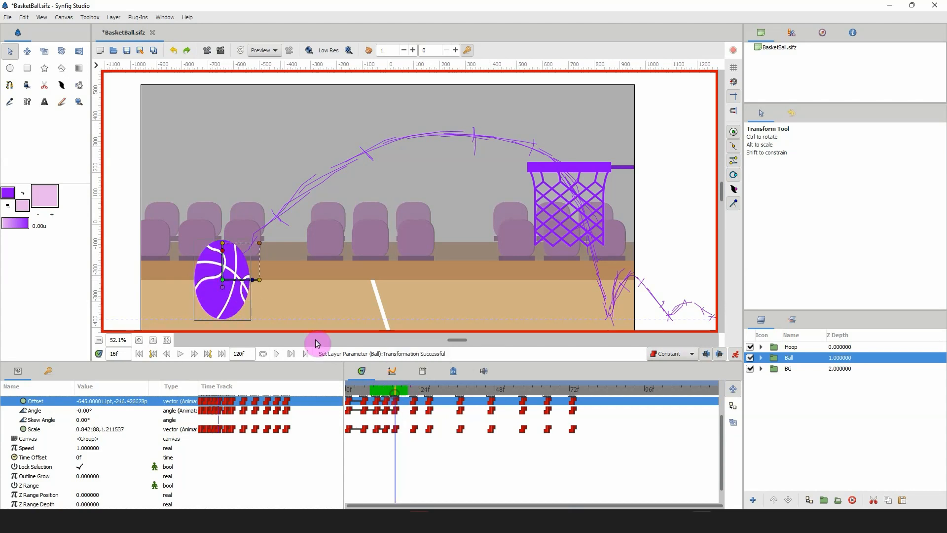
Tilt the stretched ball at frame 16 toward the sketched path, to an Angle of about -29.15°
left_click(251, 280)
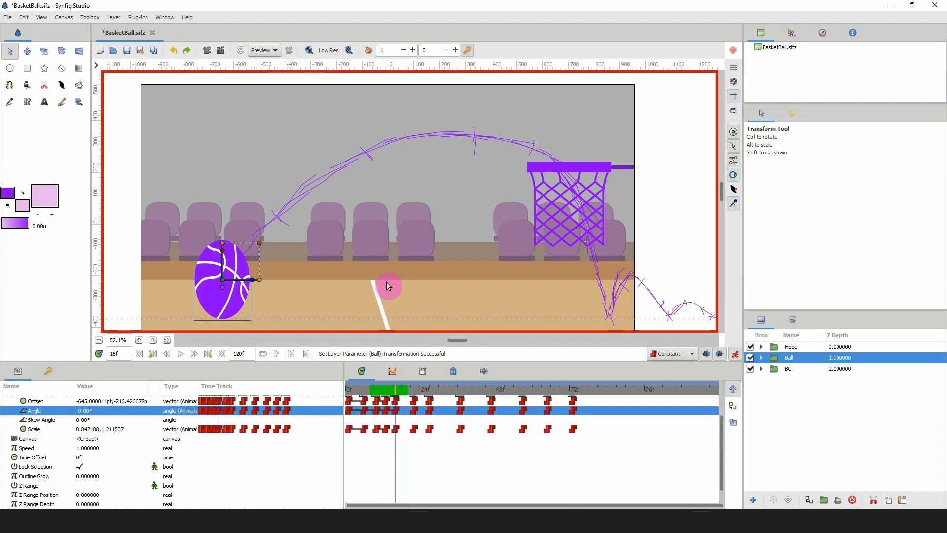
key("Down")
key("Down")
key("Down")
key("Down")
key("Down")
key("Down")
key("Down")
key("Down")
key("Down")
key("Down")
key("Down")
key("Down")
key("Down")
key("Down")
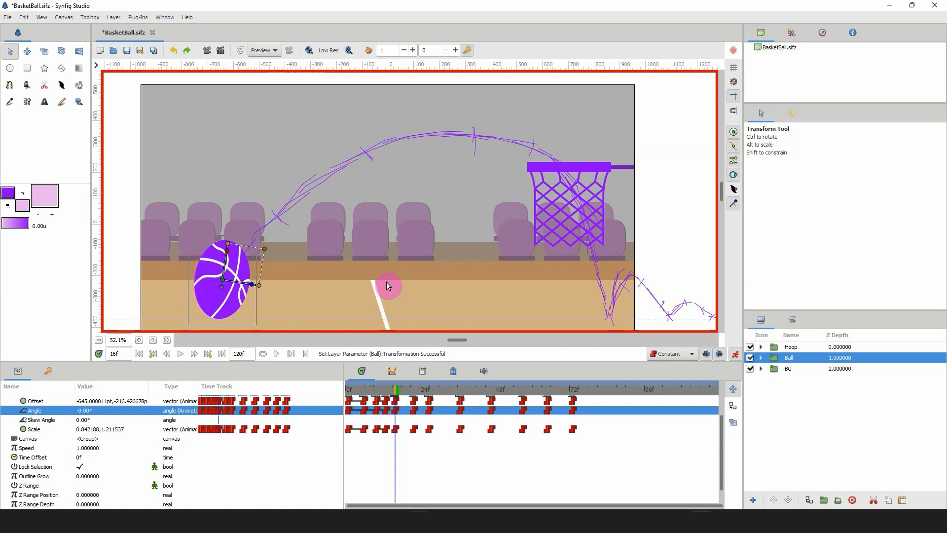
key("Down")
key("Down")
key("Down")
key("Down")
key("Down")
key("Down")
key("Down")
key("Down")
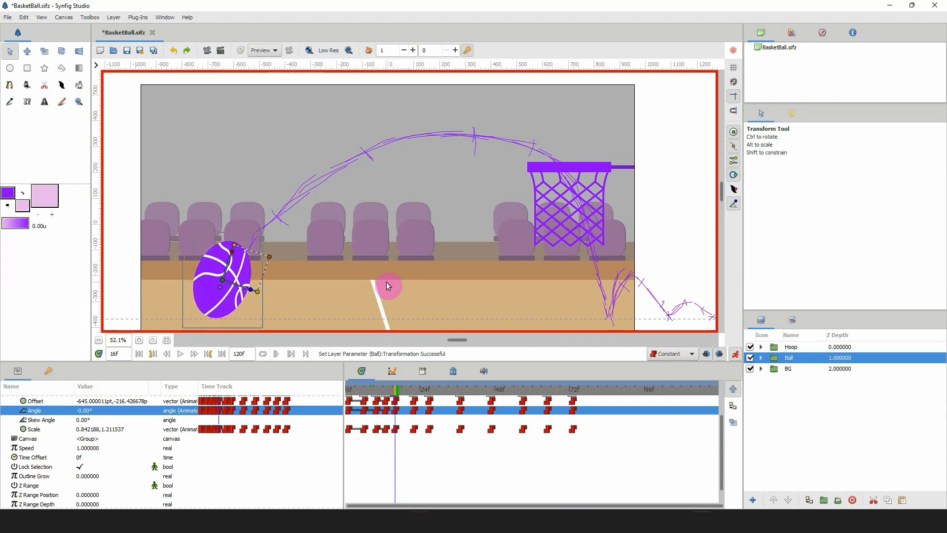
key("Down")
key("Down")
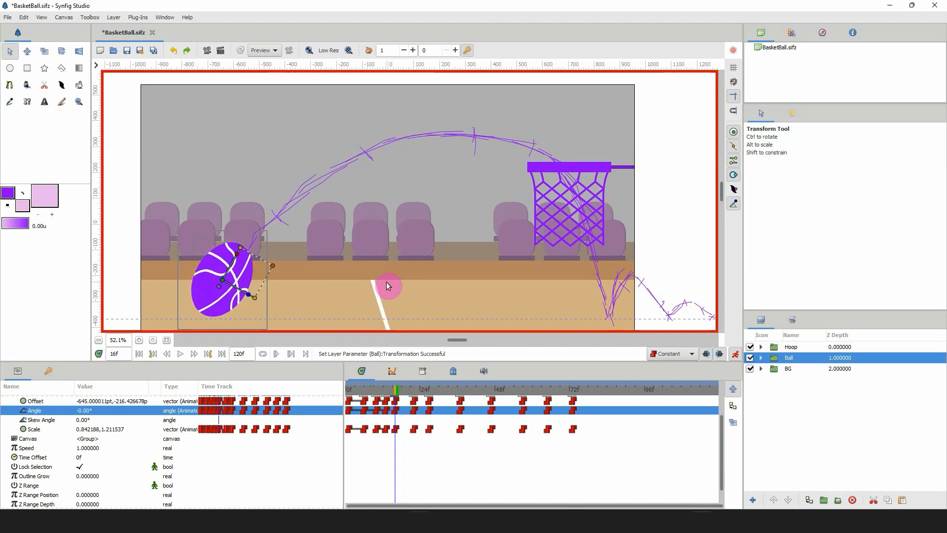
Shift the tilted ball at frame 16 slightly toward the hoop and rest its lower edge on the floor guide
left_click(223, 280)
left_click_drag(223, 282, 228, 292)
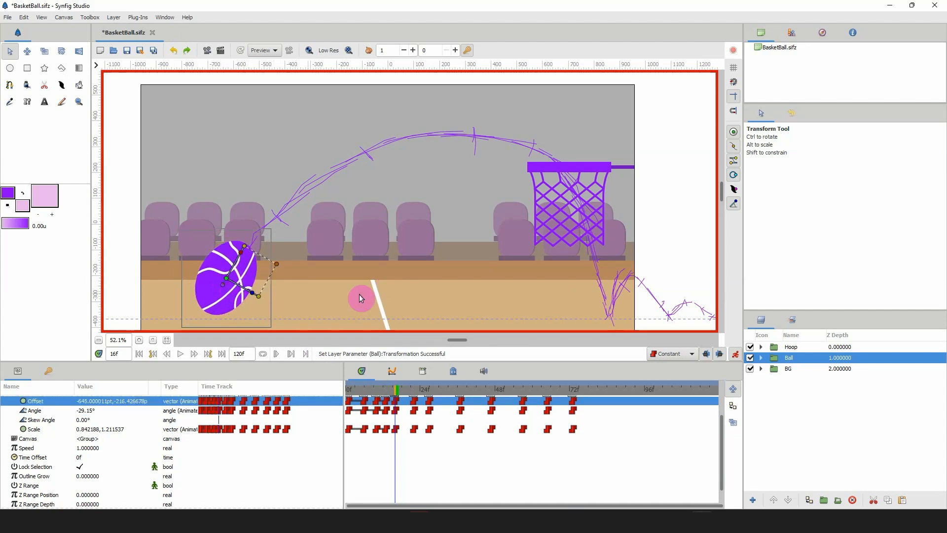
key("Down")
key("Down")
key("Down")
key("Down")
key("Down")
key("Down")
key("Down")
key("Down")
key("Down")
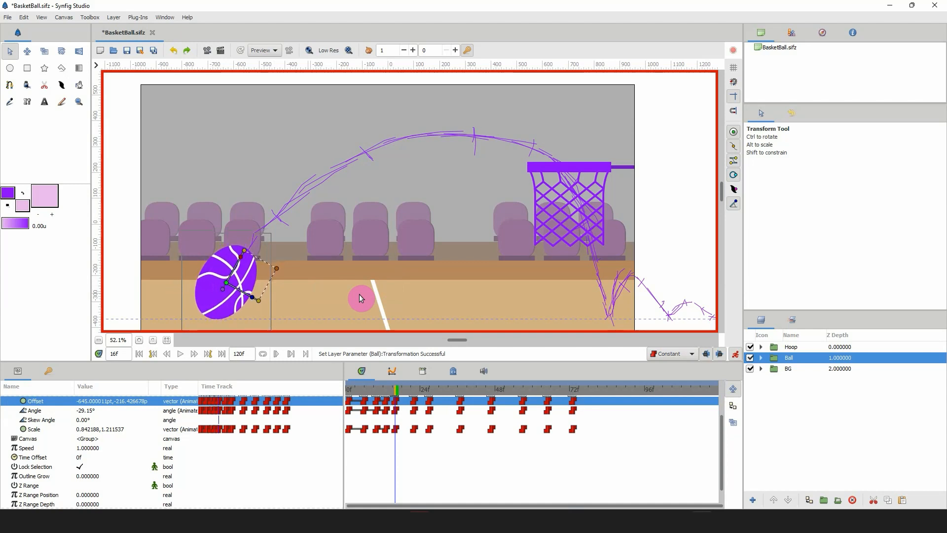
key("Right")
key("Right")
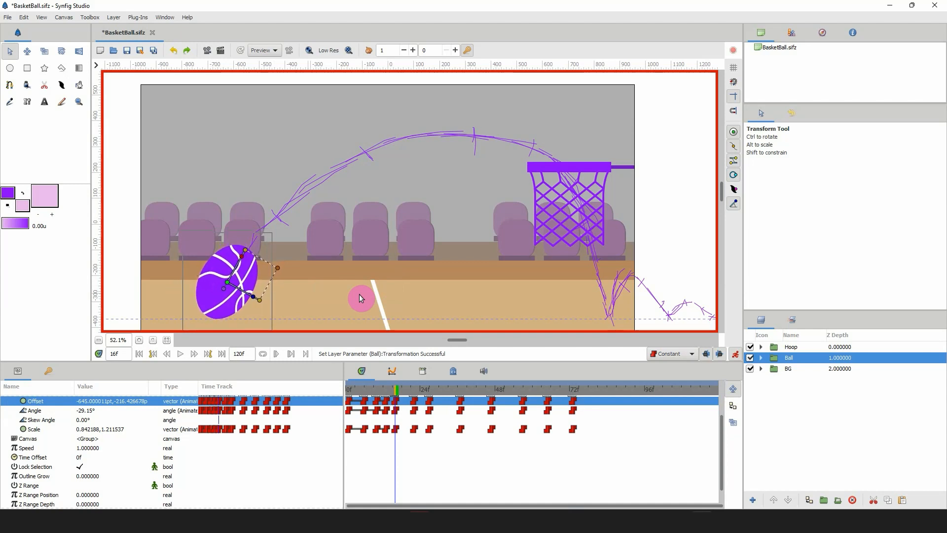
key("Right")
key("Right")
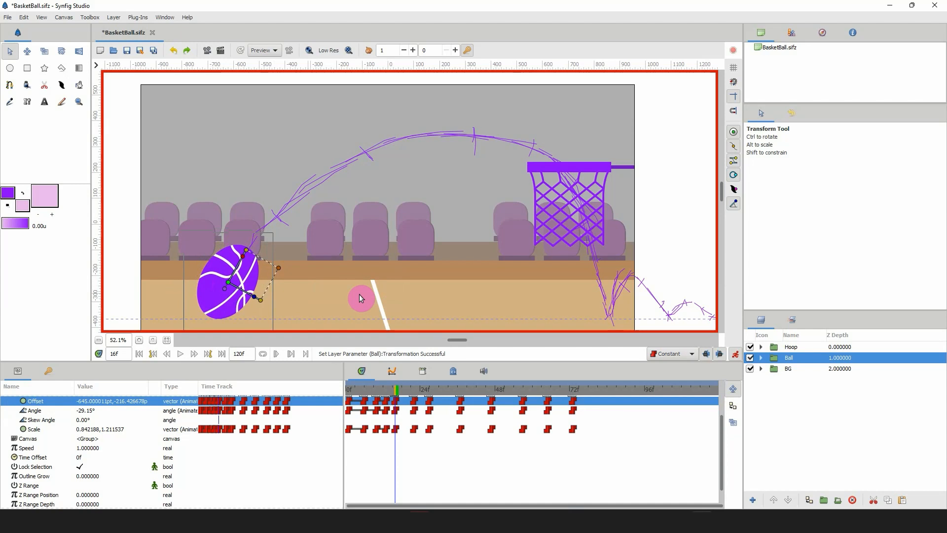
Stretch the airborne ball at frame 22 to a Scale of about 0.938, 1.235
left_click_drag(388, 393, 367, 394)
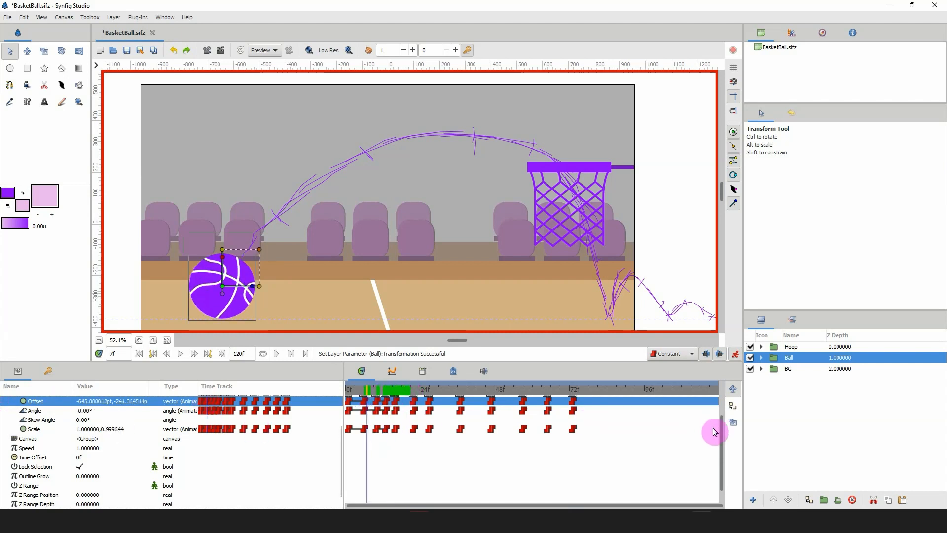
scroll(548, 432, "up", 2)
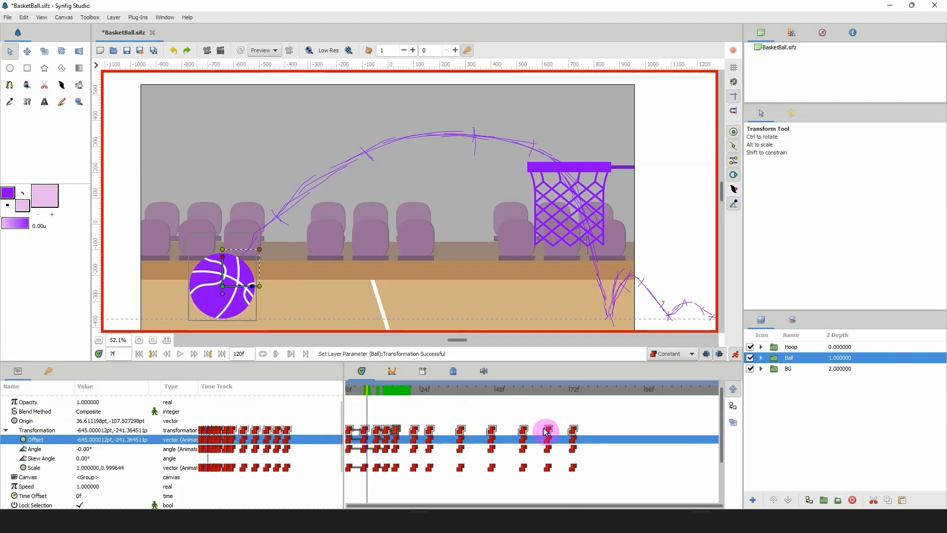
left_click(6, 431)
left_click(368, 393)
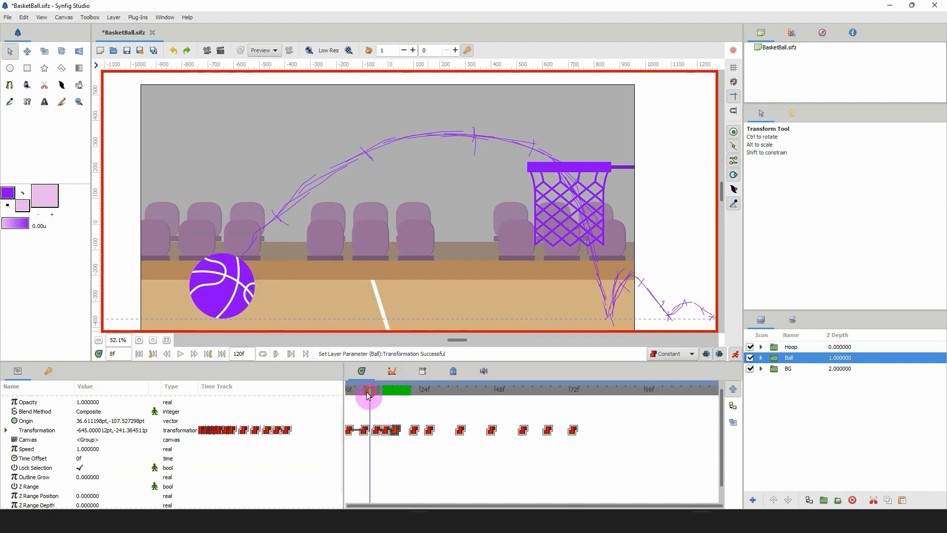
left_click_drag(381, 394, 414, 397)
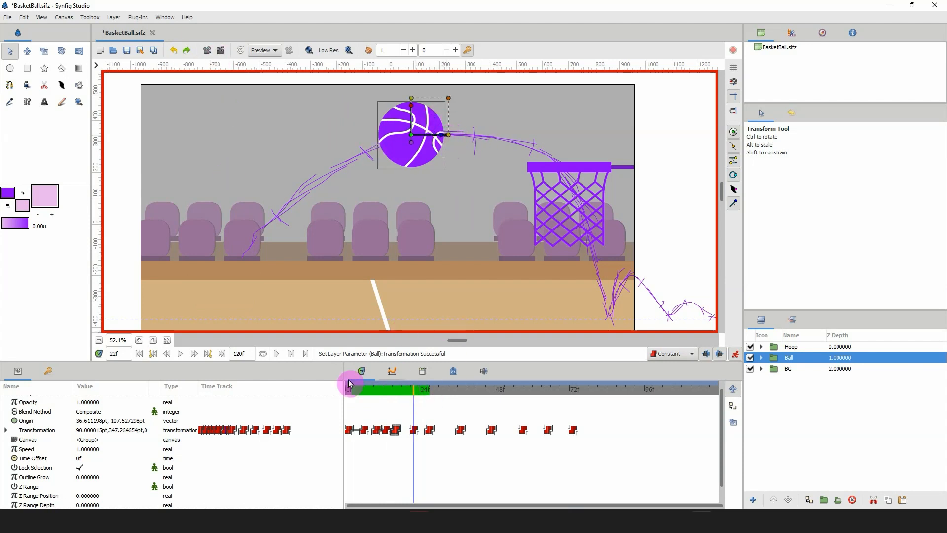
left_click(412, 98)
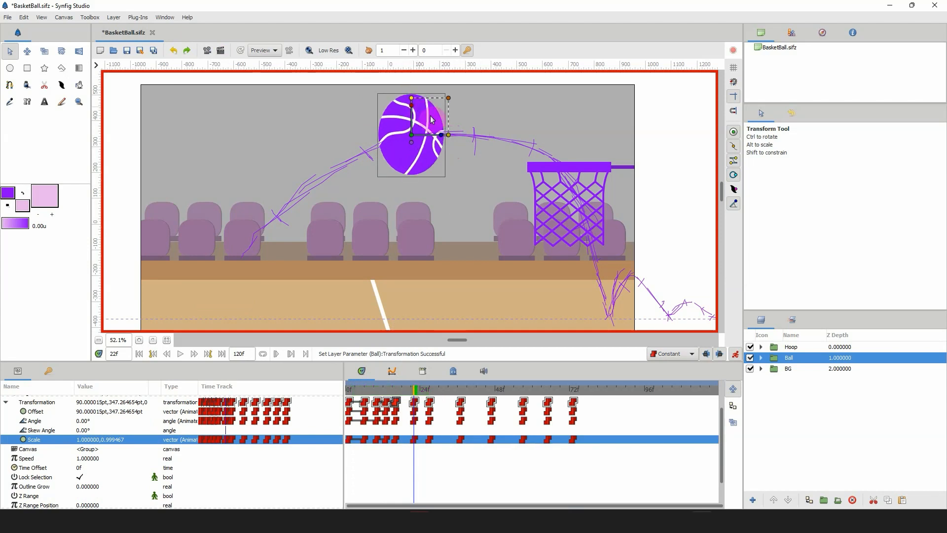
left_click_drag(447, 136, 446, 136)
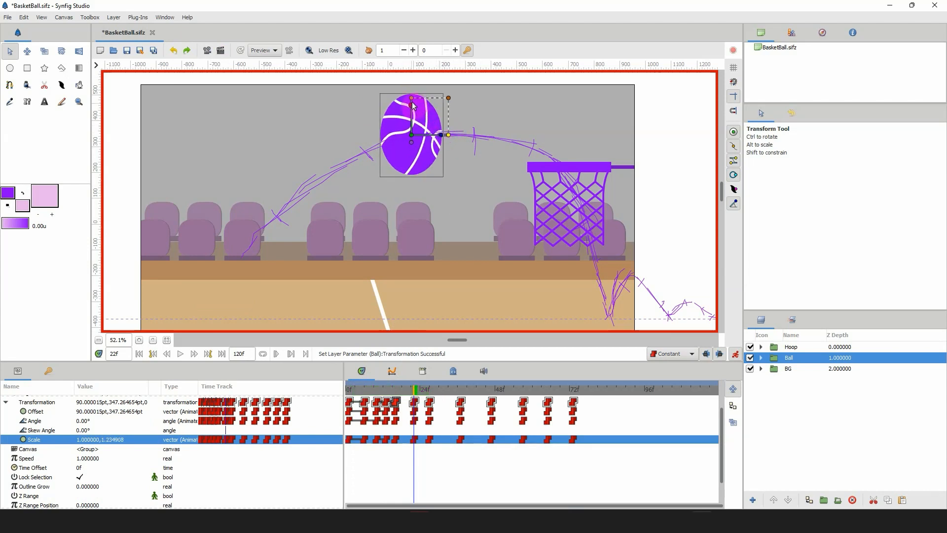
left_click_drag(412, 99, 412, 98)
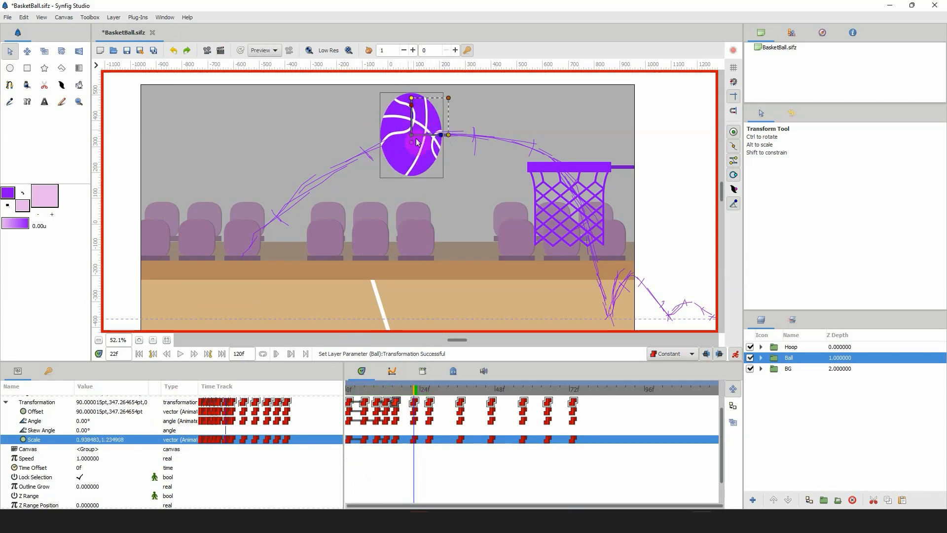
Copy the ball's Transformation waypoint from frame 16 onto the waypoint at frame 22
left_click(6, 403)
mouse_move(416, 390)
left_mouse_down()
mouse_move(395, 394)
mouse_move(417, 395)
left_mouse_up()
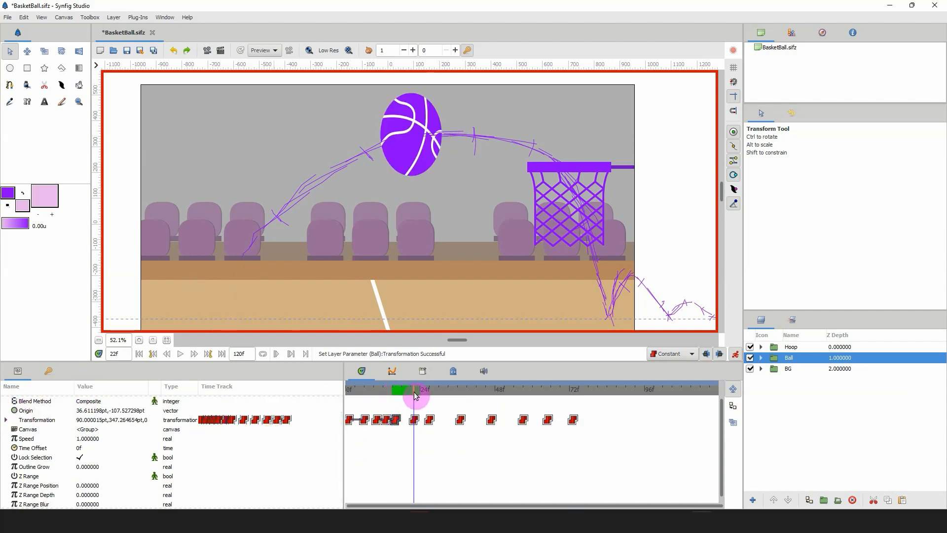
left_click(733, 406)
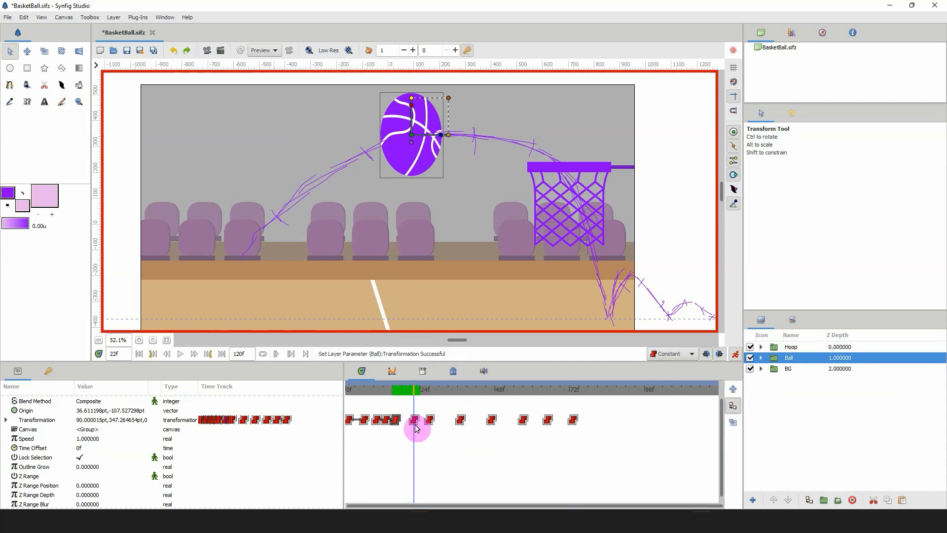
left_click_drag(395, 422, 415, 423)
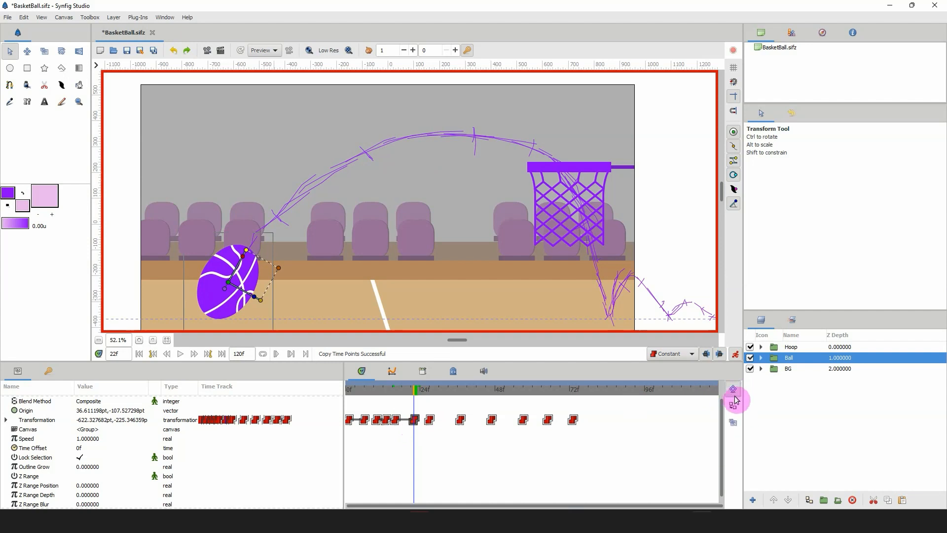
mouse_move(414, 402)
left_mouse_down()
mouse_move(388, 398)
mouse_move(414, 399)
left_mouse_up()
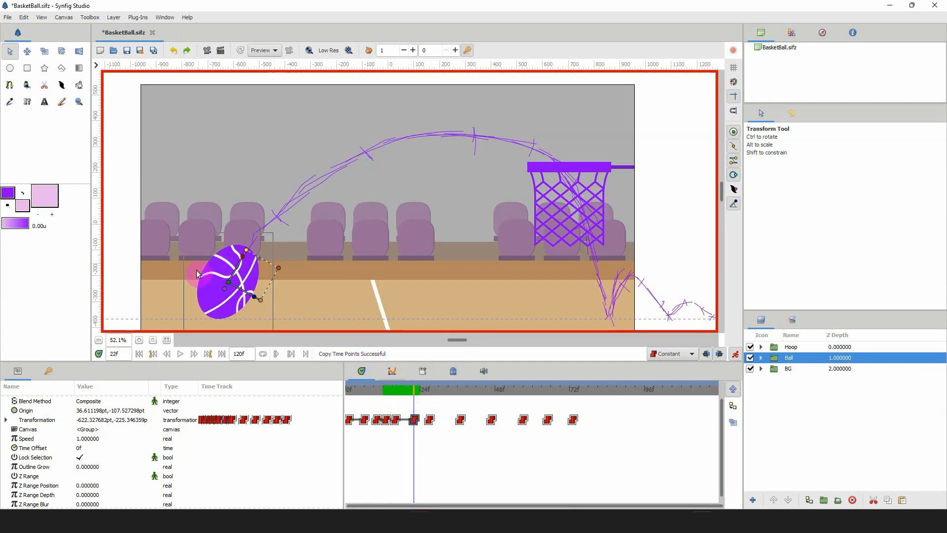
Place the stretched ball at frame 22 on the sketched arc at an Offset of about 0pt, 300pt, tilted to an Angle of about -74°
left_click(241, 264)
left_click_drag(241, 264, 391, 149)
left_click(392, 168)
left_click(399, 177)
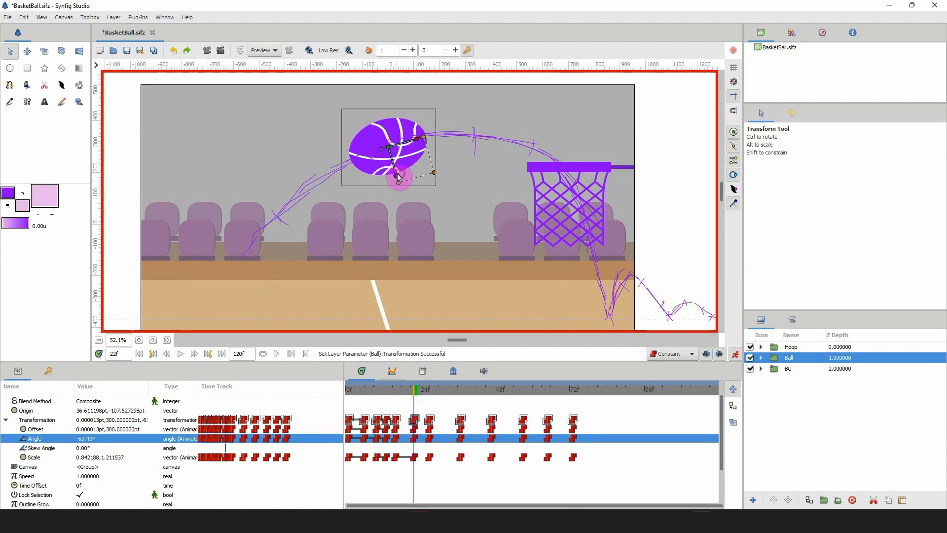
mouse_move(414, 391)
left_mouse_down()
mouse_move(398, 388)
mouse_move(426, 389)
mouse_move(398, 388)
mouse_move(417, 388)
left_mouse_up()
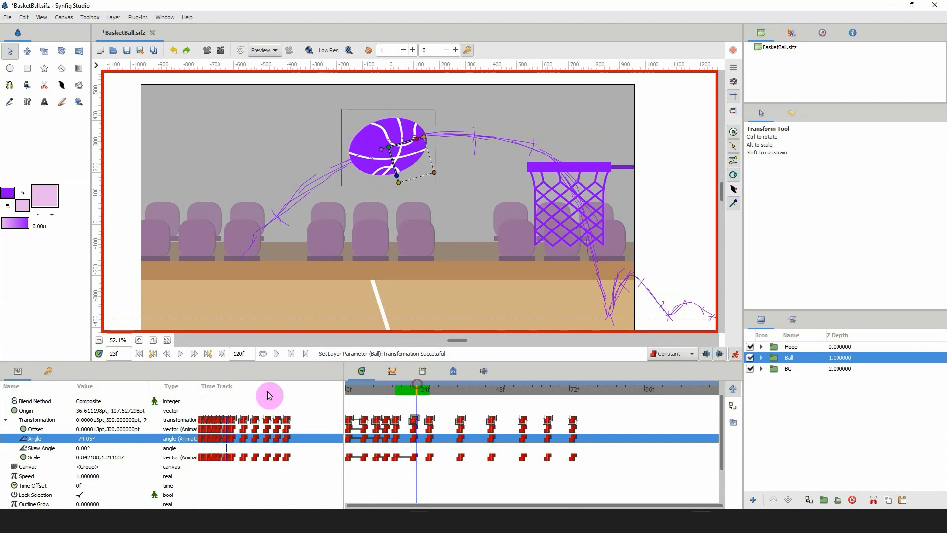
Adjust the ball's stretch at frame 27, ending at a Scale of about 1.086, 0.999
left_click(6, 420)
left_click(422, 392)
mouse_move(423, 394)
left_mouse_down()
mouse_move(415, 389)
mouse_move(431, 393)
left_mouse_up()
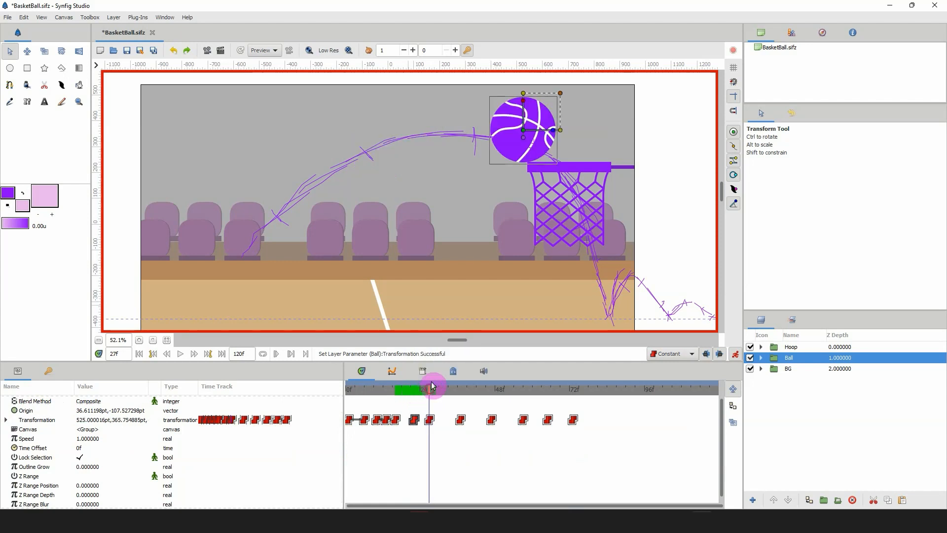
left_click(523, 95)
left_click_drag(523, 95, 522, 92)
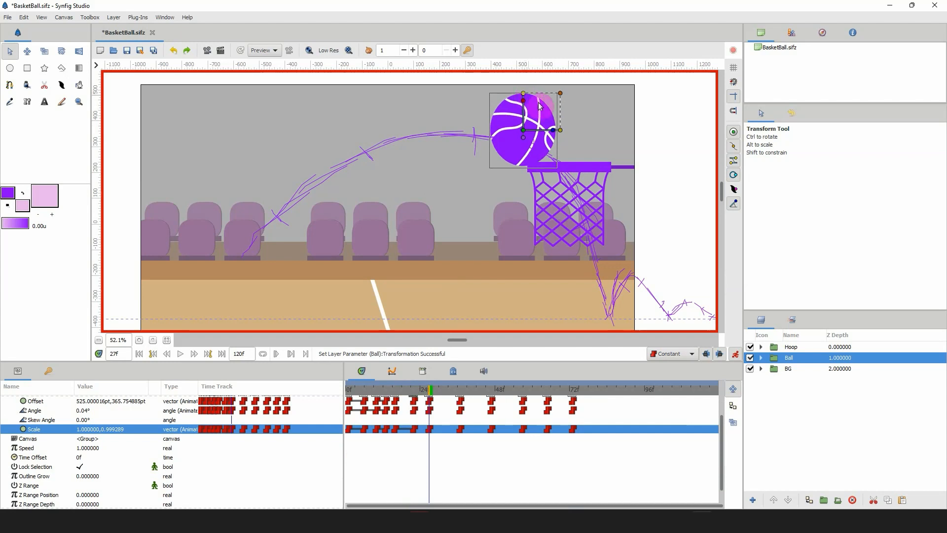
left_click(560, 130)
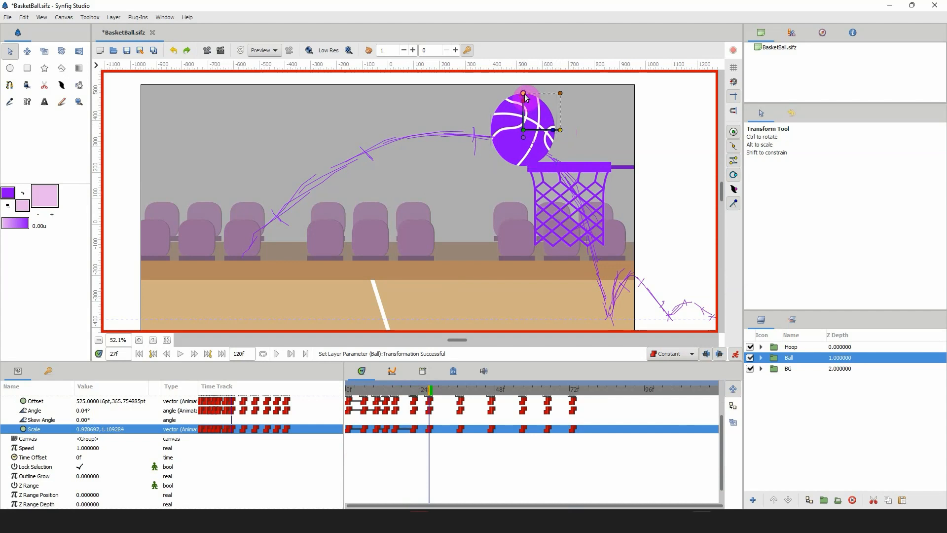
left_click_drag(523, 94, 524, 93)
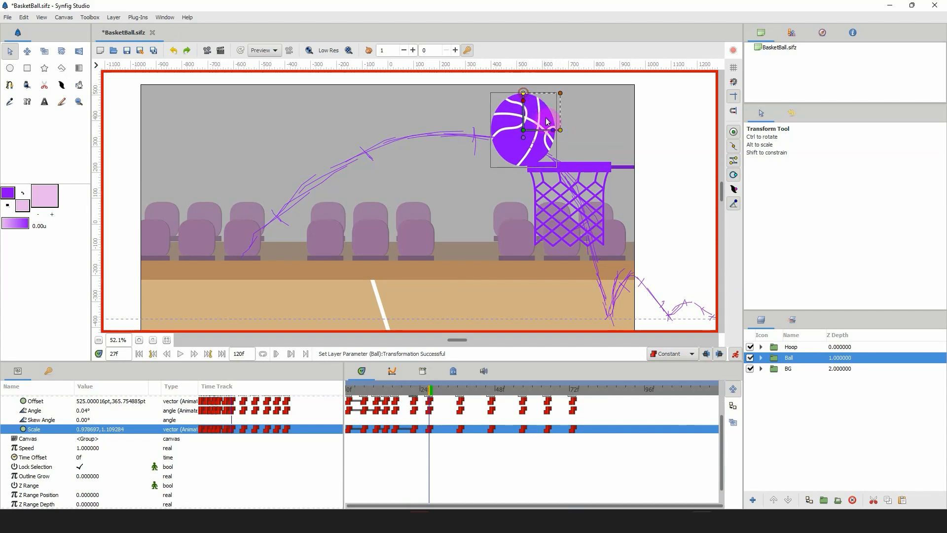
left_click_drag(561, 130, 561, 131)
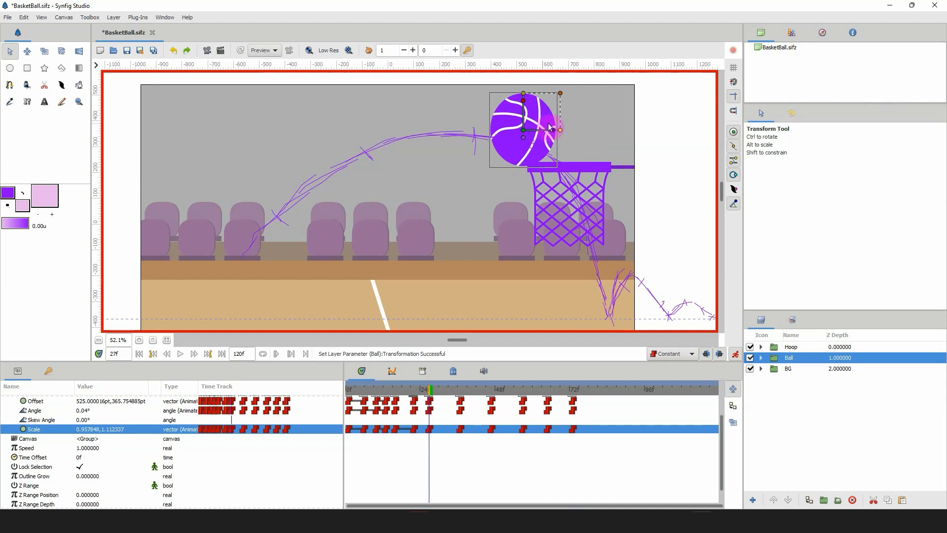
left_click_drag(560, 131, 562, 131)
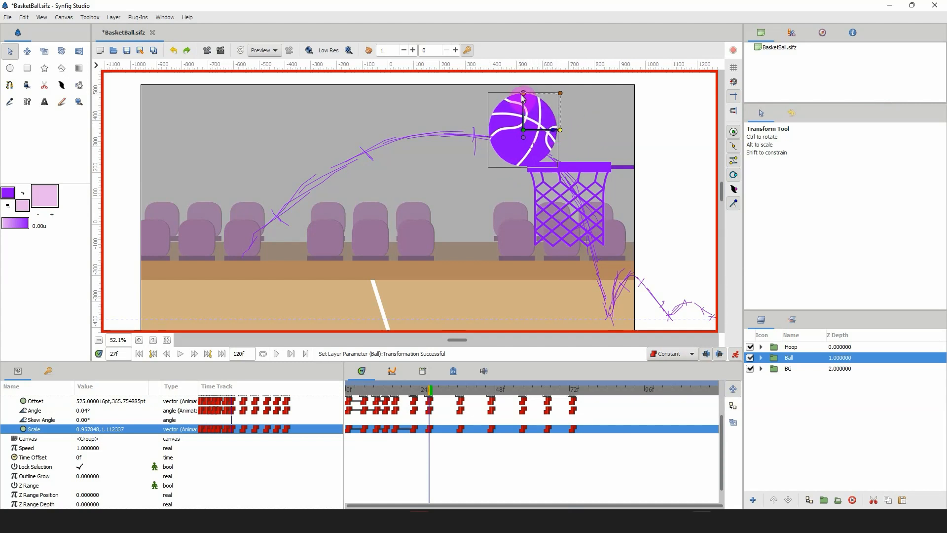
left_click_drag(522, 98, 523, 101)
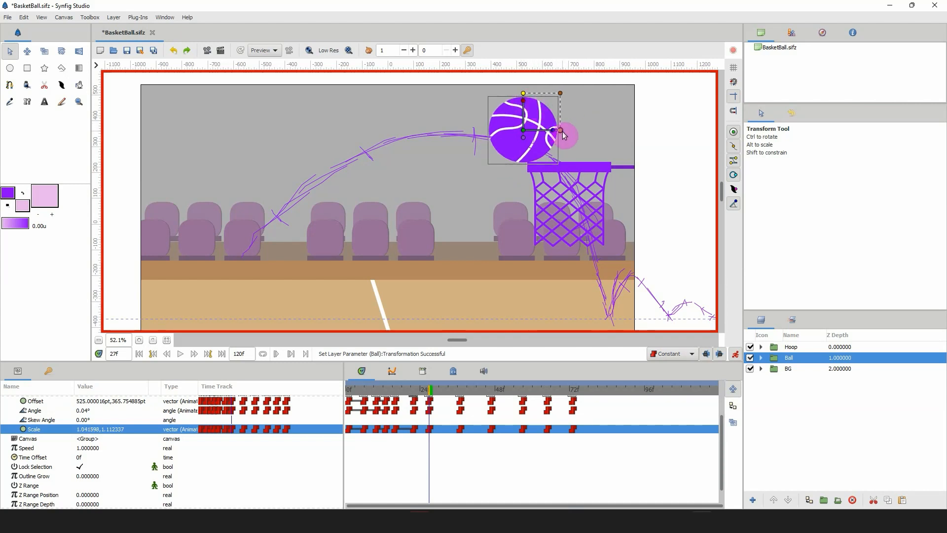
Rotate the ball clockwise at frame 27 to an Angle of about -72.6°
left_click_drag(551, 134, 547, 149)
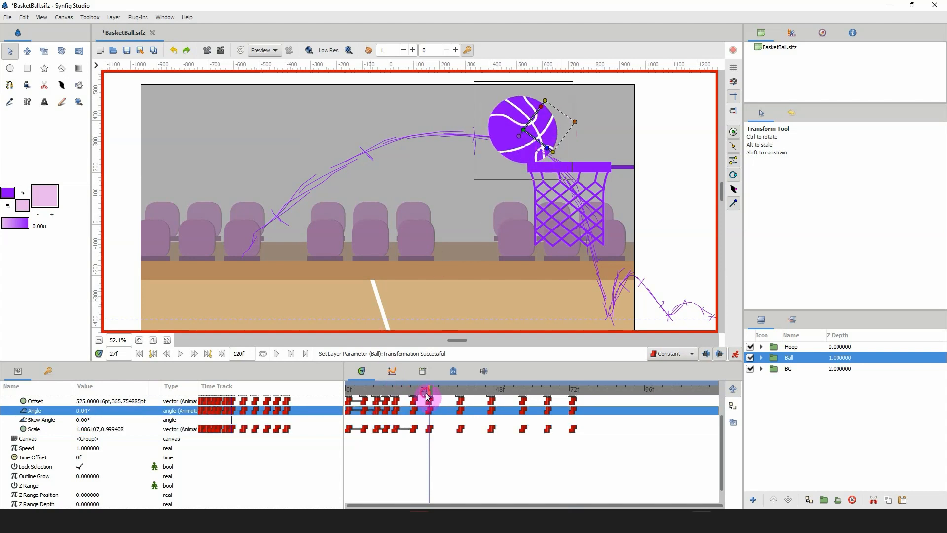
mouse_move(427, 396)
left_mouse_down()
mouse_move(414, 396)
mouse_move(430, 396)
left_mouse_up()
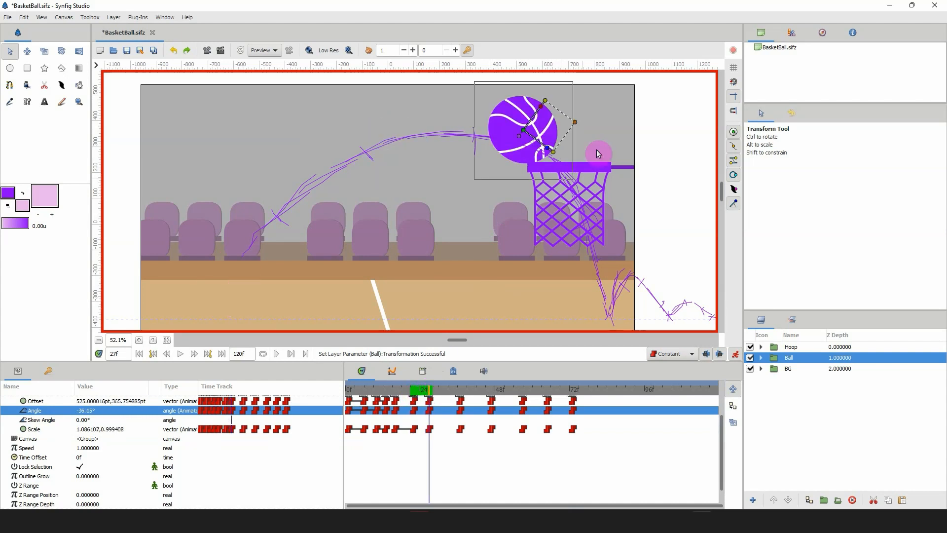
left_click_drag(547, 149, 534, 158)
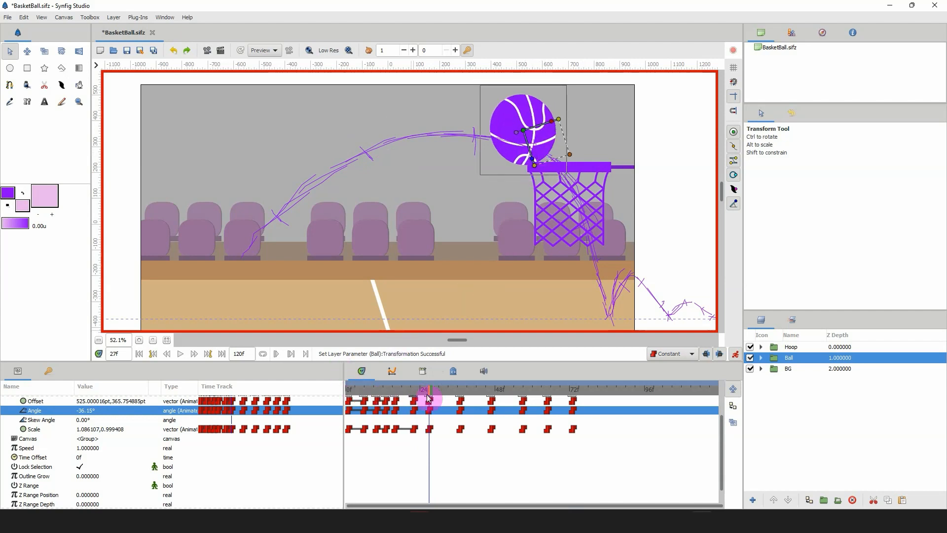
Make the ball nearly round again at frame 27, at a Scale of about 1.007, 0.999
left_click_drag(423, 395, 475, 387)
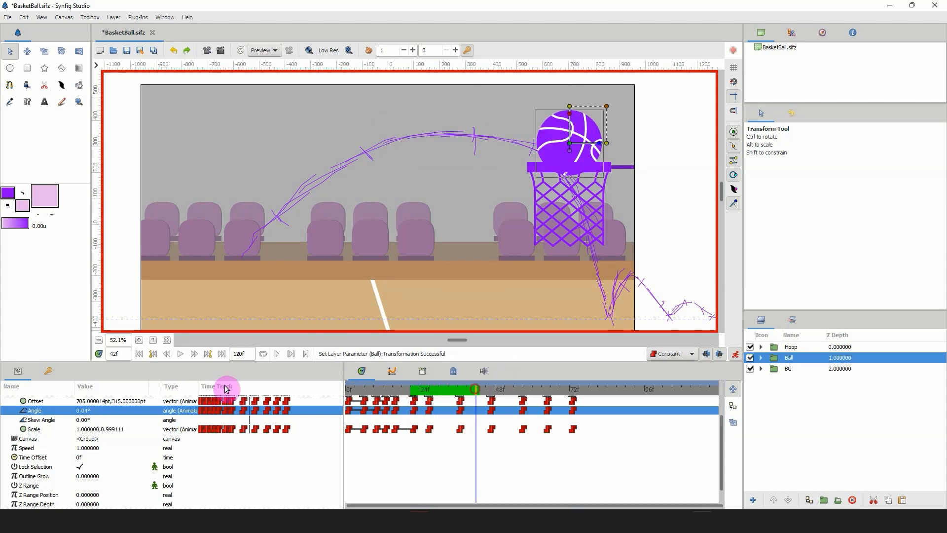
left_click(36, 414)
left_click_drag(721, 429, 723, 395)
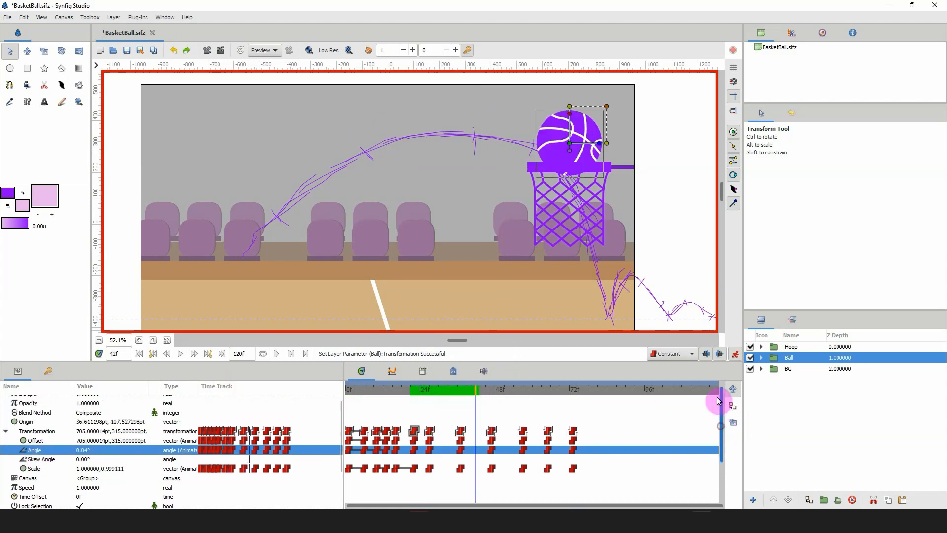
left_click(11, 436)
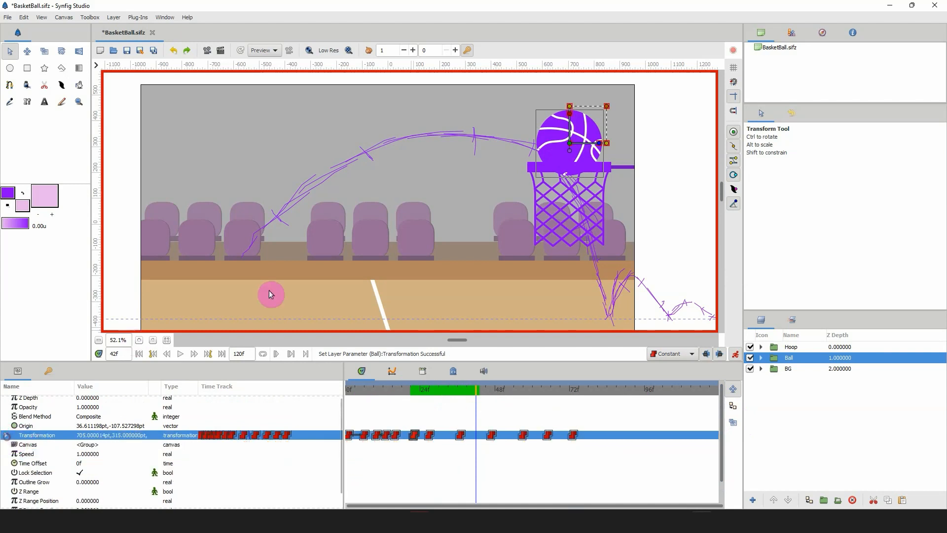
left_click_drag(472, 393, 429, 374)
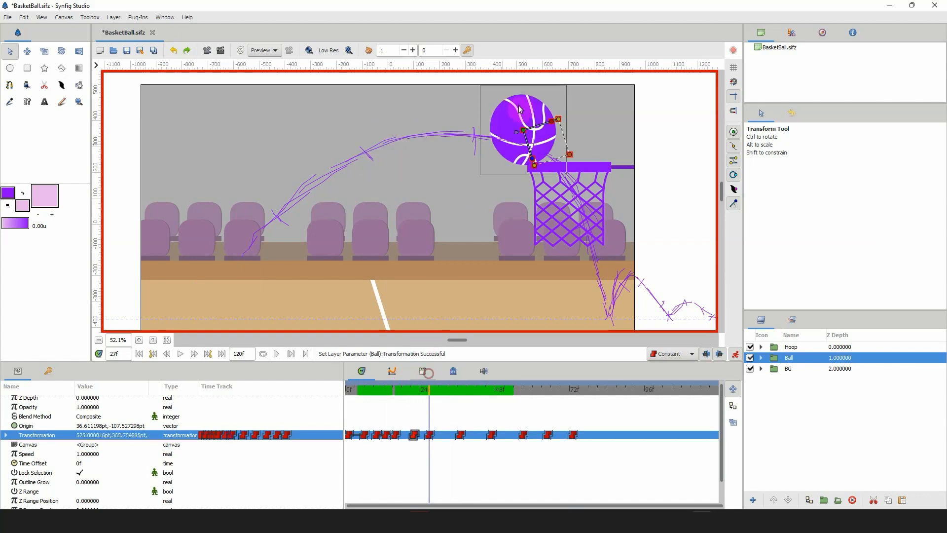
left_click(535, 168)
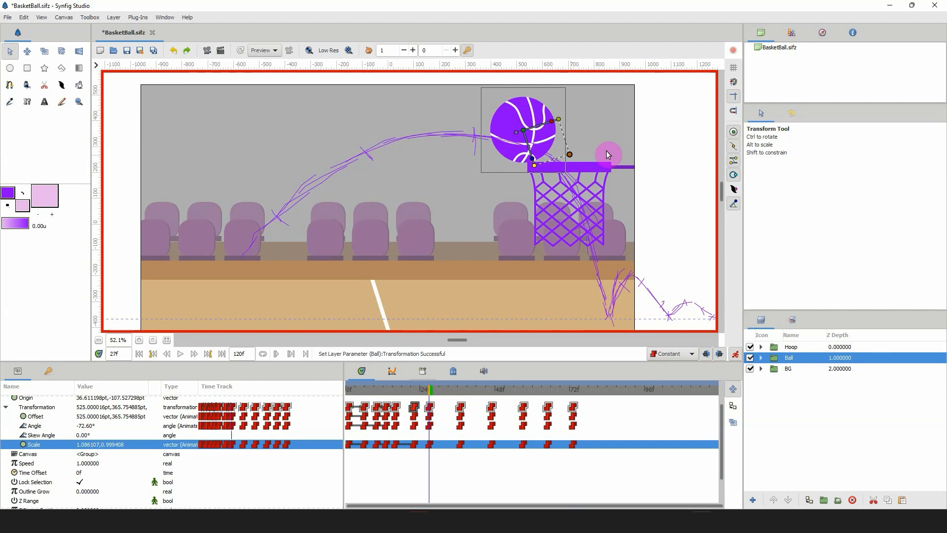
Tighten the ball's timing by moving the Transformation waypoints after frame 27 to frames 32, 39, 46, about 53 and about 59
left_click_drag(427, 394, 450, 393)
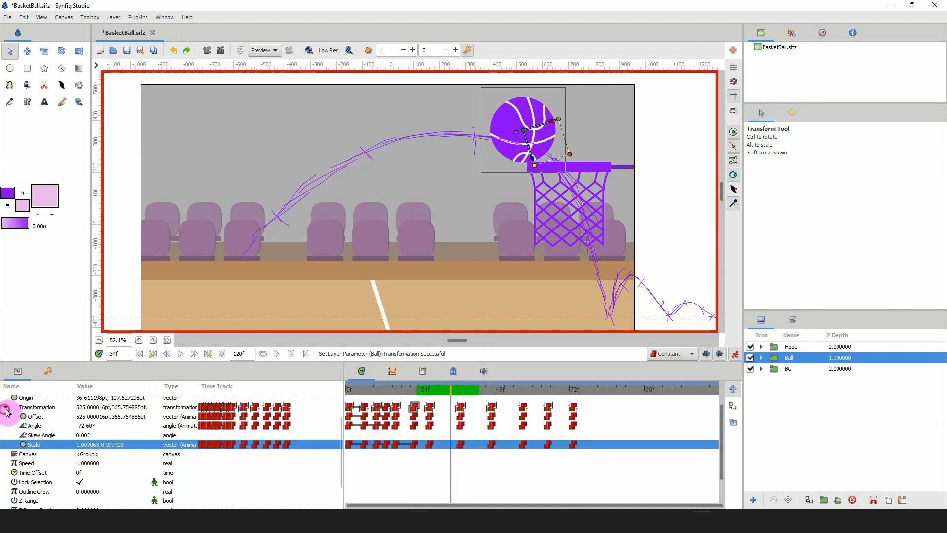
left_click(5, 406)
mouse_move(434, 397)
left_mouse_down()
mouse_move(444, 395)
mouse_move(423, 394)
mouse_move(474, 398)
mouse_move(419, 398)
mouse_move(465, 399)
mouse_move(448, 420)
mouse_move(451, 395)
left_mouse_up()
left_click(422, 399)
left_click_drag(491, 419, 475, 402)
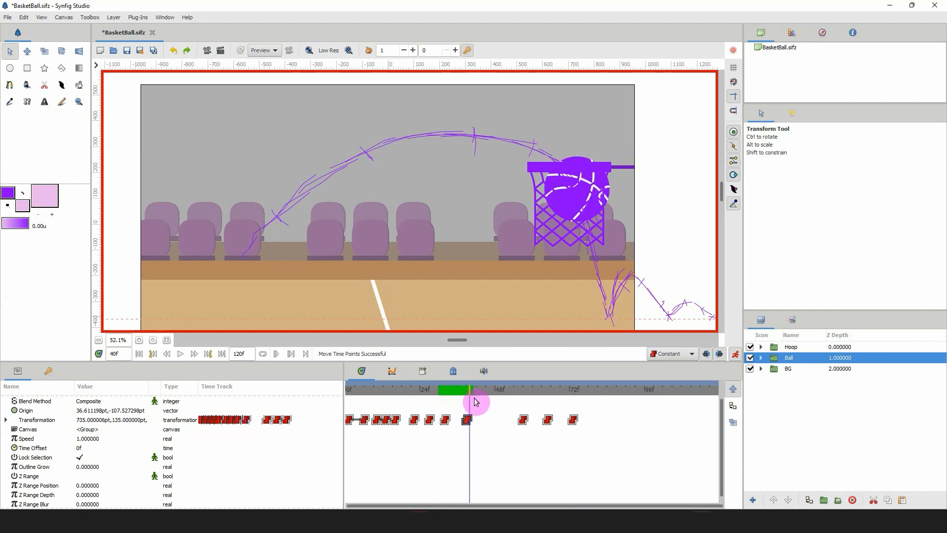
left_click_drag(523, 419, 489, 419)
mouse_move(548, 421)
left_mouse_down()
mouse_move(510, 420)
mouse_move(563, 419)
mouse_move(529, 419)
left_mouse_up()
left_click_drag(475, 394, 357, 394)
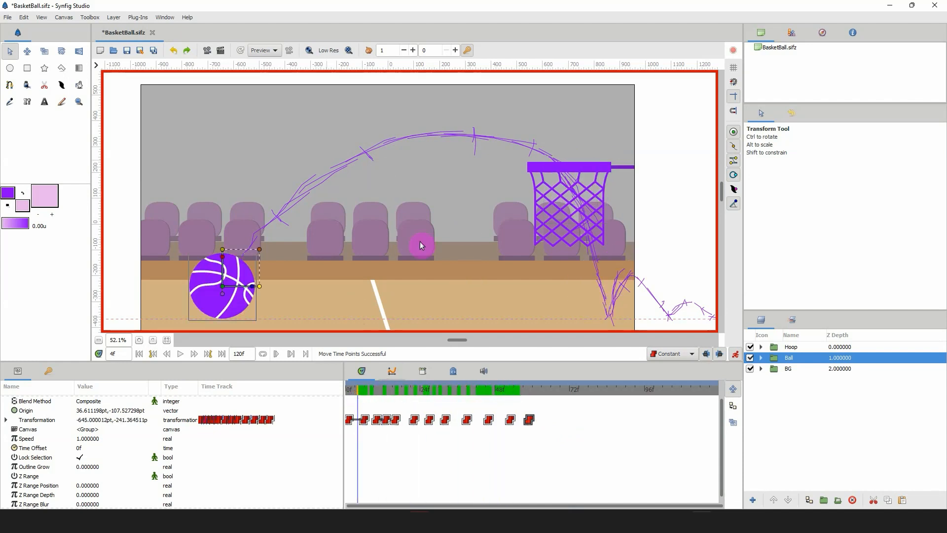
Rotate the ball clockwise at frame 32 to somewhat more than a quarter turn as it meets the hoop
left_click(98, 340)
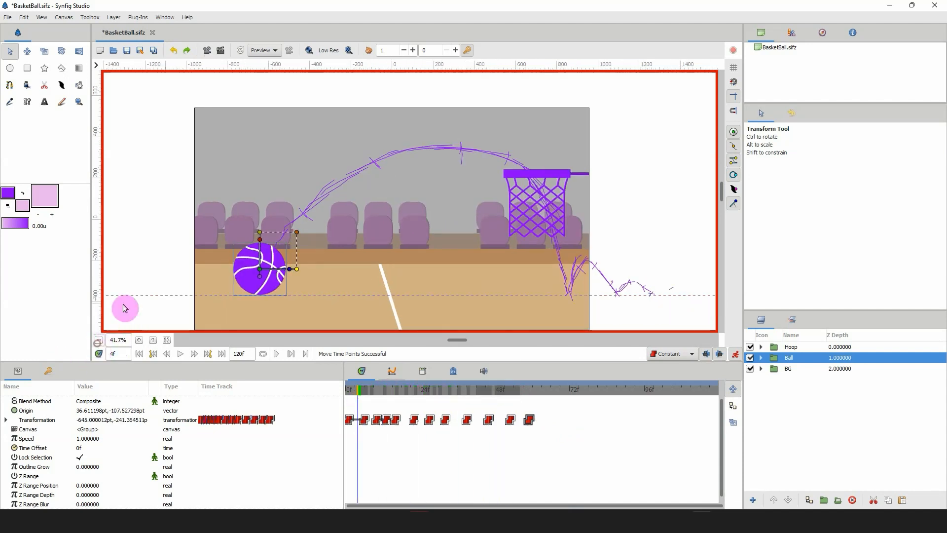
left_click_drag(260, 255, 284, 261)
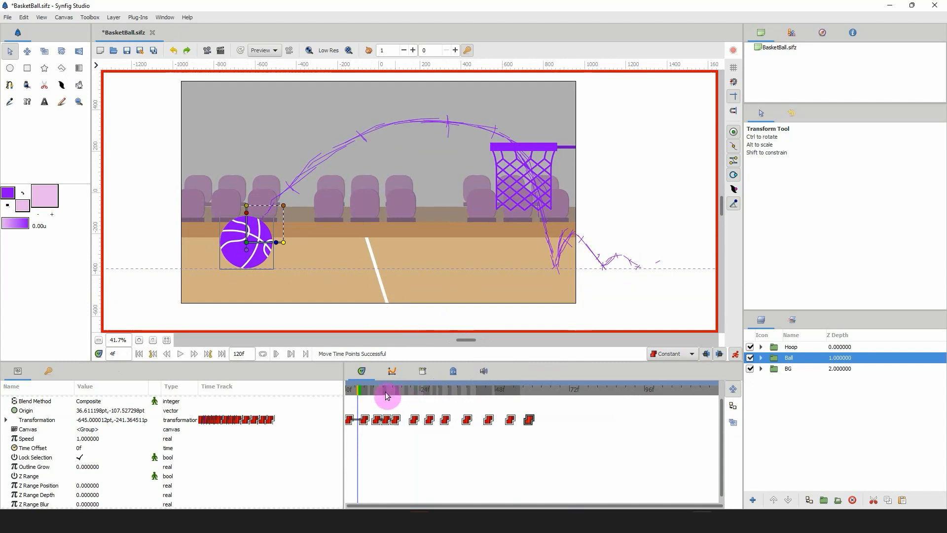
left_click_drag(424, 389, 445, 392)
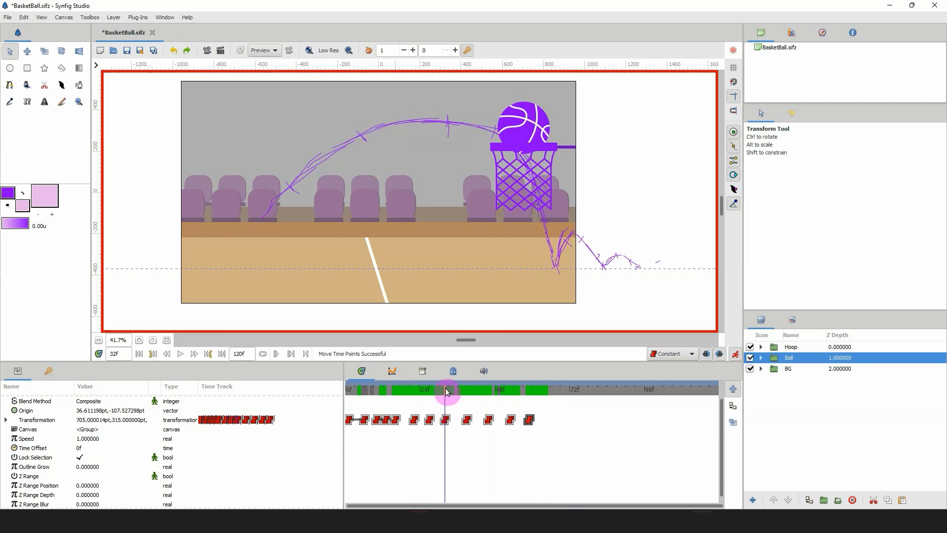
left_click_drag(553, 131, 528, 145)
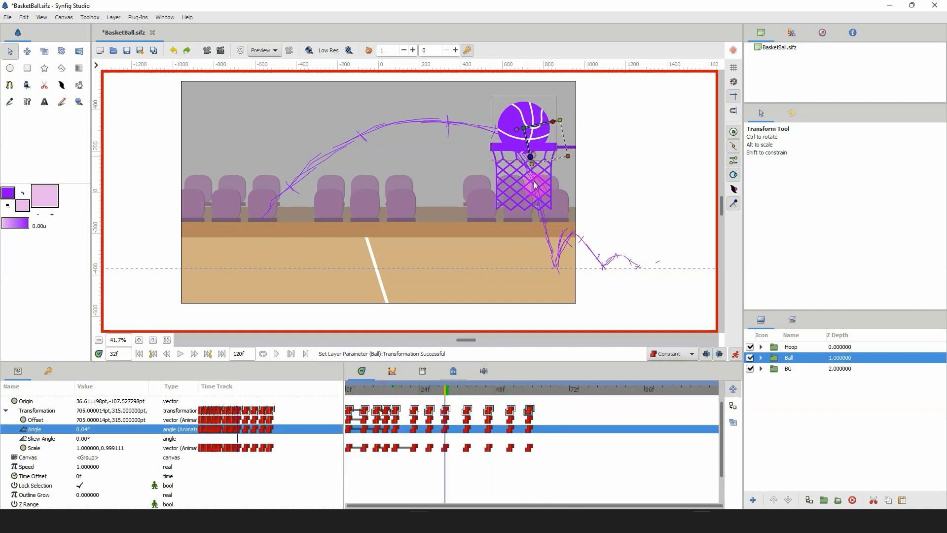
left_click_drag(443, 392, 446, 394)
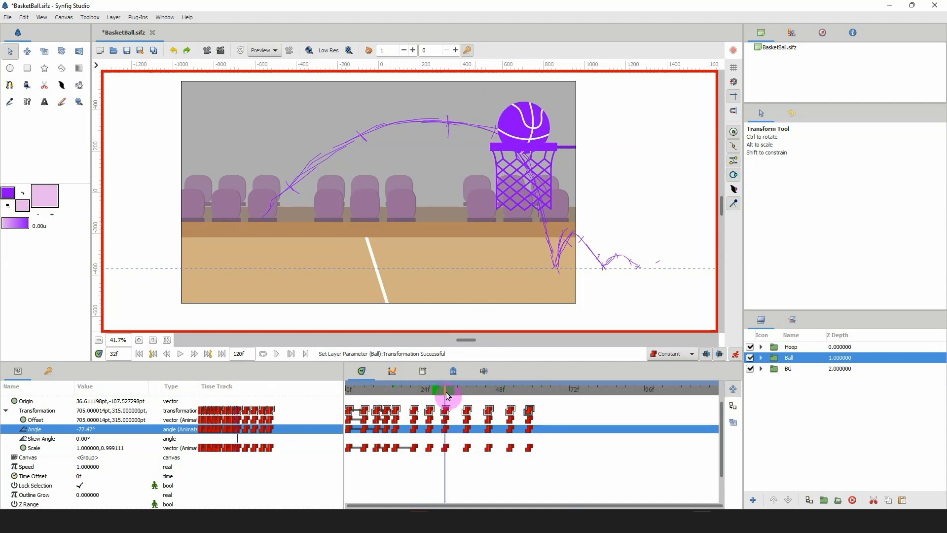
left_click_drag(533, 156, 497, 190)
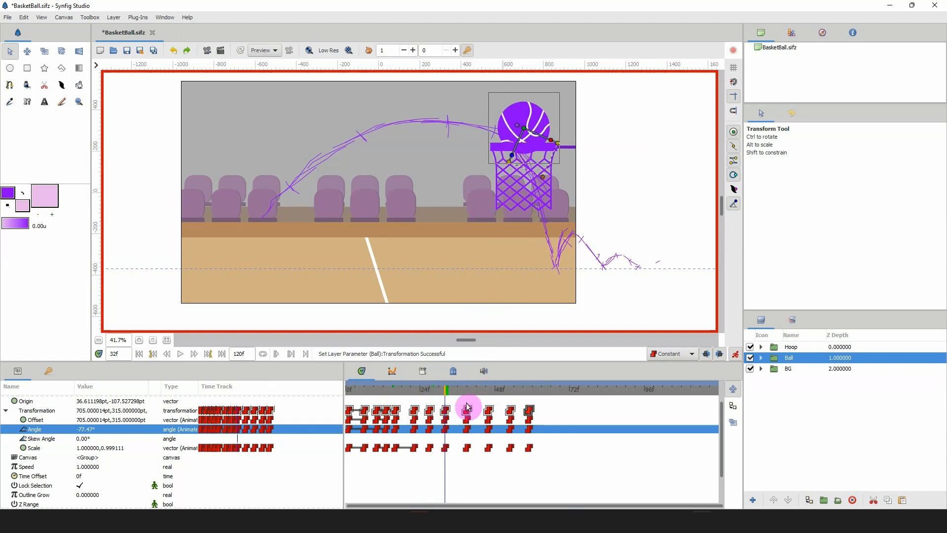
Rotate the ball clockwise to about a half turn at frame 39, where it passes through the net
left_click_drag(445, 393, 466, 393)
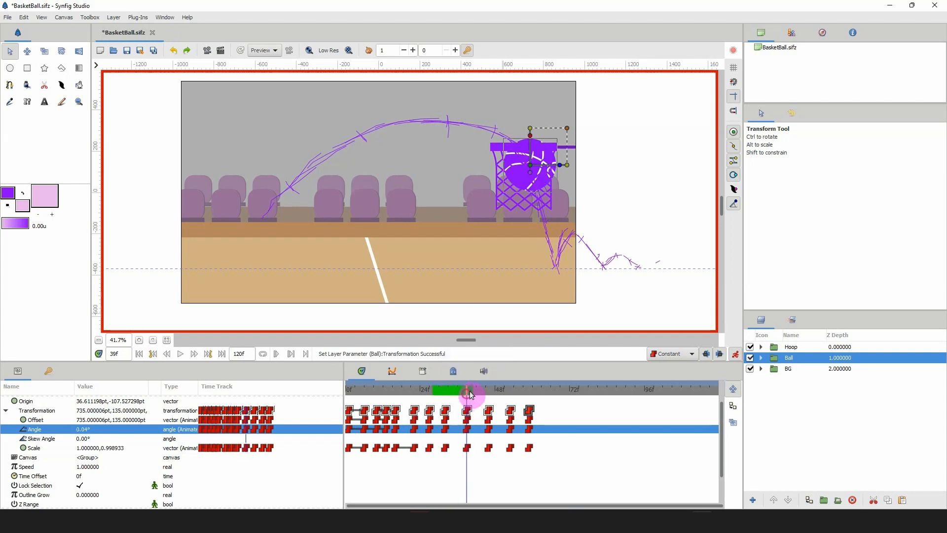
left_click(544, 181)
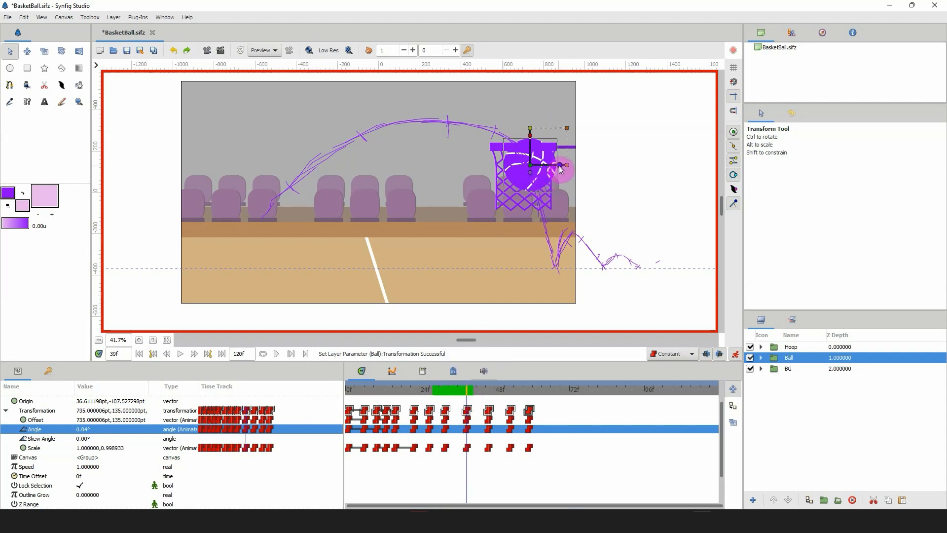
mouse_move(462, 393)
left_mouse_down()
mouse_move(446, 390)
mouse_move(470, 398)
left_mouse_up()
left_click(553, 170)
left_click_drag(560, 166, 501, 168)
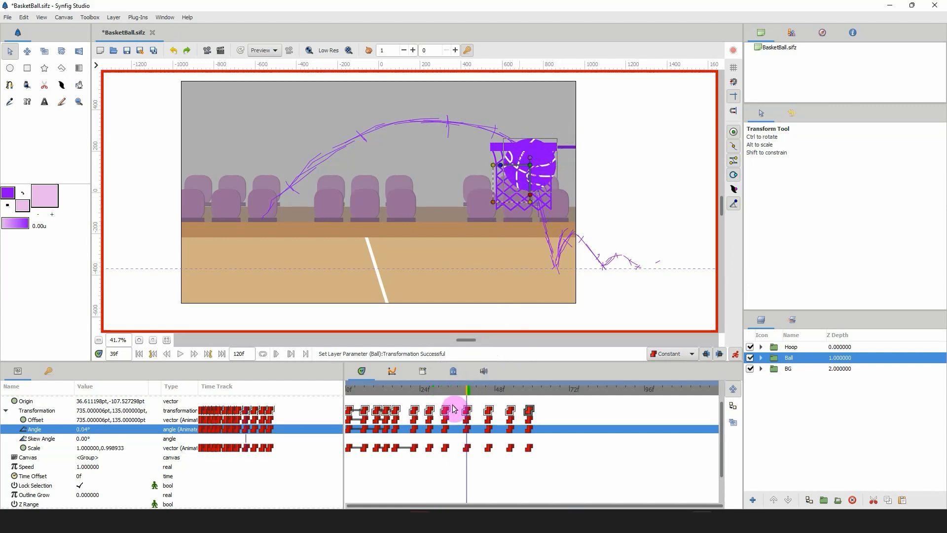
Continue the ball's clockwise spin at frame 46, where it reaches the floor, to an Angle of about -215°
left_click_drag(462, 396, 489, 398)
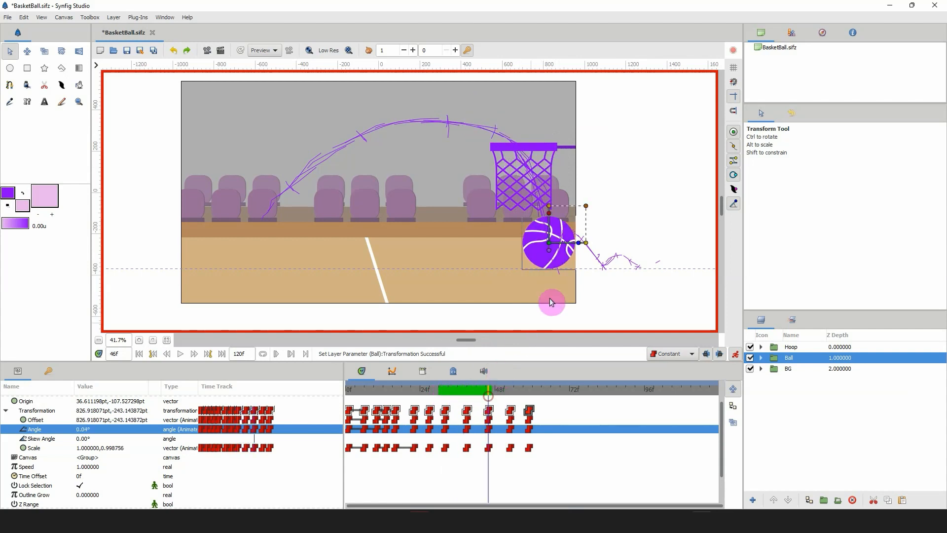
left_click_drag(580, 245, 523, 224)
mouse_move(485, 394)
left_mouse_down()
mouse_move(467, 394)
mouse_move(496, 398)
mouse_move(488, 394)
left_mouse_up()
left_click(562, 276)
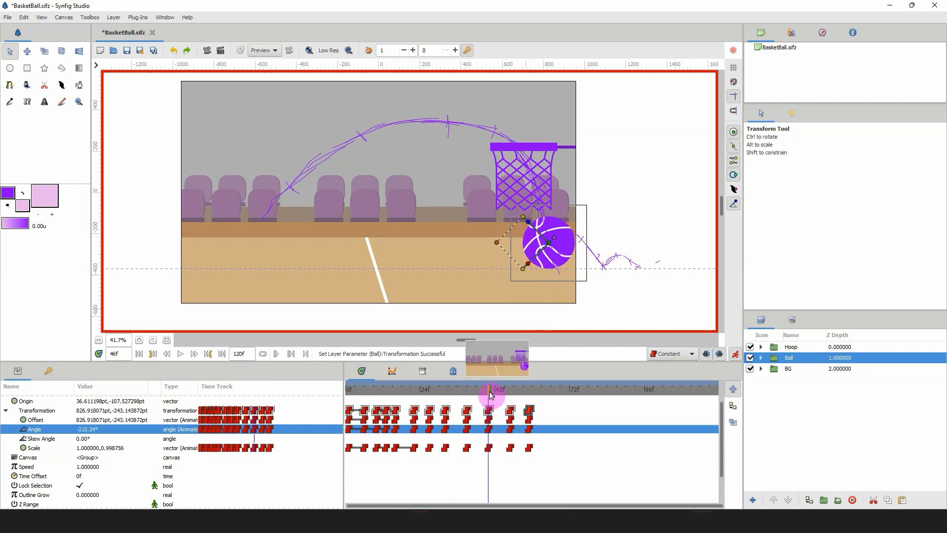
Continue the ball's clockwise spin at frame 53, just after the first bounce, to an Angle of about -248°
mouse_move(493, 392)
left_mouse_down()
mouse_move(537, 389)
mouse_move(486, 388)
mouse_move(518, 387)
mouse_move(491, 393)
mouse_move(511, 393)
left_mouse_up()
left_click(591, 235)
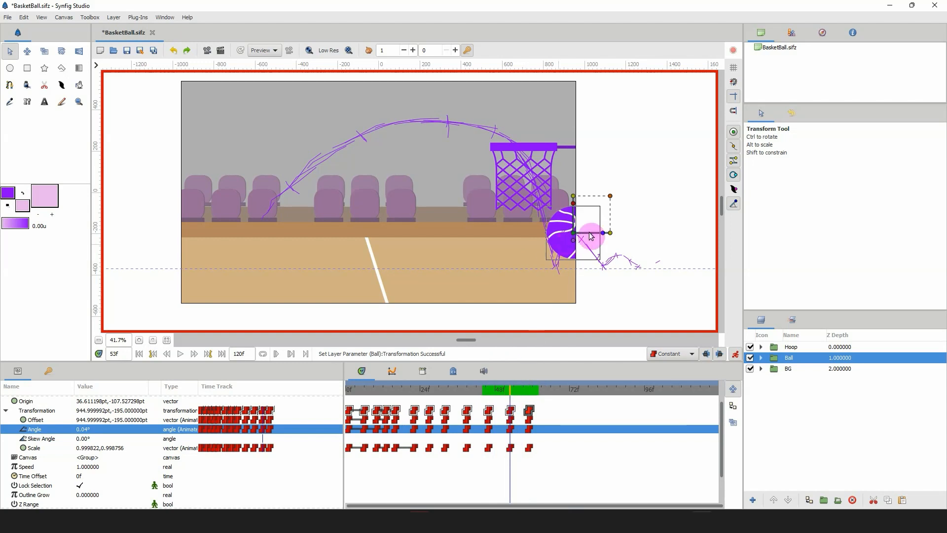
left_click_drag(602, 236, 565, 223)
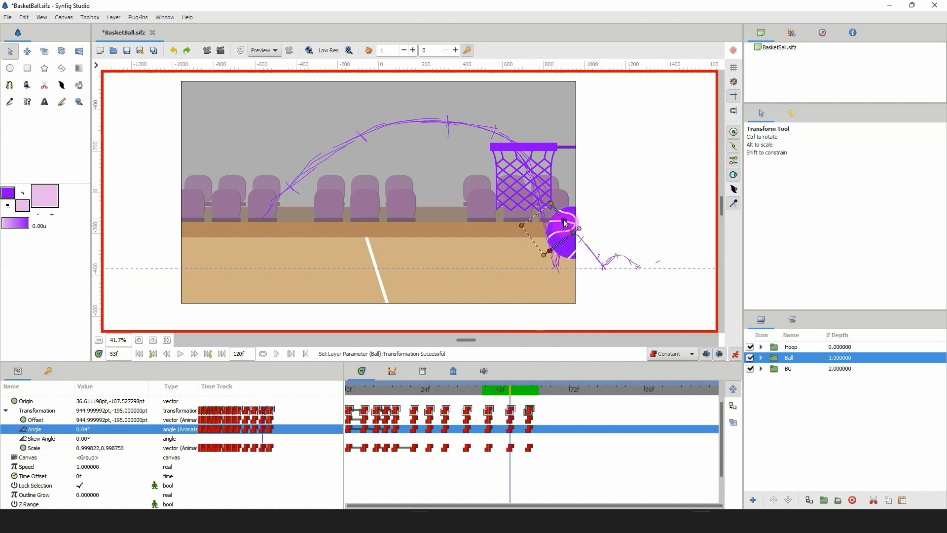
left_click(502, 388)
left_click(513, 396)
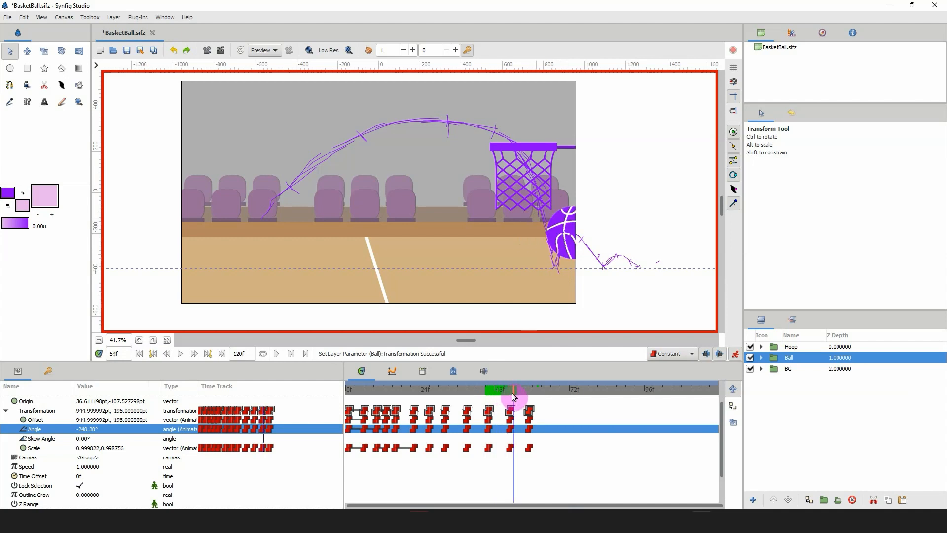
left_click(582, 236)
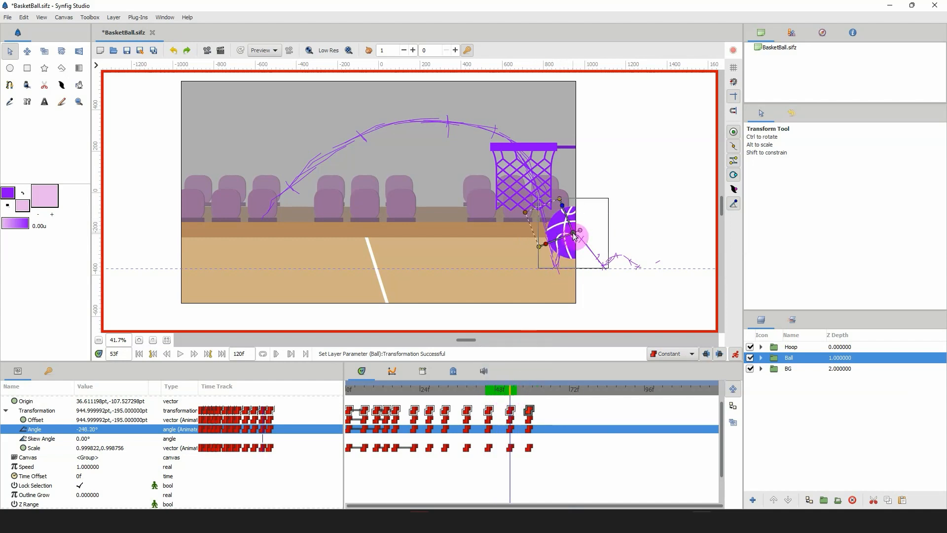
Try lowering the ball at frame 53 to a vertical offset of -243 pt and compare the bounce across the neighbouring frames
left_click(573, 234)
key("Down")
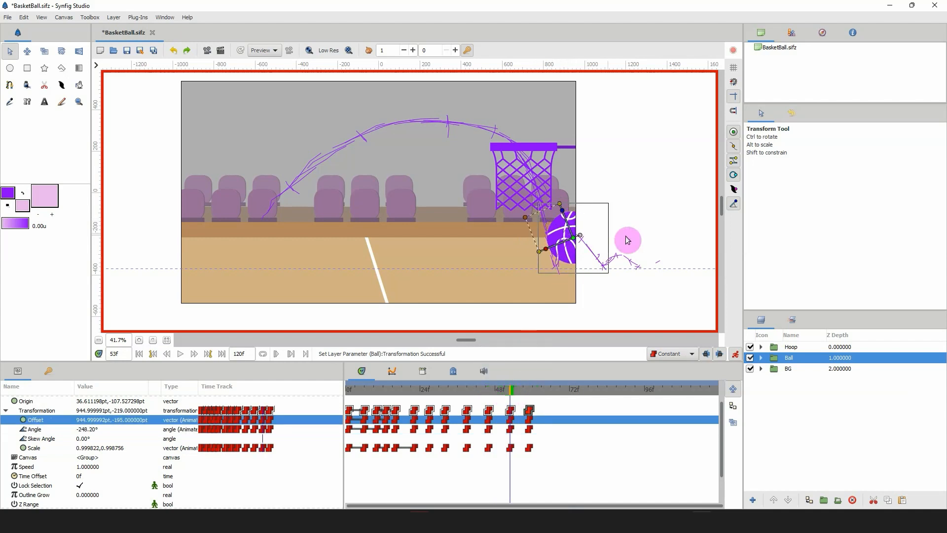
key("Down")
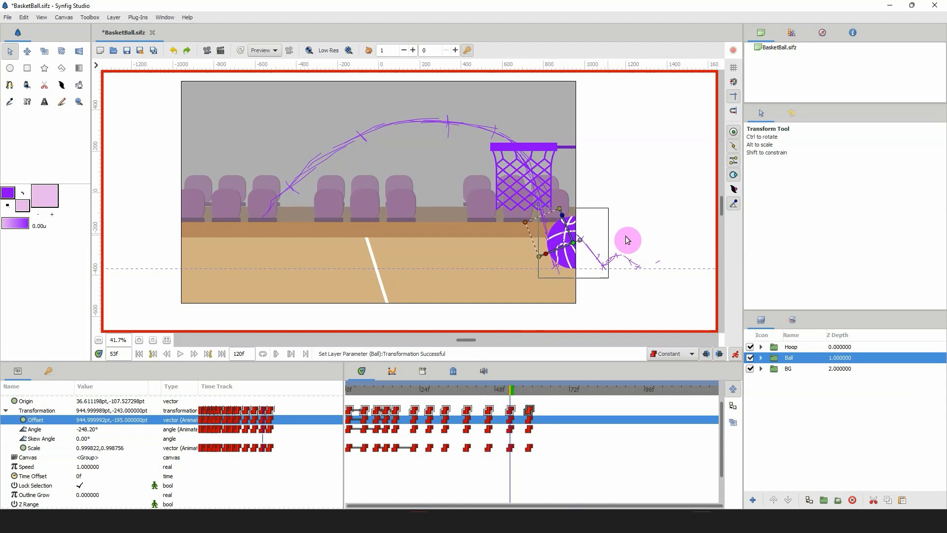
left_click(515, 390)
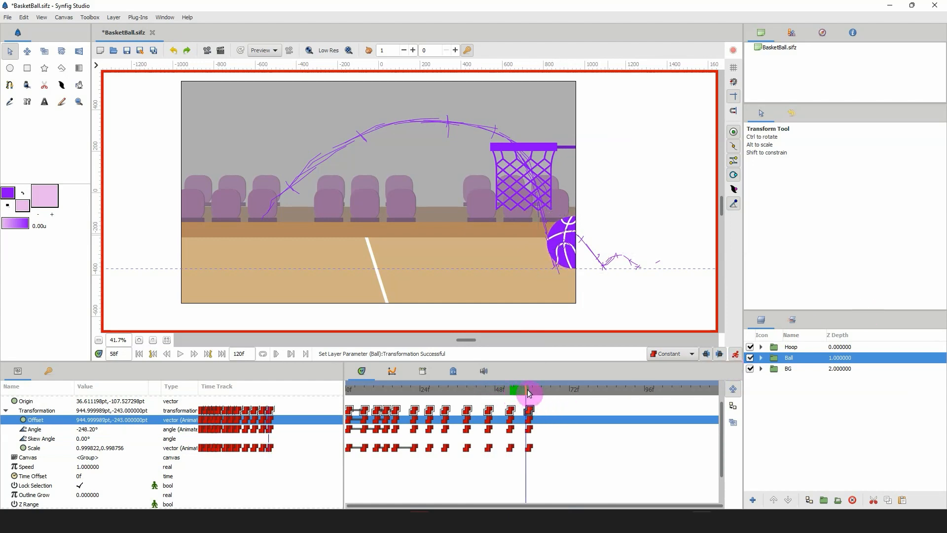
left_click_drag(527, 389, 507, 391)
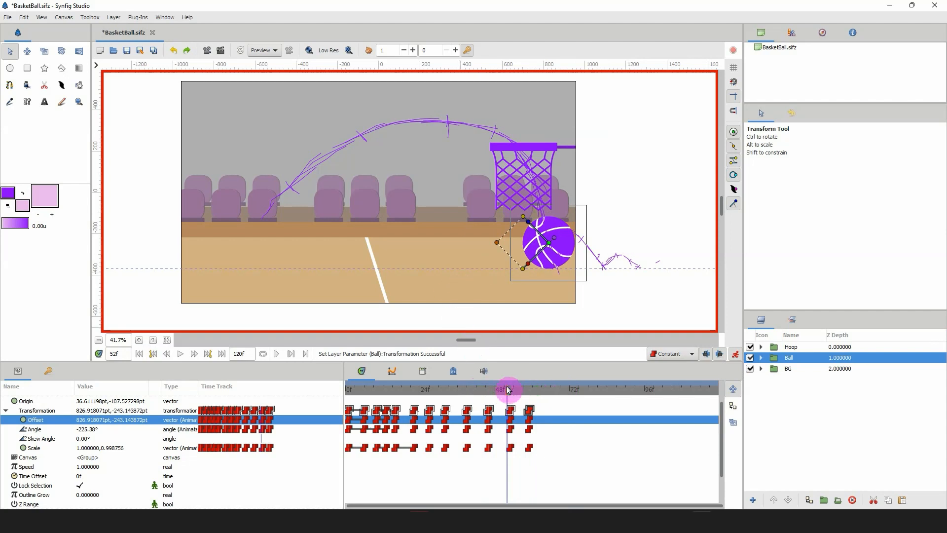
mouse_move(508, 387)
left_mouse_down()
mouse_move(521, 391)
mouse_move(491, 389)
mouse_move(510, 389)
left_mouse_up()
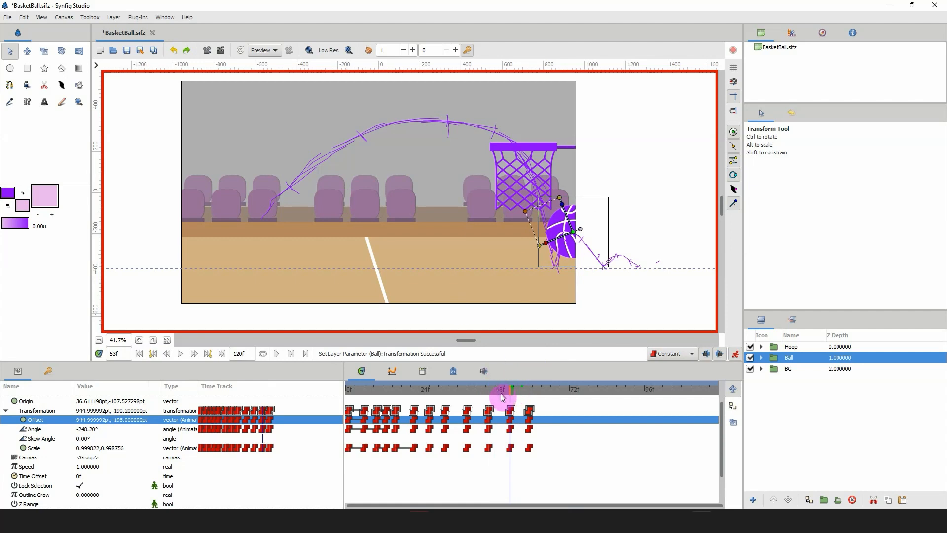
Collapse the Transformation parameter and set its last three waypoints, at frames 46, 53 and about 59, to Ease In/Out interpolation
left_click_drag(502, 396, 1, 417)
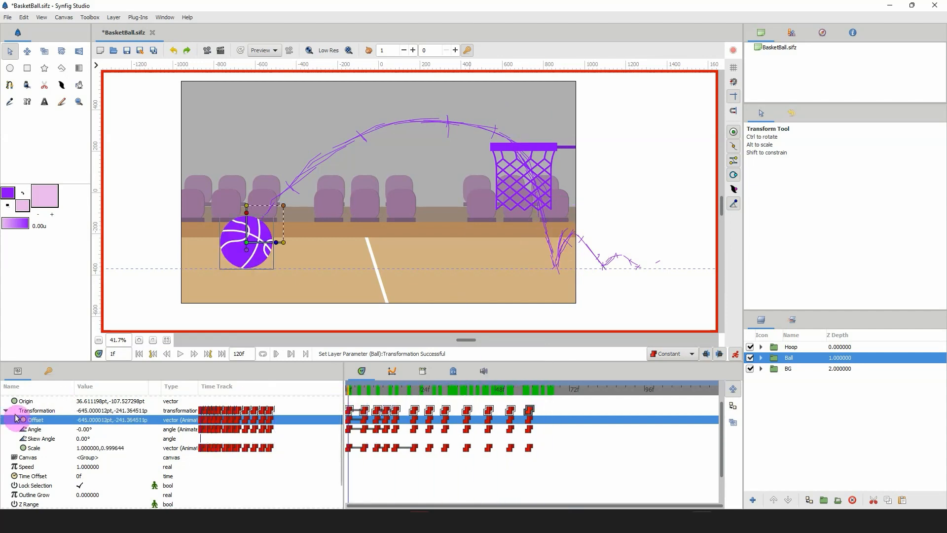
left_click(6, 413)
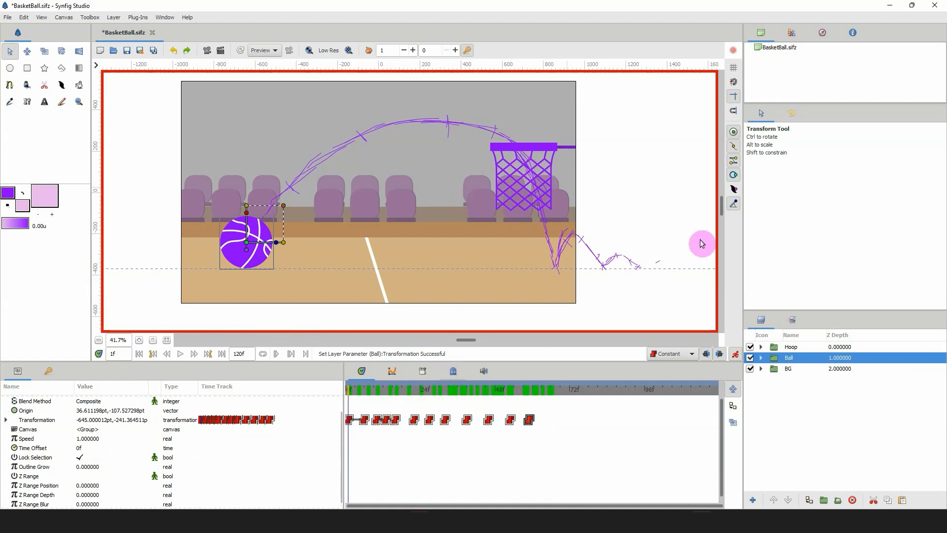
left_click_drag(438, 211, 444, 216)
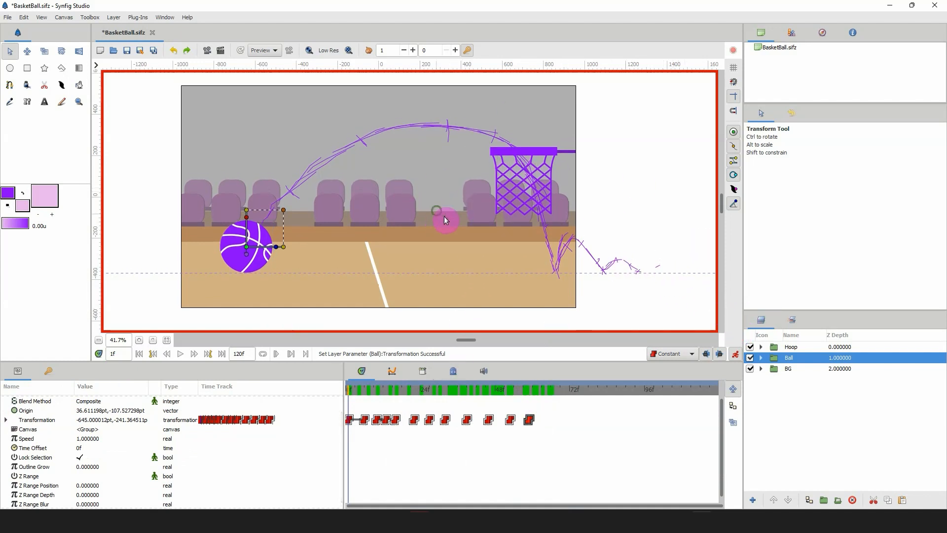
right_click(528, 423)
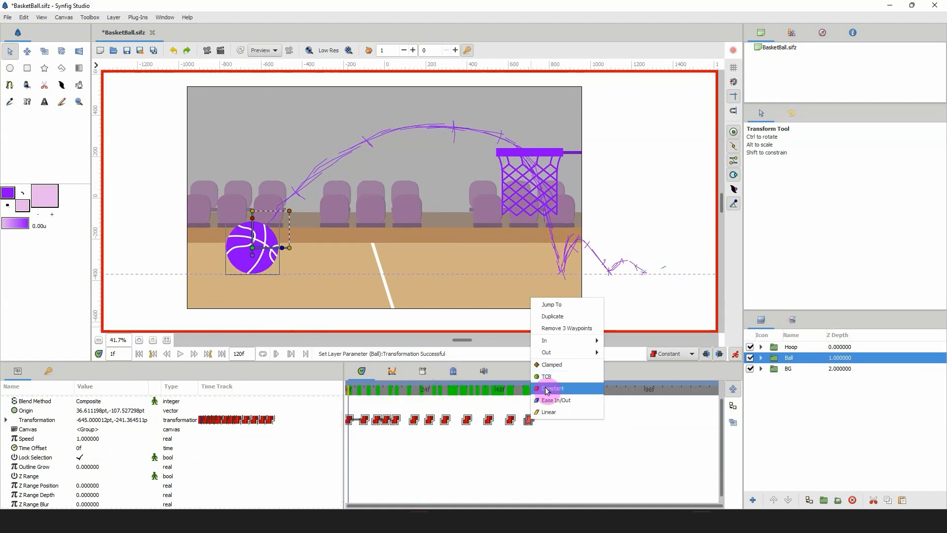
left_click(553, 414)
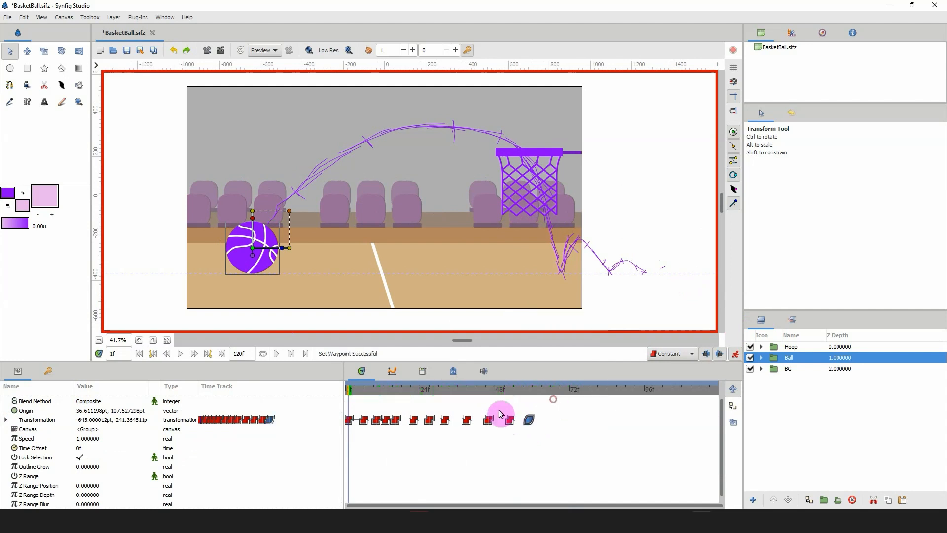
right_click(509, 421)
left_click(528, 406)
right_click(488, 420)
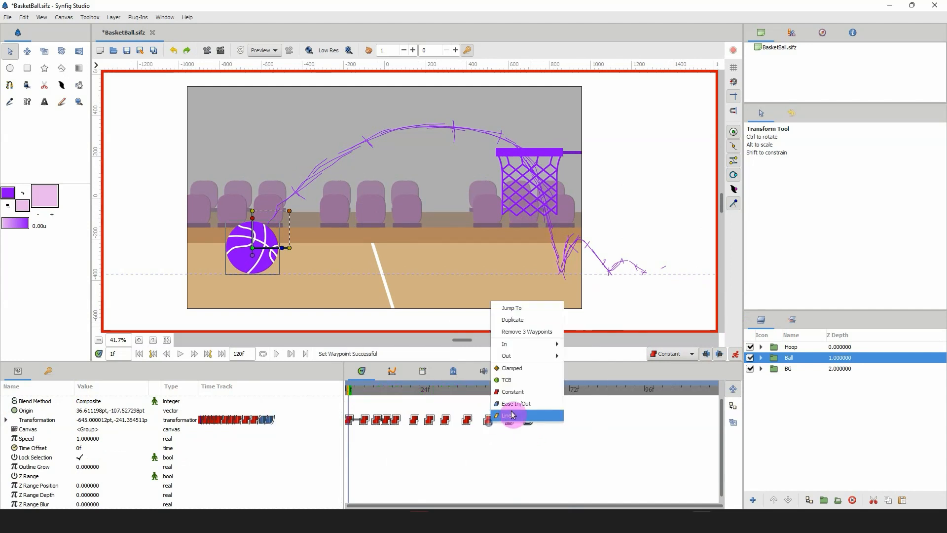
left_click(513, 401)
Set the Transformation waypoints at frames 39, 32 and 27 to Ease In/Out interpolation
right_click(466, 422)
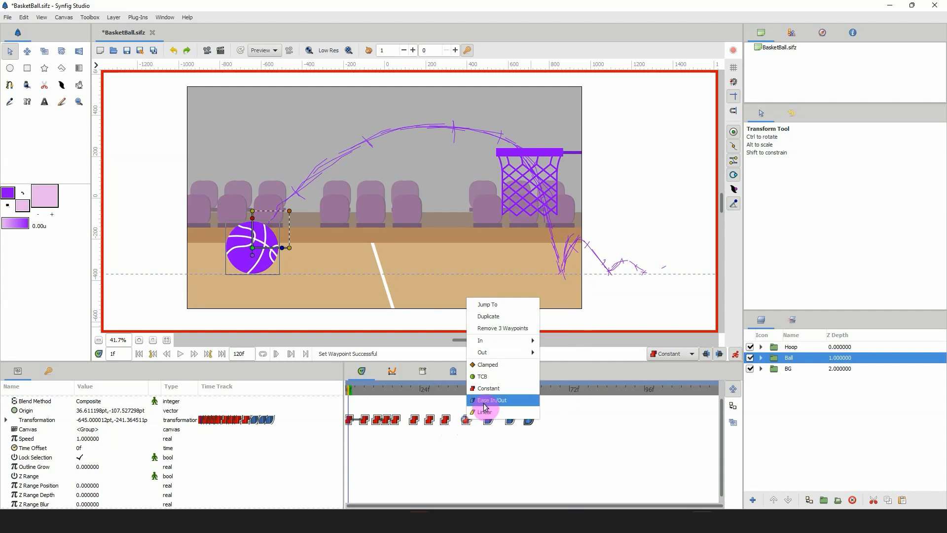
left_click(486, 400)
right_click(446, 420)
left_click(468, 401)
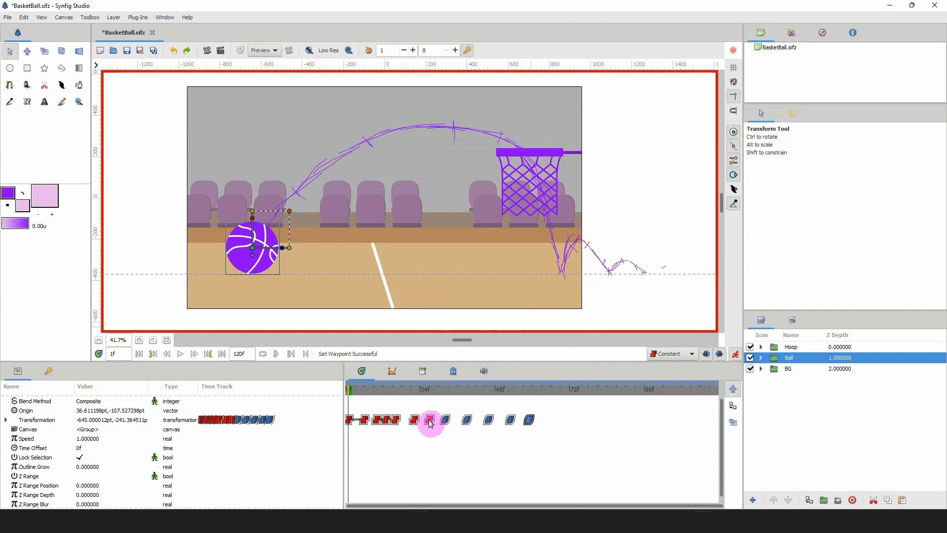
right_click(429, 421)
left_click(449, 401)
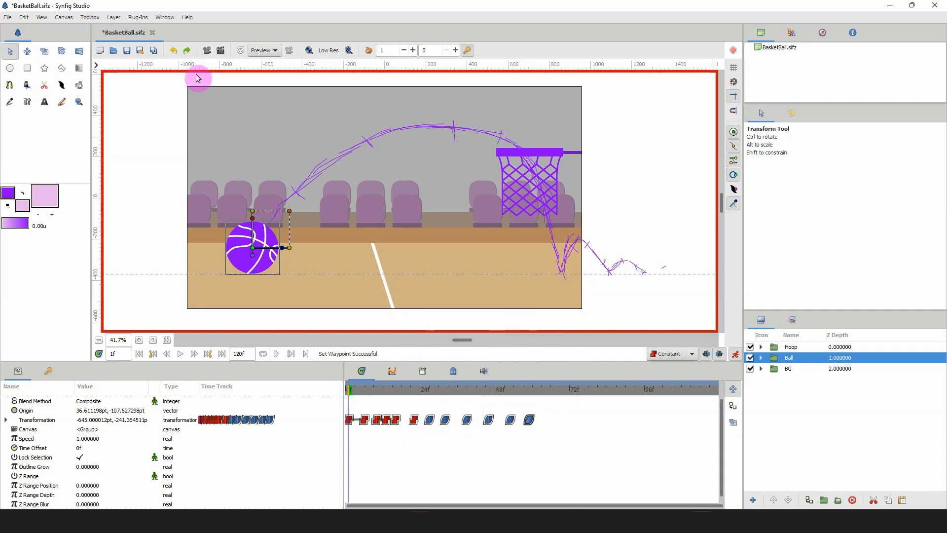
Save the project under the new file name BasketBall_anim.sifz
left_click(9, 19)
left_click(27, 75)
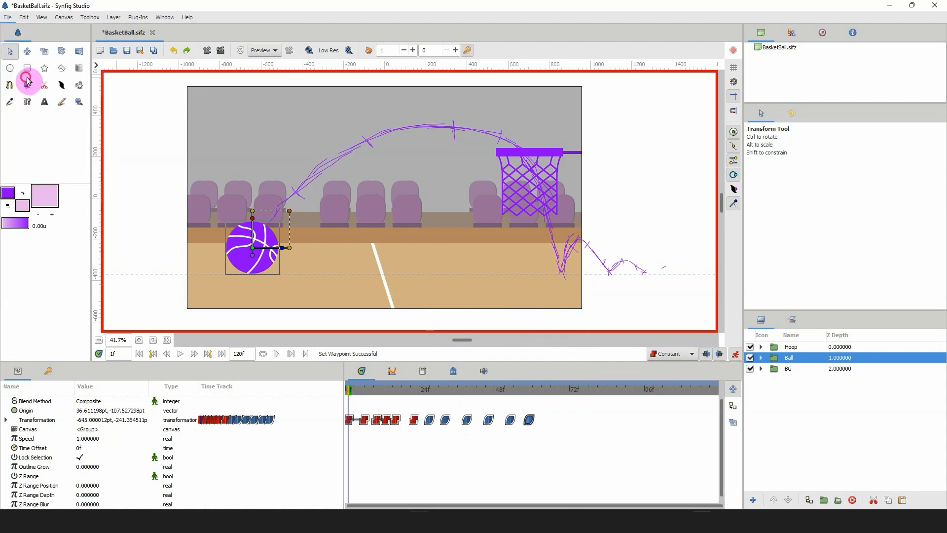
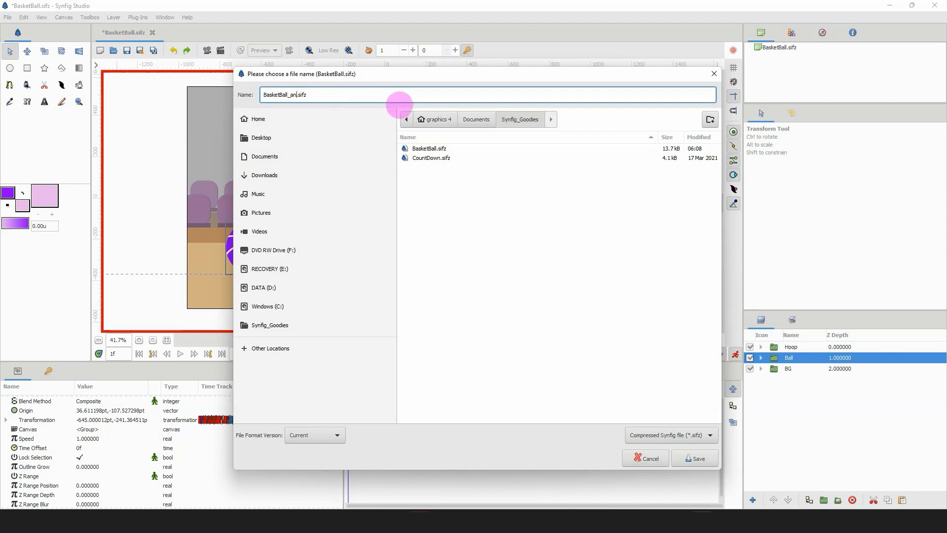
type("_anim")
key("Return")
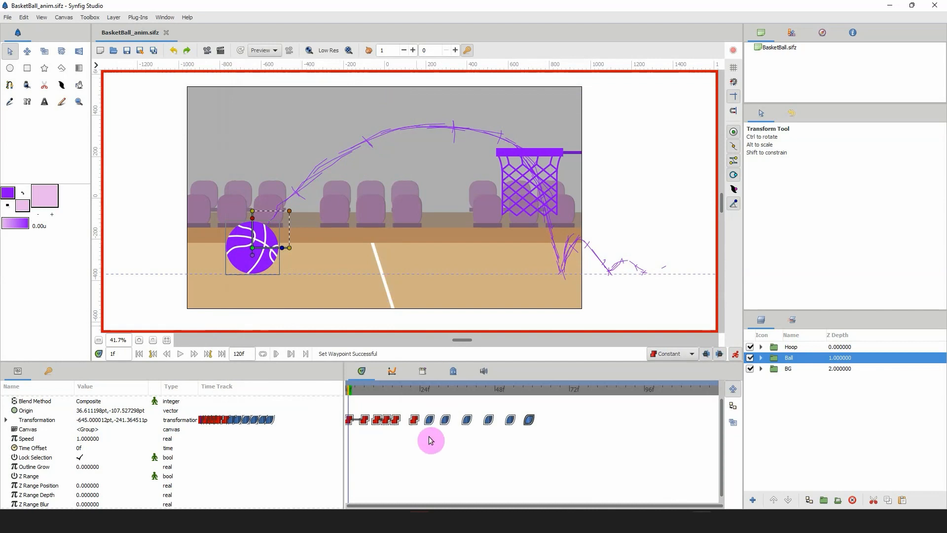
Set the Transformation waypoints at about frames 22 and 16 to Ease In/Out interpolation
right_click(413, 425)
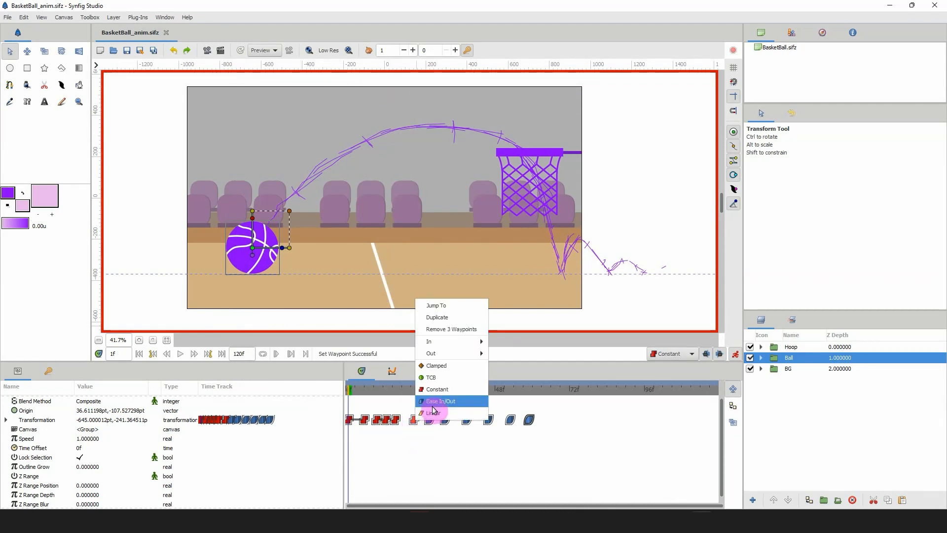
left_click(432, 399)
right_click(394, 417)
left_click(397, 439)
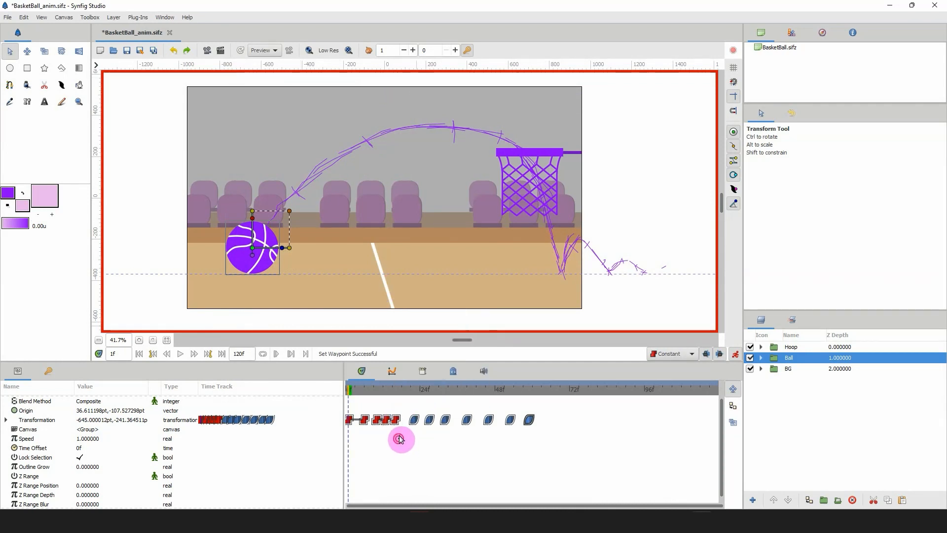
left_click_drag(398, 438, 331, 401)
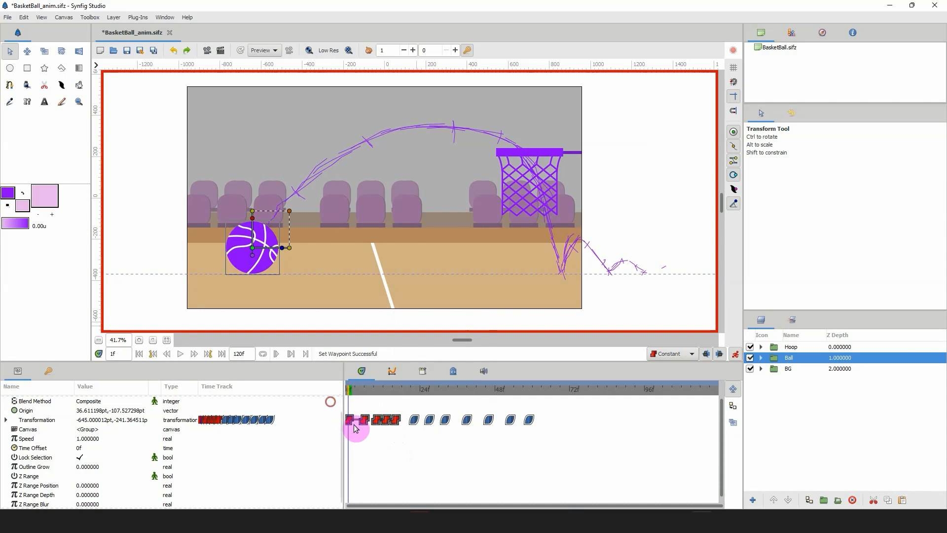
right_click(393, 423)
left_click(432, 397)
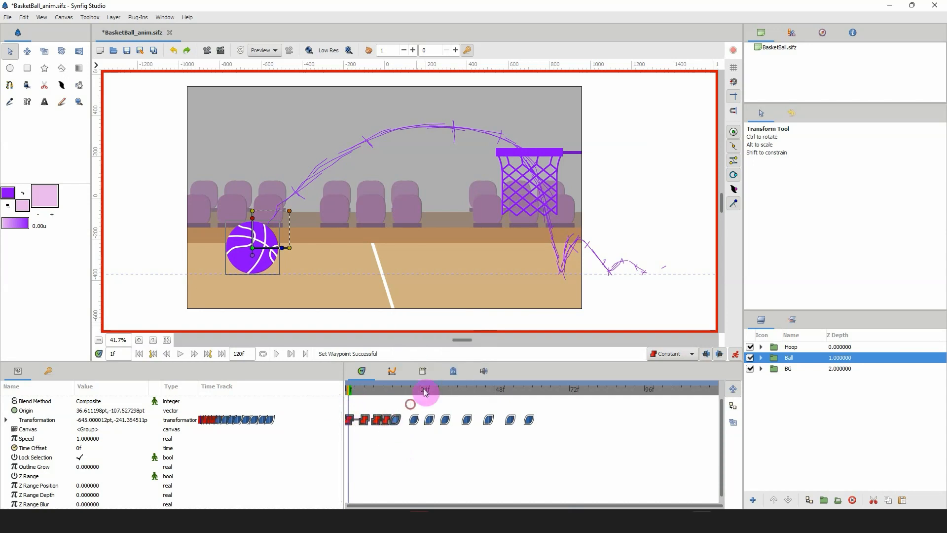
Set the remaining early Transformation waypoints, from the first one up to about frame 13, to Ease In/Out interpolation
right_click(378, 427)
left_click(402, 400)
right_click(375, 422)
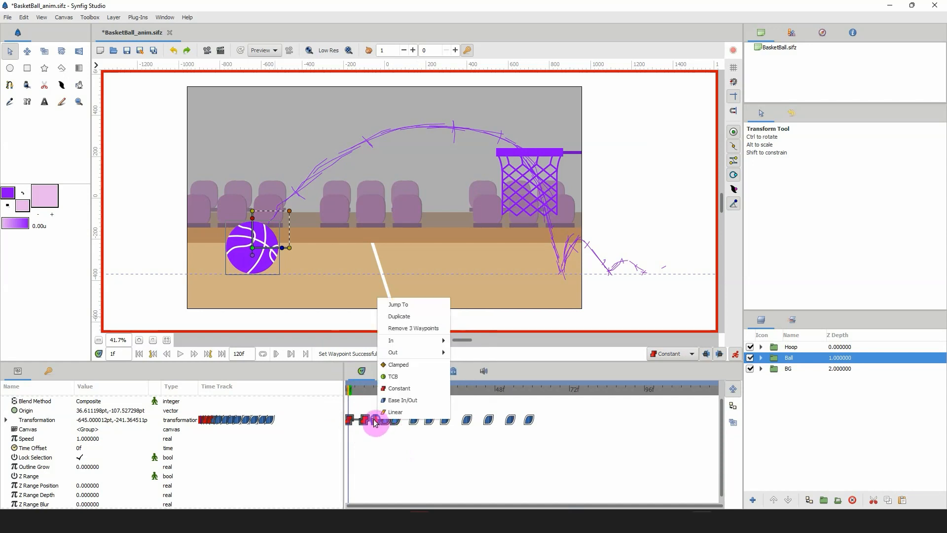
left_click(395, 400)
right_click(365, 420)
left_click(384, 400)
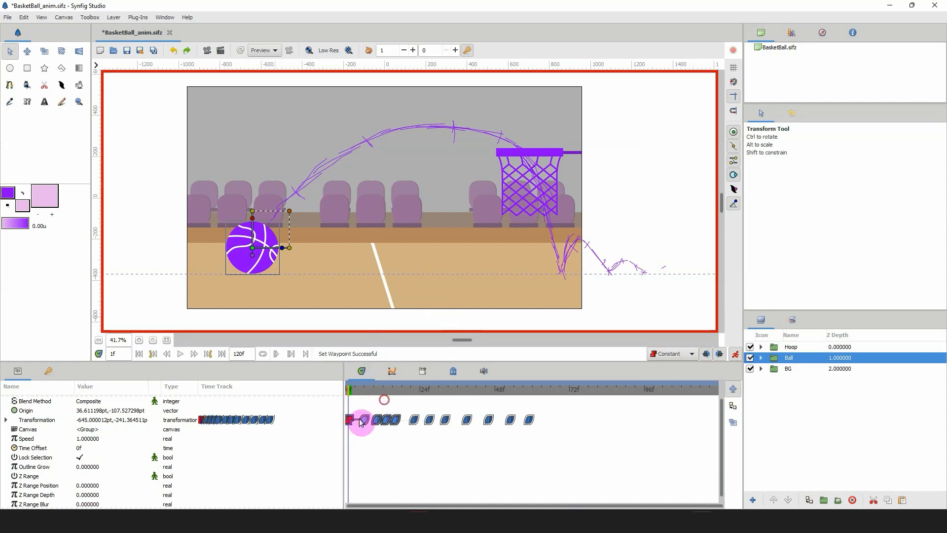
right_click(362, 422)
left_click(390, 398)
Play the animation from frame 0 several times to check the smoothed ball motion and spin
left_click_drag(349, 390, 326, 392)
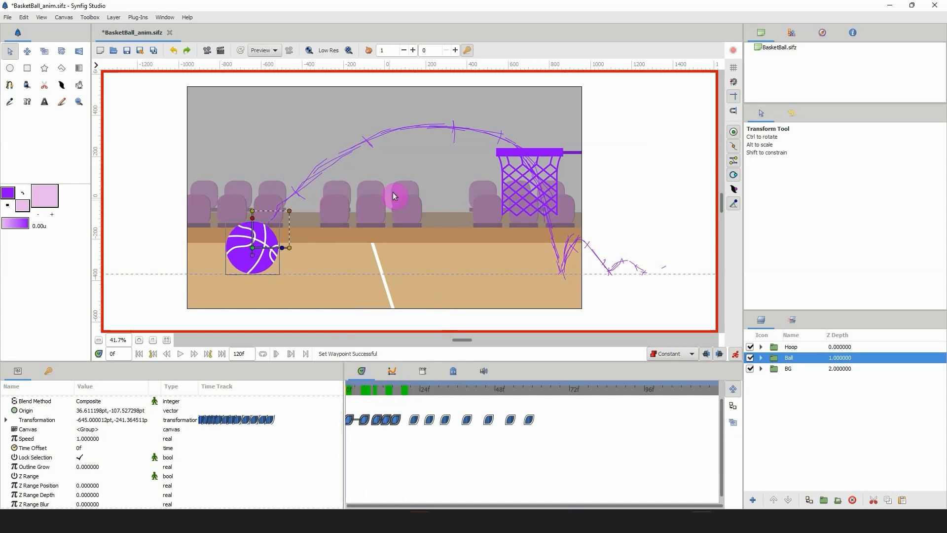
key("space")
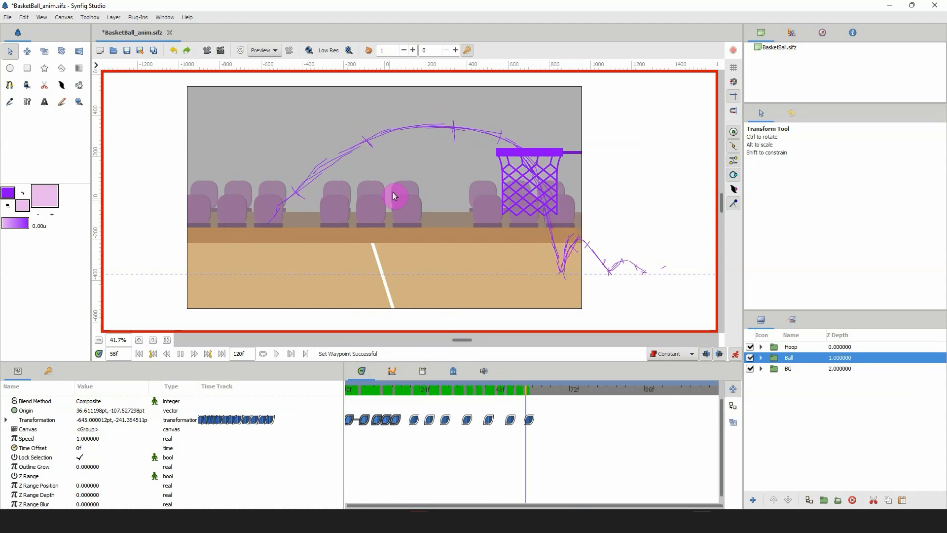
key("space")
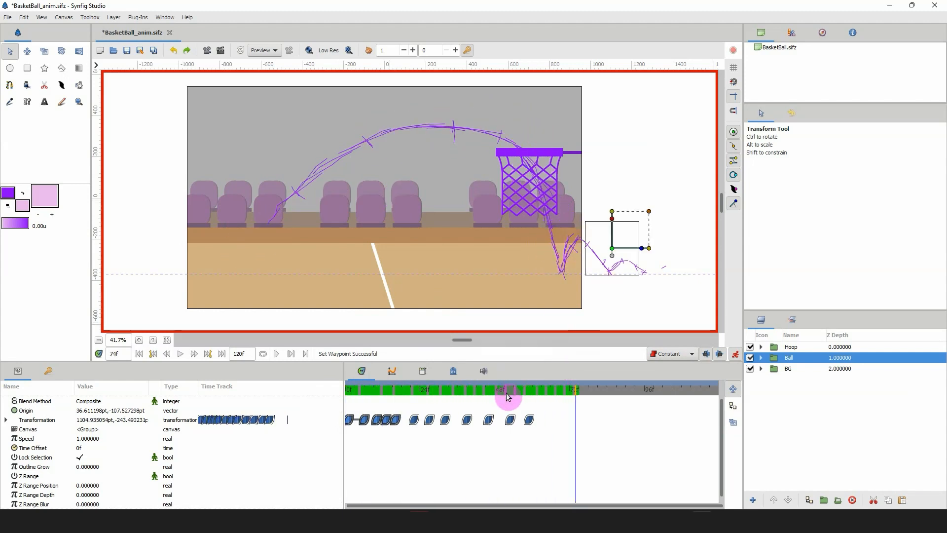
left_click_drag(507, 390, 341, 392)
key("space")
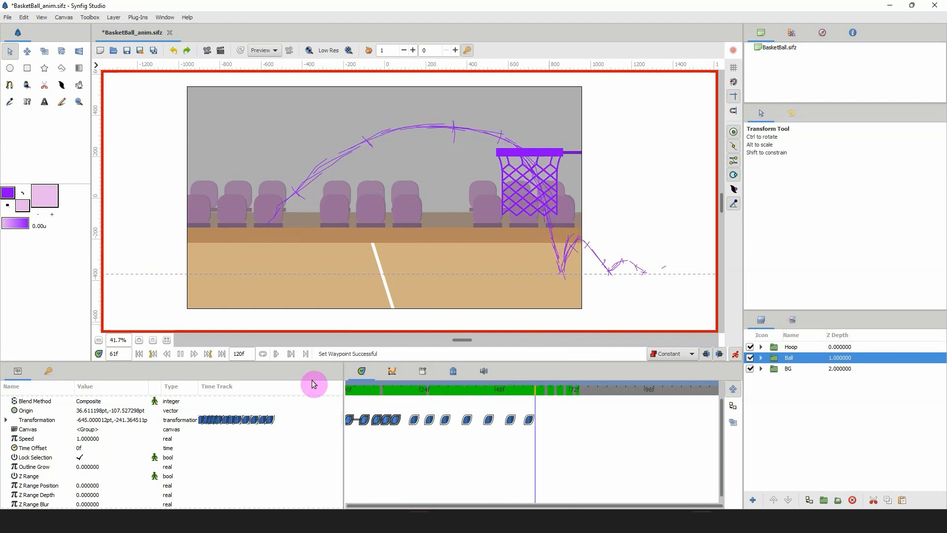
key("space")
left_click_drag(521, 397, 328, 383)
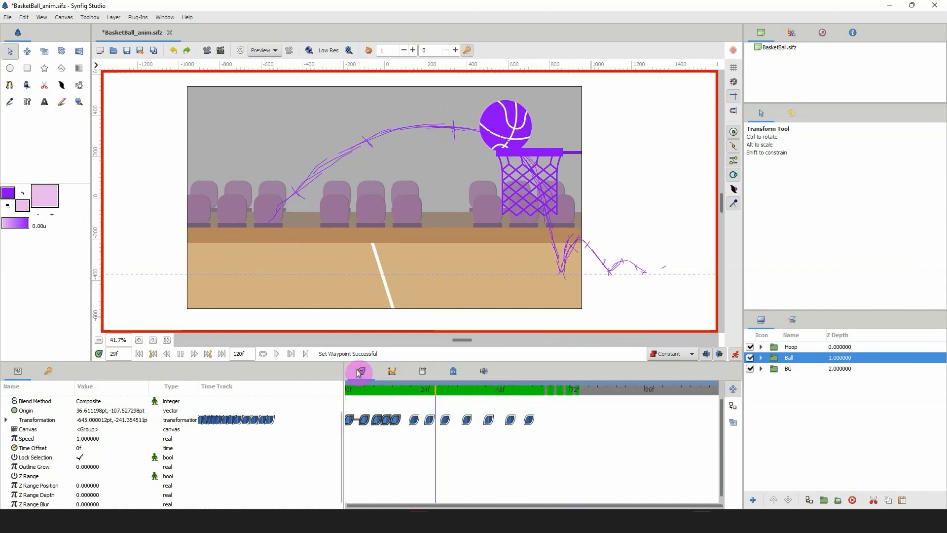
key("space")
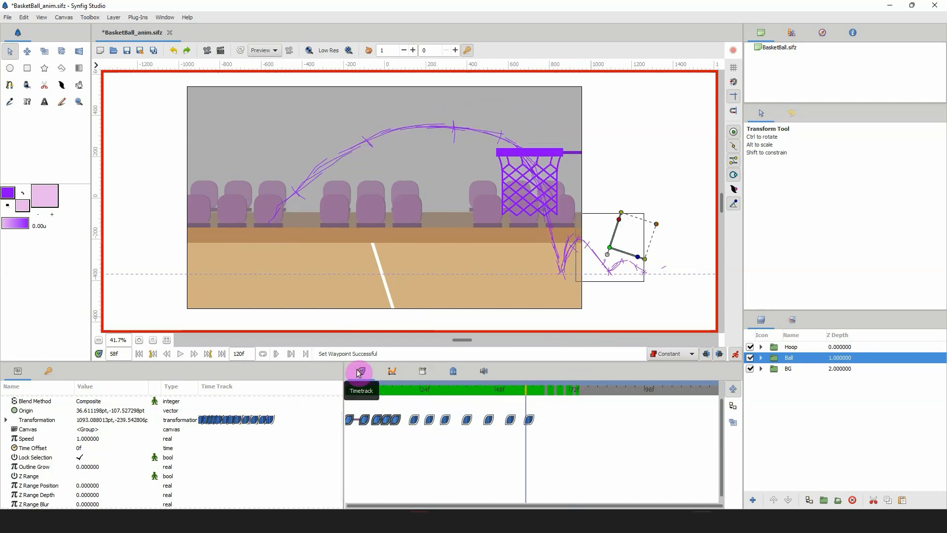
Clear the hand-drawn ball path from the canvas with the Sketch Tool
left_click_drag(508, 389, 399, 394)
left_click(61, 102)
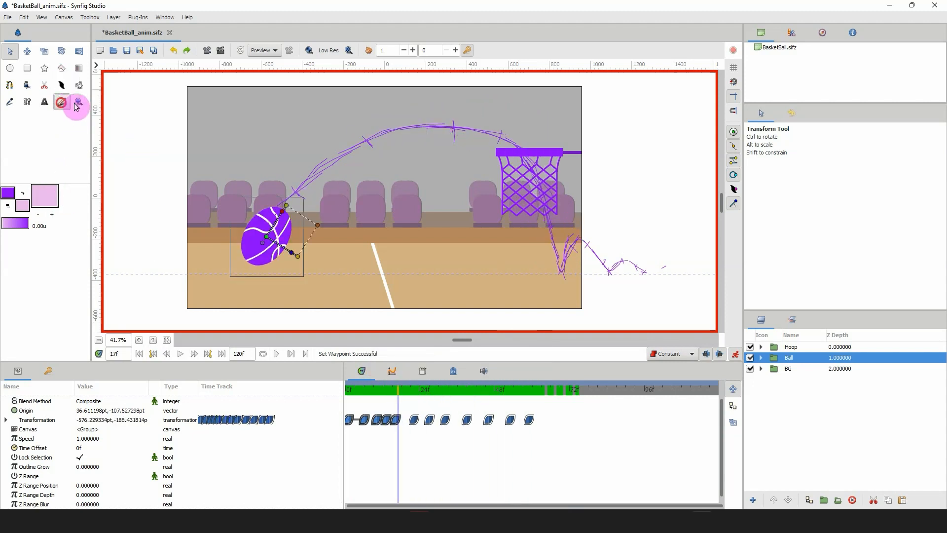
left_click(772, 299)
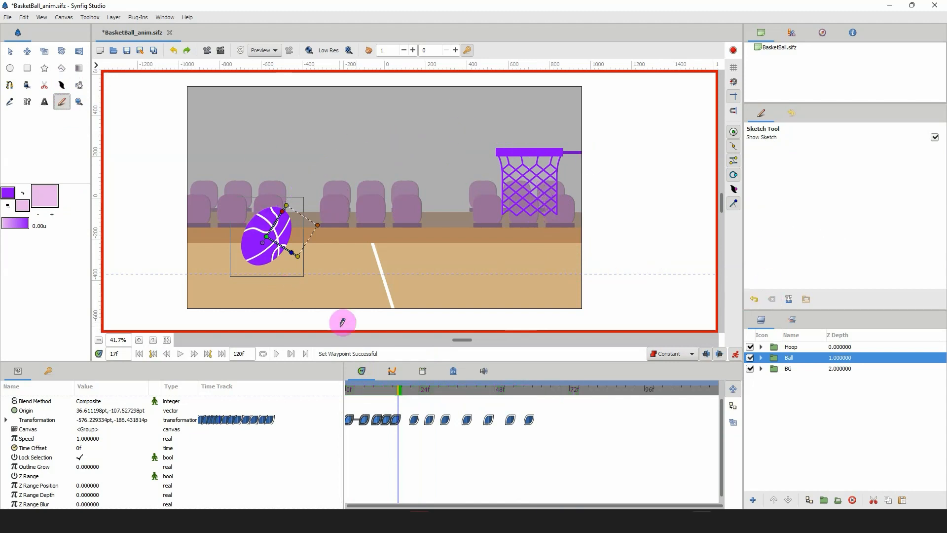
Save the animation and select the Hoop layer for transforming at frame 35
key("ctrl+s")
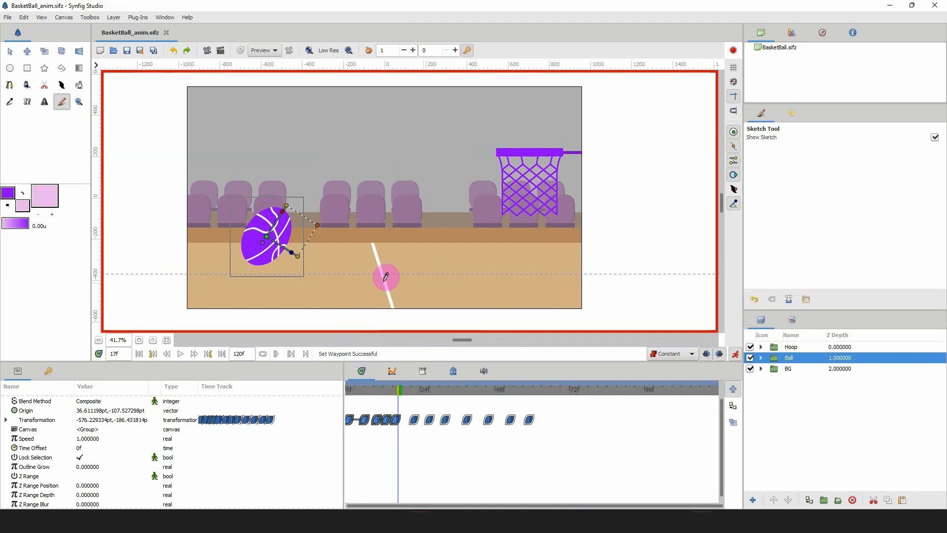
left_click_drag(400, 391, 455, 389)
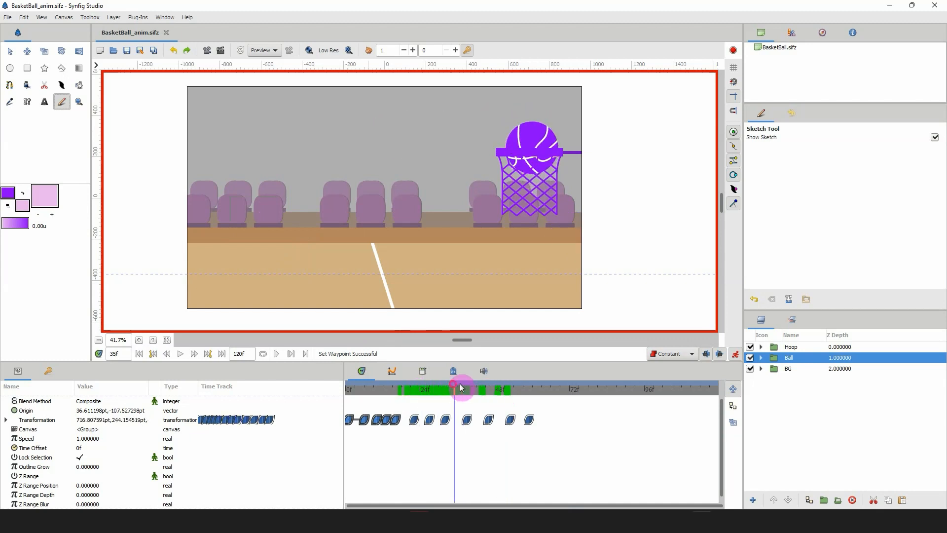
left_click(779, 348)
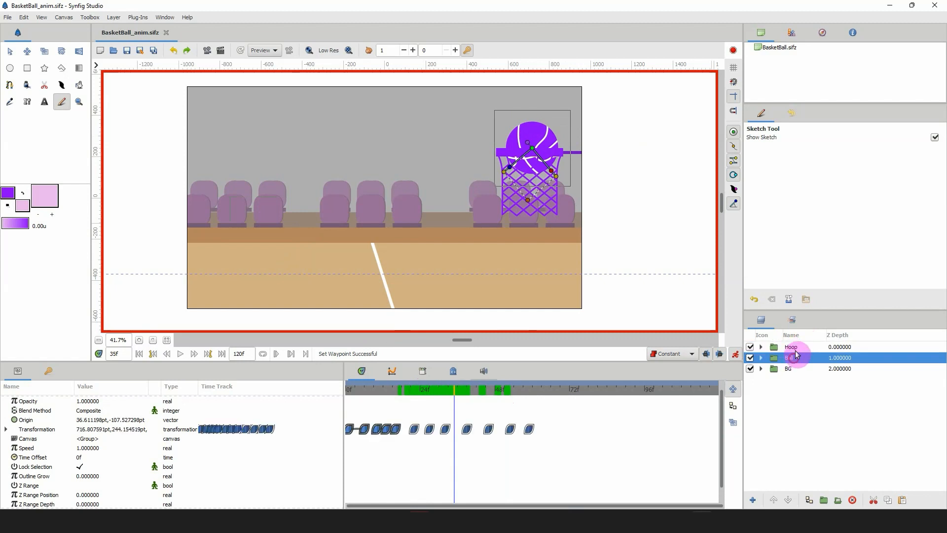
left_click(10, 51)
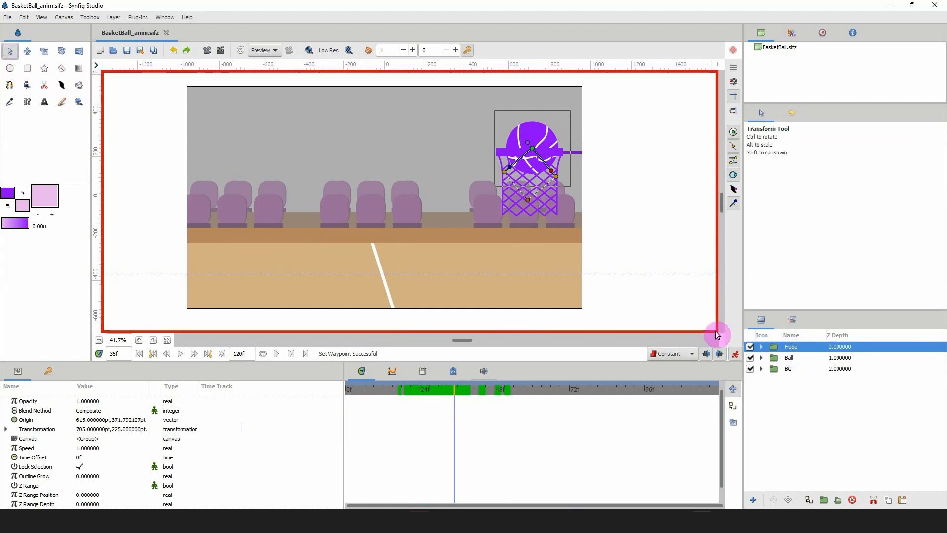
left_click(783, 360)
left_click(781, 348)
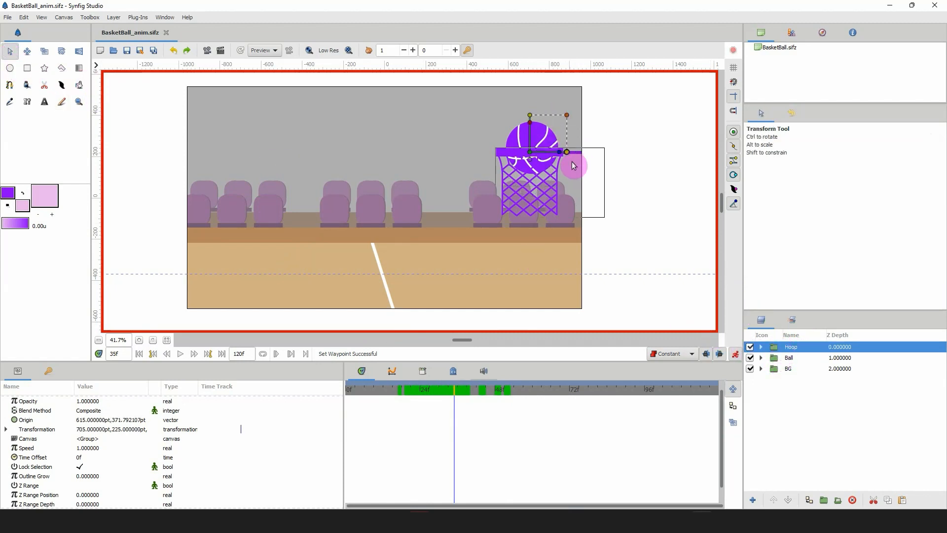
With animate editing mode temporarily off, move the Hoop layer's origin to the end of the rim nearest its support arm
left_click(734, 354)
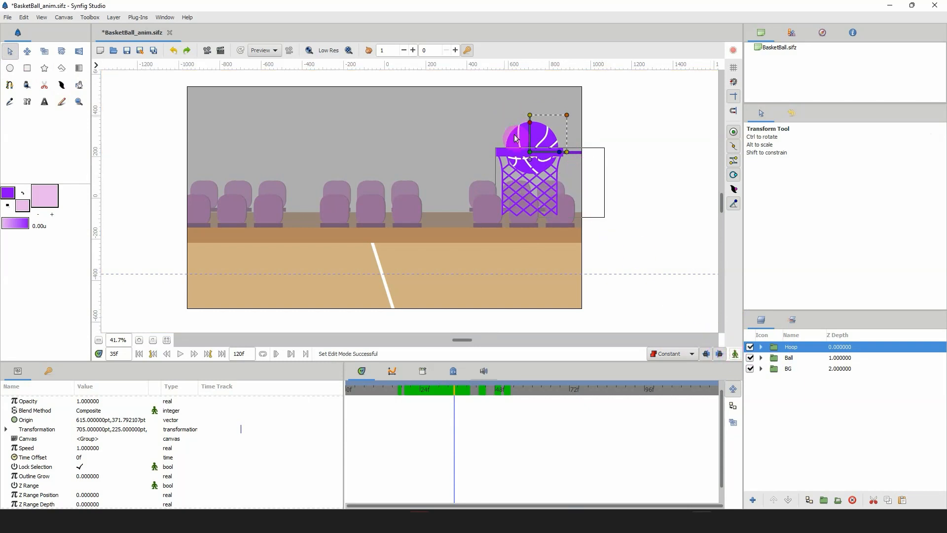
left_click_drag(531, 164, 558, 158)
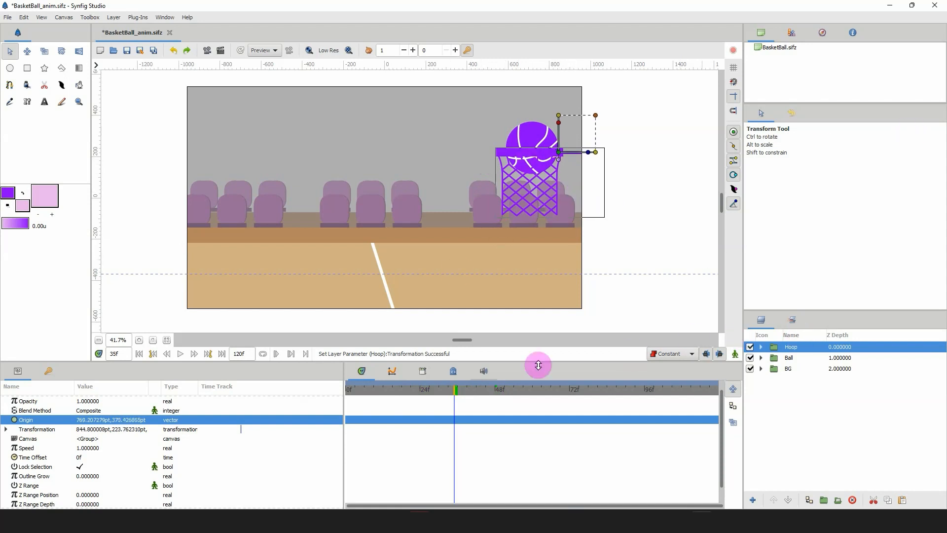
left_click(735, 356)
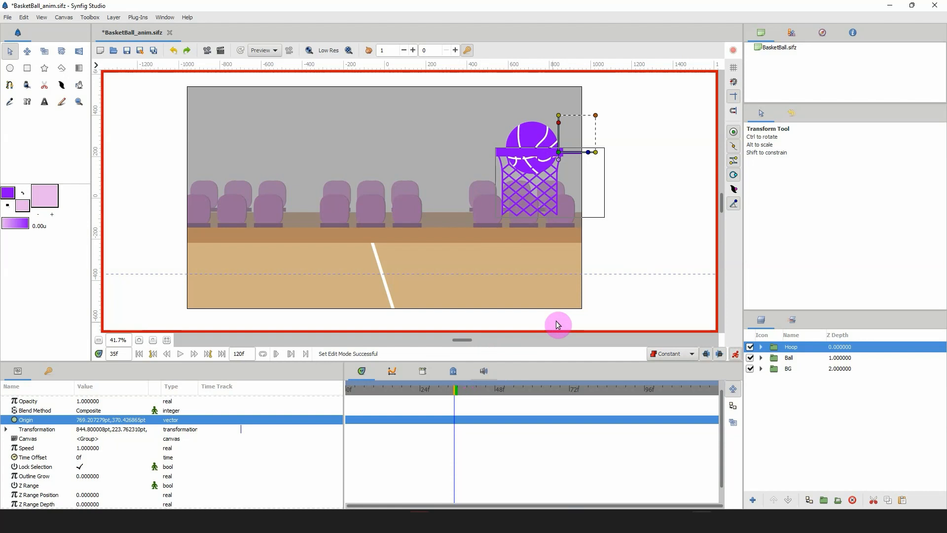
Record a Transformation waypoint for the Hoop at frame 35 in its unskewed rest pose
mouse_move(448, 390)
left_mouse_down()
mouse_move(412, 391)
mouse_move(454, 391)
left_mouse_up()
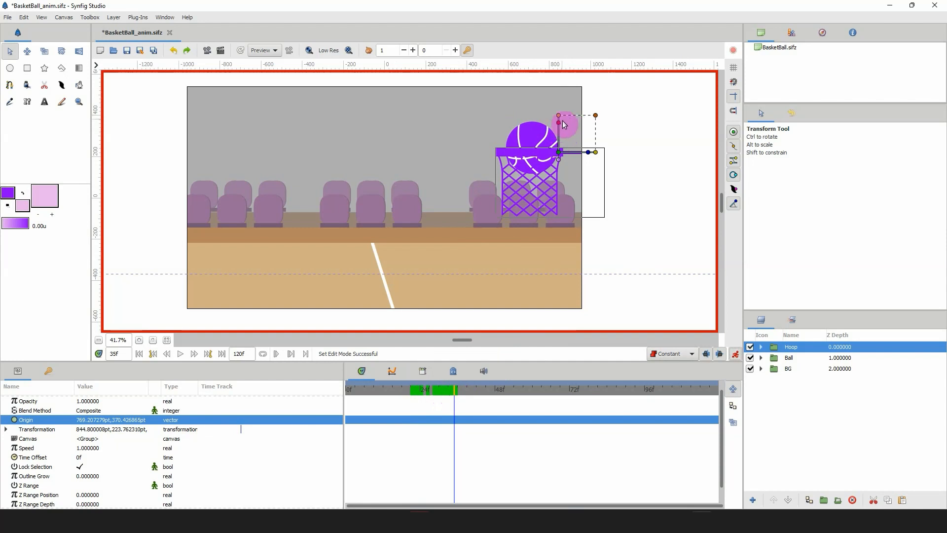
left_click_drag(559, 127, 565, 129)
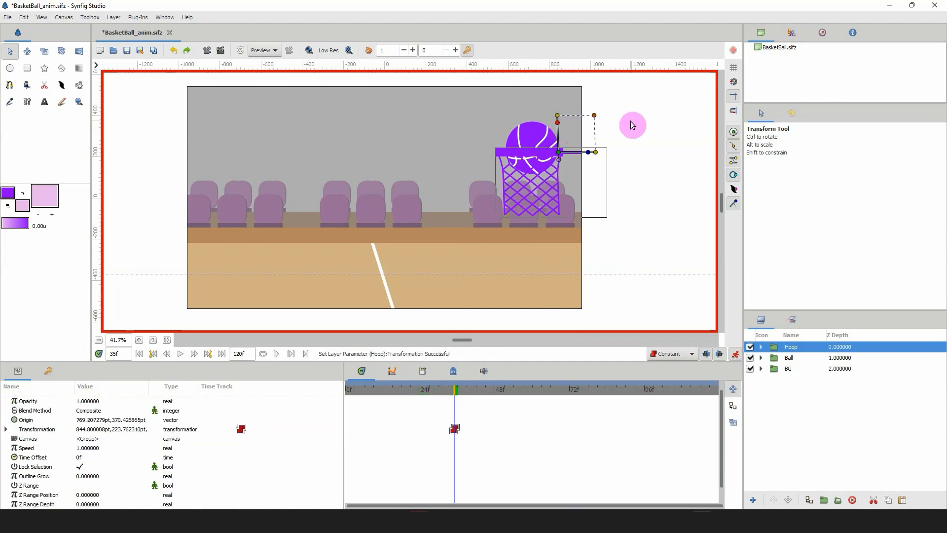
key("ctrl+z")
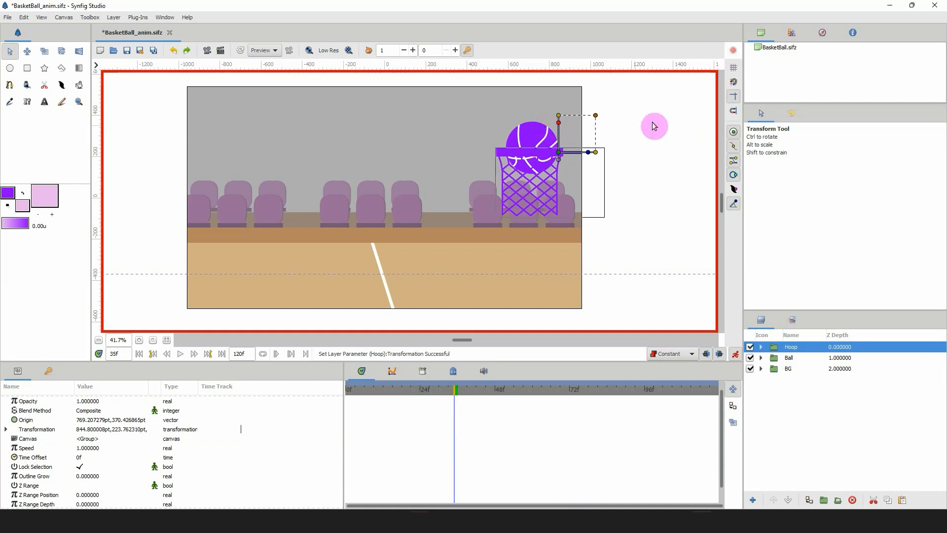
key("ctrl+r")
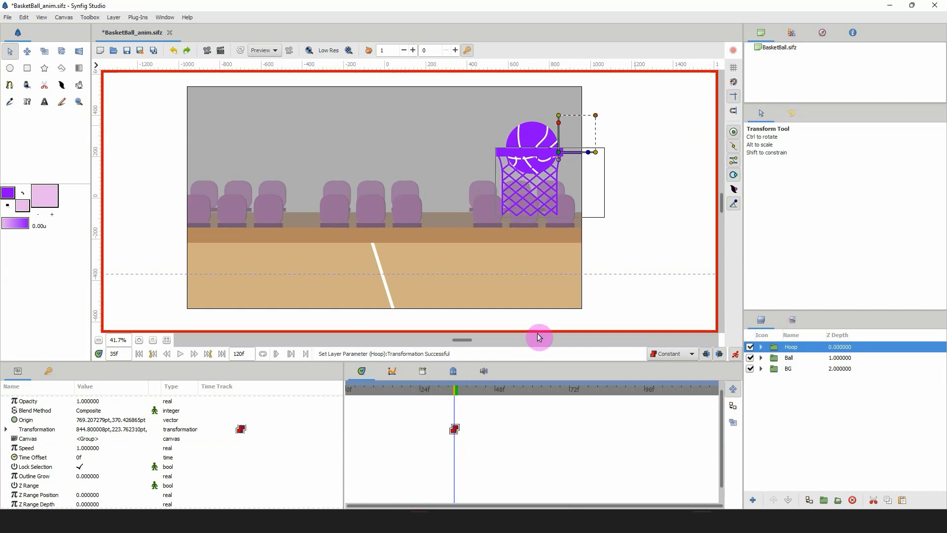
Move the Hoop's rest-pose Transformation waypoint from frame 35 to about frame 33
left_click(457, 392)
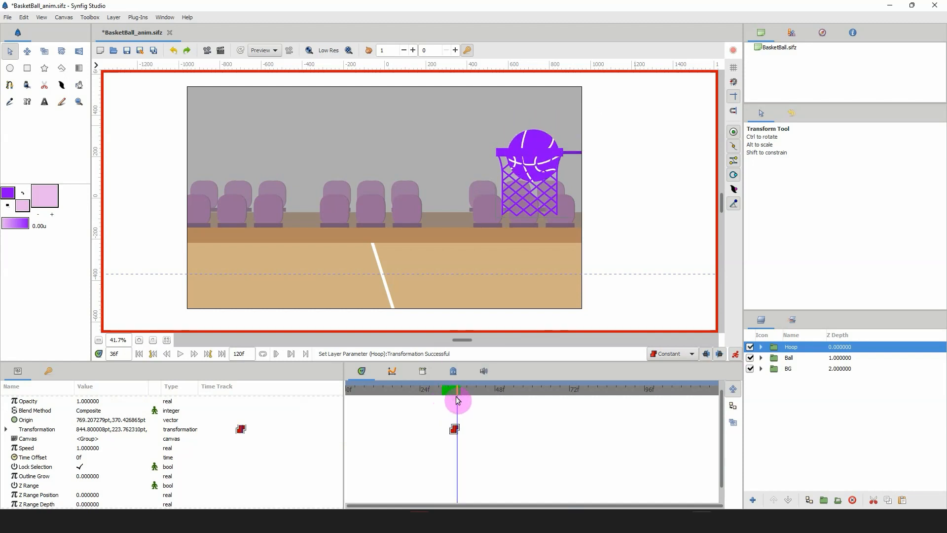
left_click(458, 433)
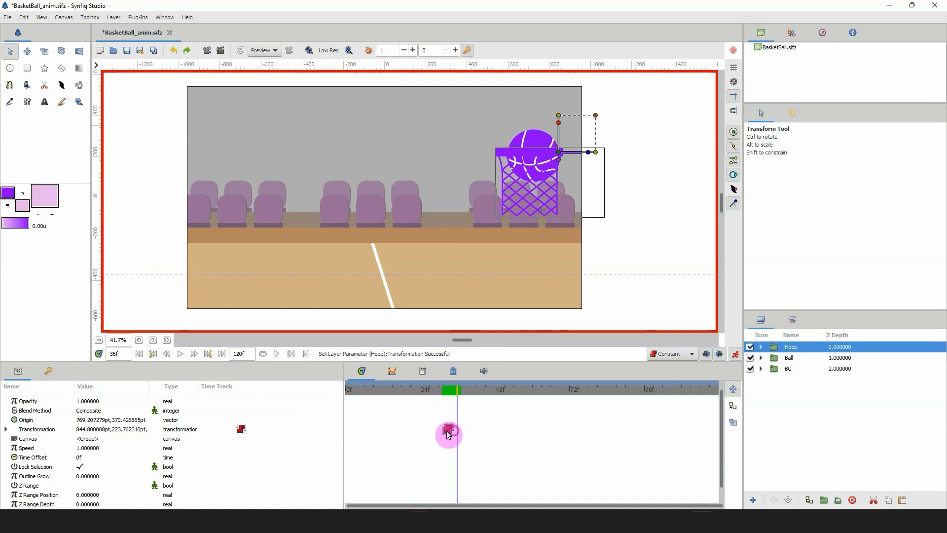
left_click_drag(447, 431, 448, 431)
At frame 36, skew the Hoop slightly so the bottom of the net swings to the right
left_click_drag(456, 394, 457, 397)
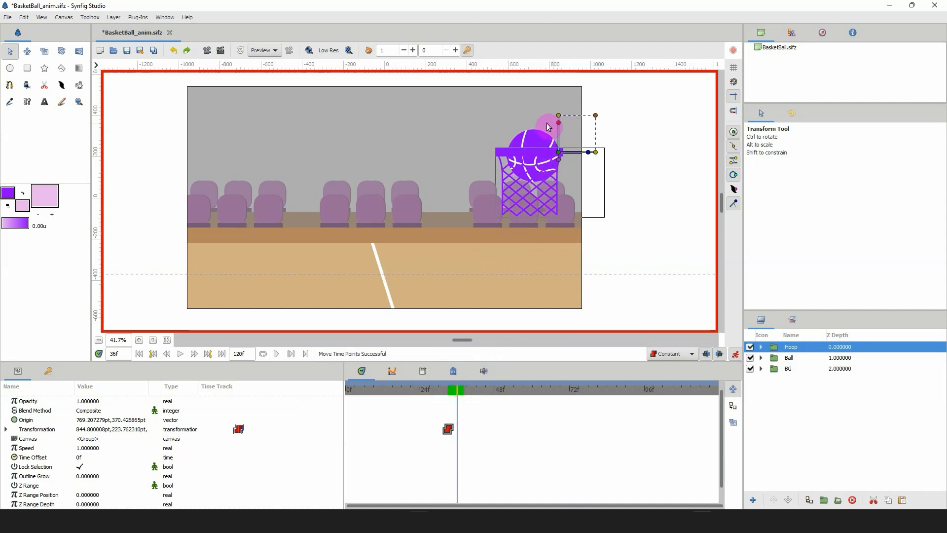
key("Right")
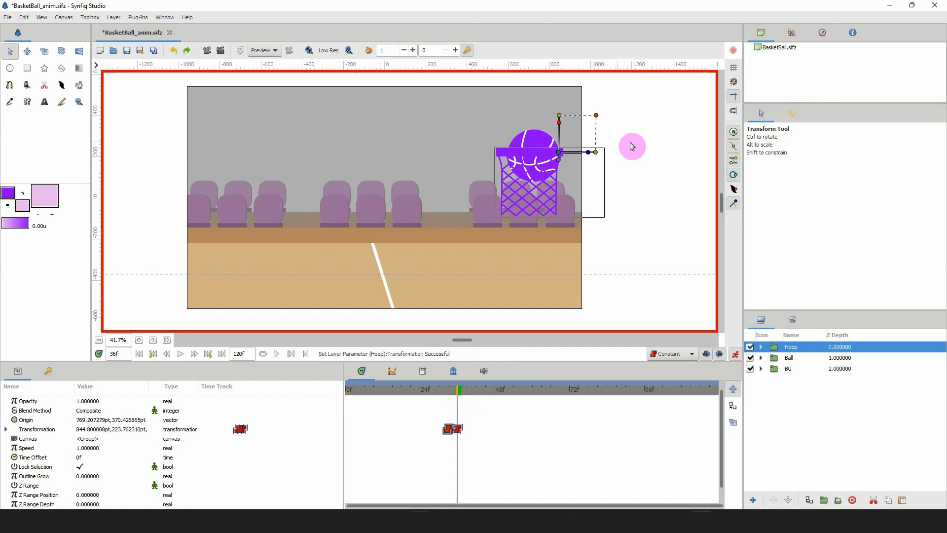
key("Left")
key("Left")
key("Left")
key("Left")
key("Left")
key("Left")
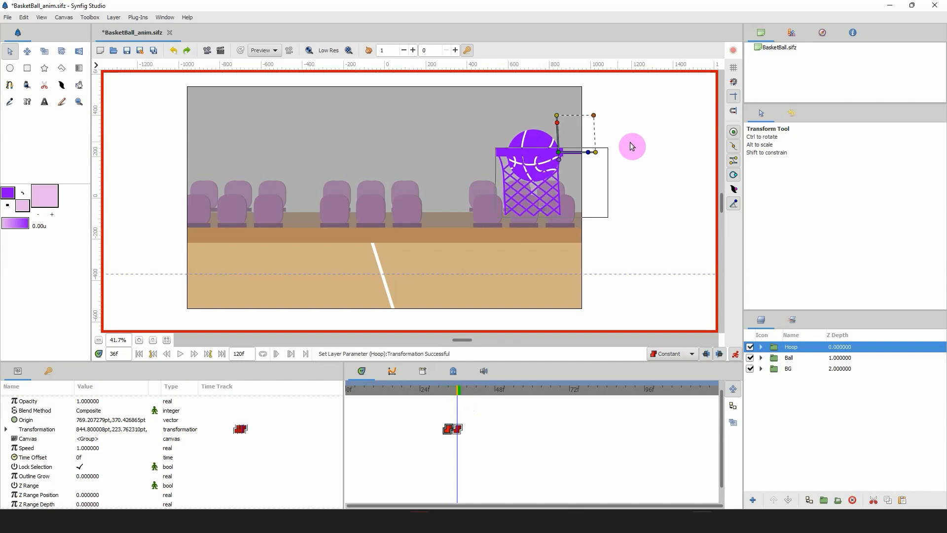
key("Left")
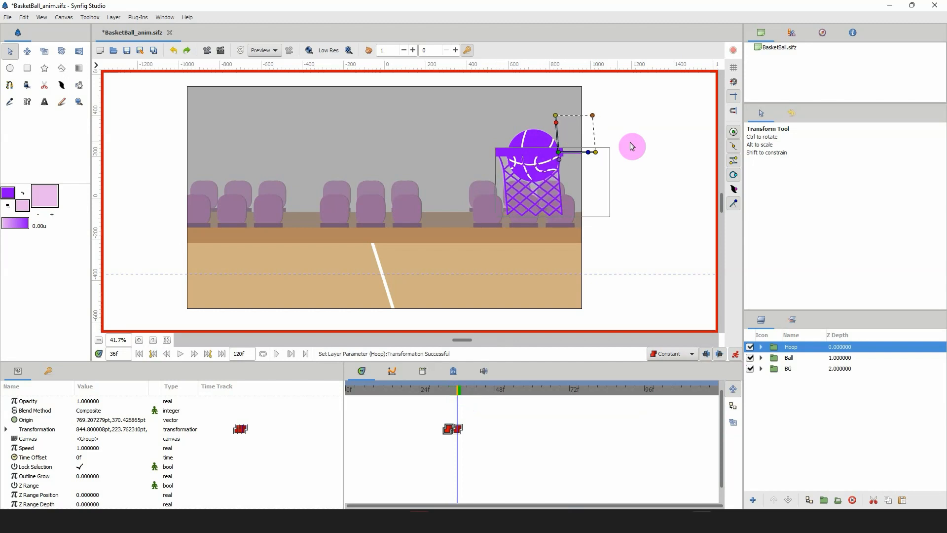
At frame 40, skew the Hoop strongly so the net swings farther right with the falling ball
mouse_move(457, 389)
left_mouse_down()
mouse_move(444, 391)
mouse_move(467, 405)
left_mouse_up()
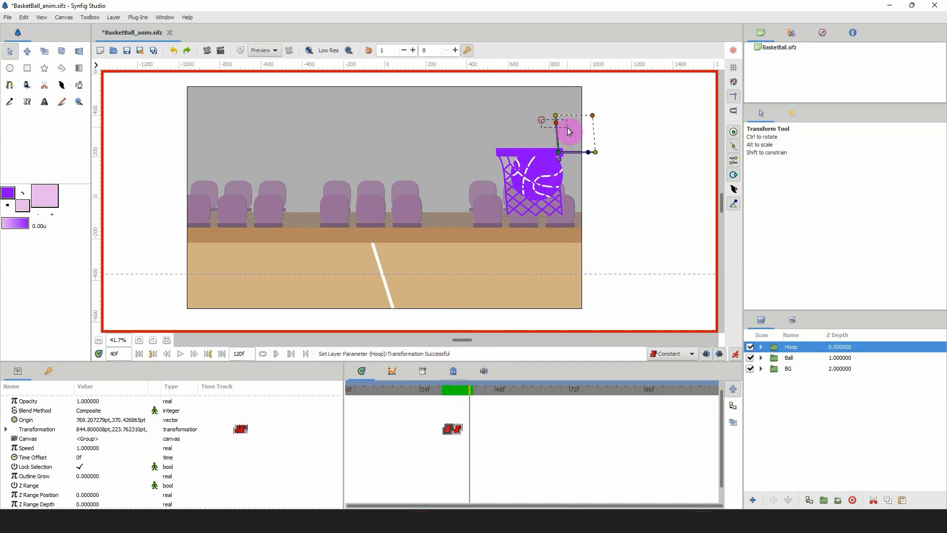
key("Right")
key("Right")
key("Right")
key("Right")
key("Right")
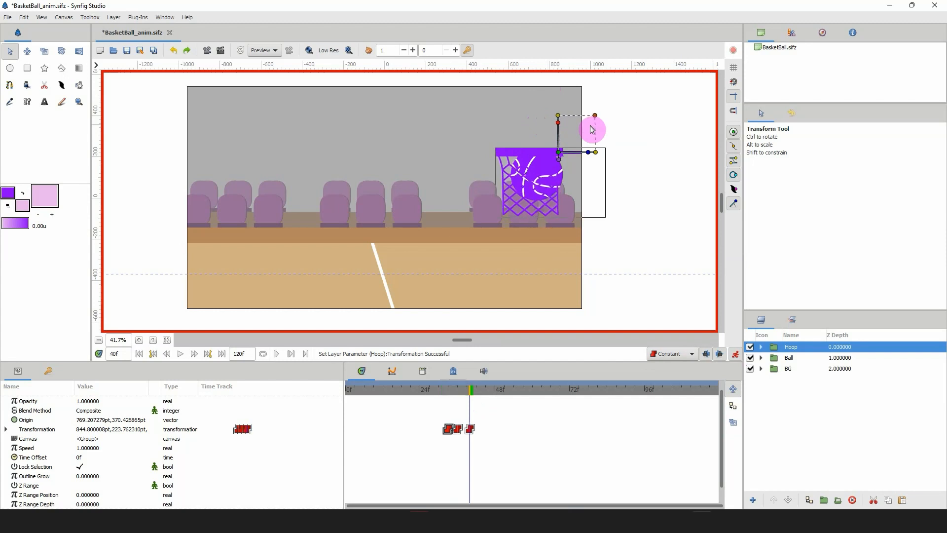
key("Left")
key("Left")
key("Left")
key("Left")
key("Left")
key("Left")
key("Left")
key("Left")
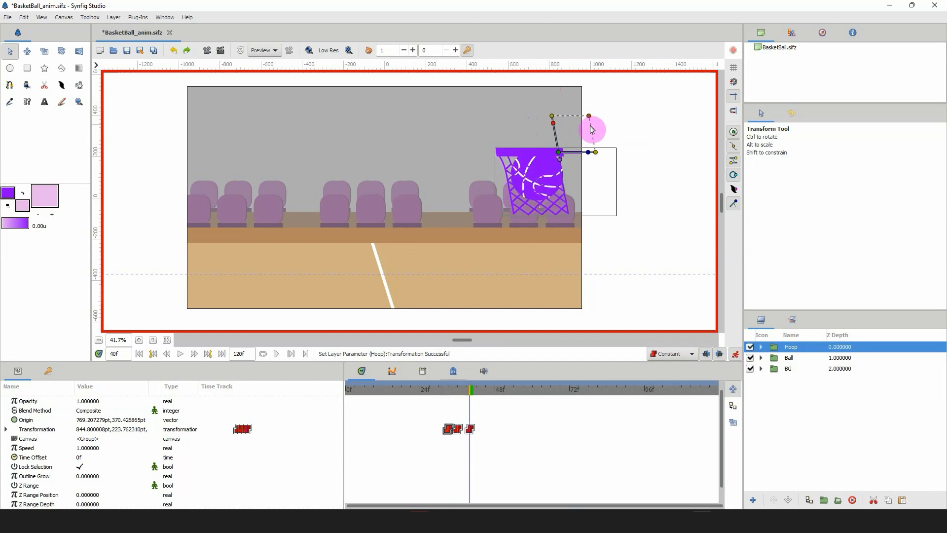
key("Left")
key("Left")
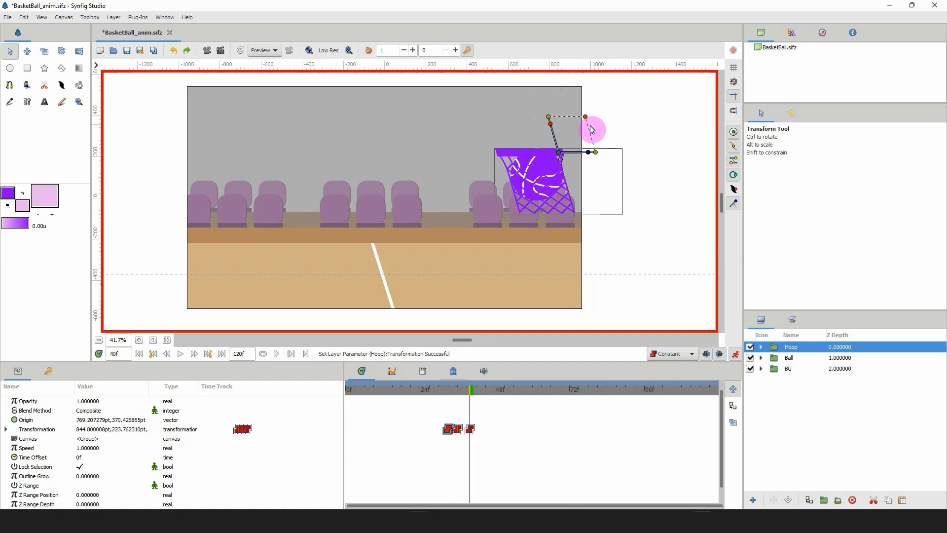
Shift the Hoop's strongly skewed Transformation waypoint from frame 40 to frame 39
mouse_move(471, 390)
left_mouse_down()
mouse_move(428, 393)
mouse_move(477, 408)
mouse_move(448, 398)
mouse_move(467, 406)
left_mouse_up()
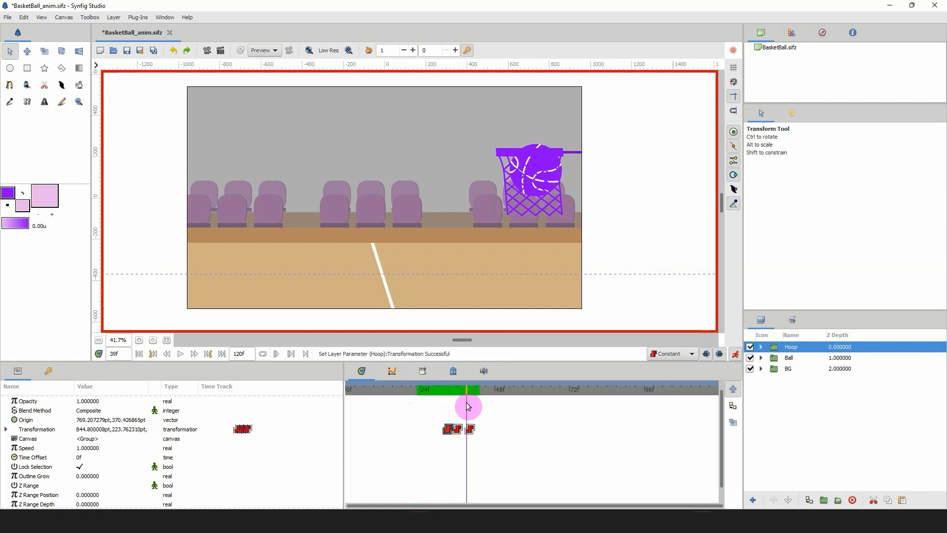
left_click_drag(457, 429, 461, 429)
left_click_drag(469, 385, 481, 414)
left_click(461, 430)
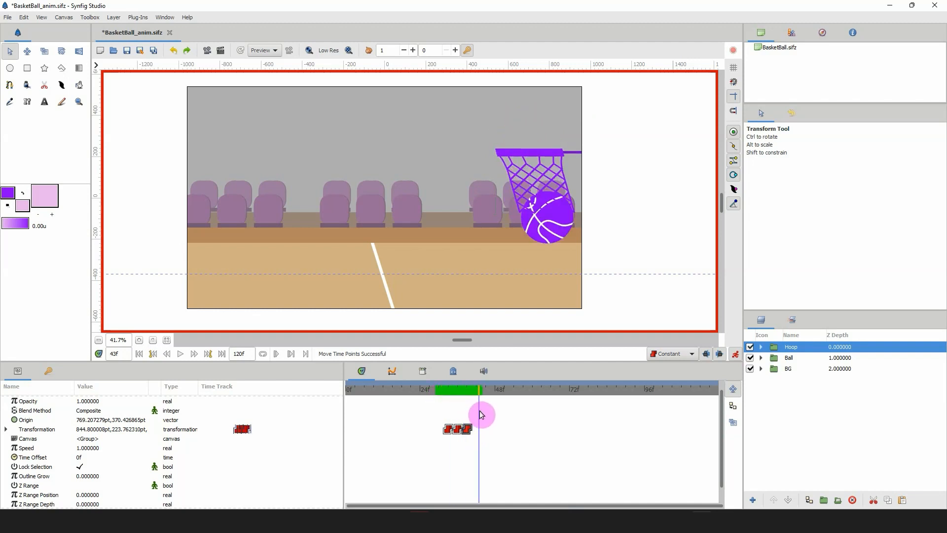
At frame 43, ease the Hoop's skew back very slightly to hold the net's swing
left_click_drag(481, 410, 479, 410)
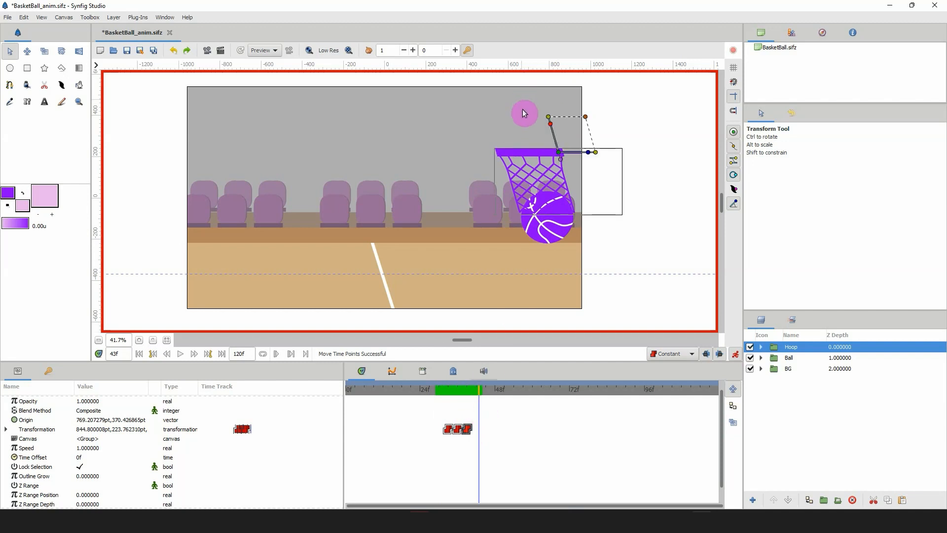
left_click(539, 125)
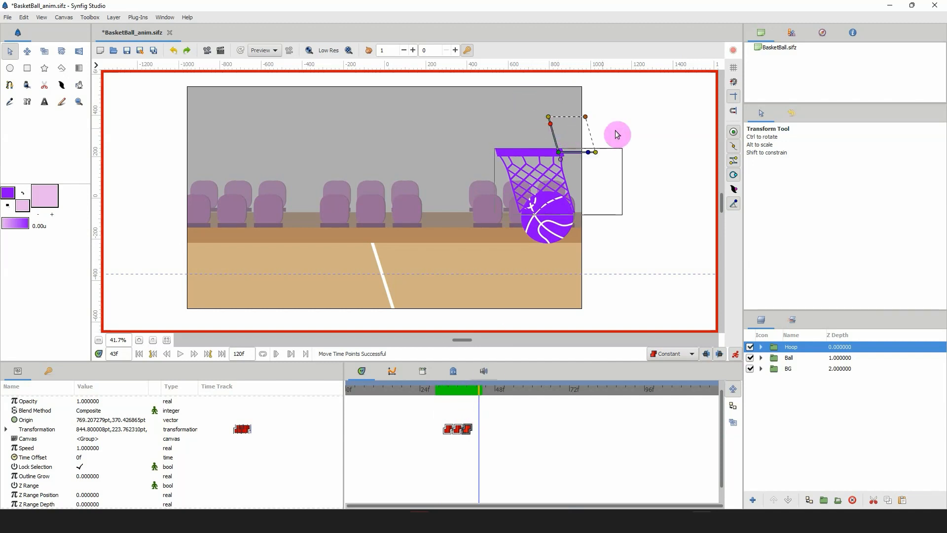
key("Right")
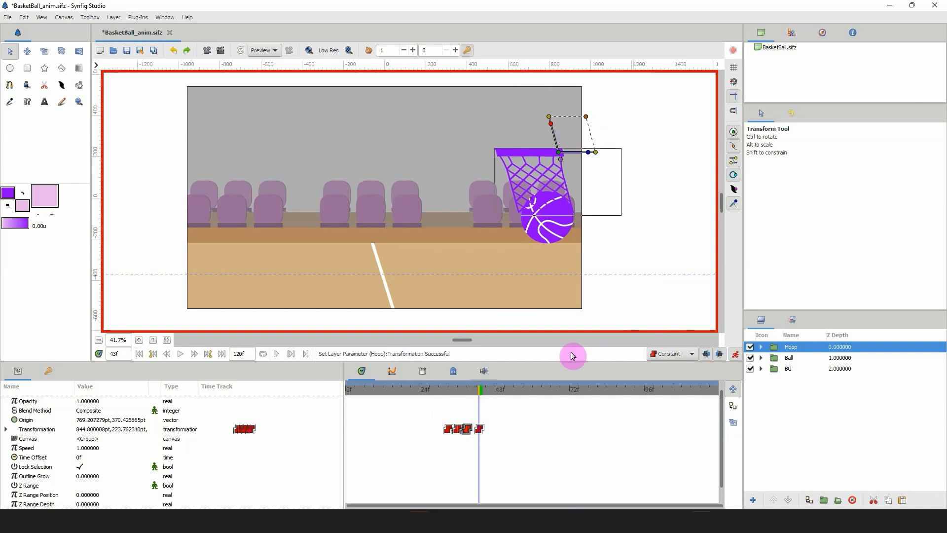
At frame 46, skew the Hoop back past its rest pose so the net overshoots slightly to the left
left_click(482, 390)
left_click_drag(481, 392, 488, 392)
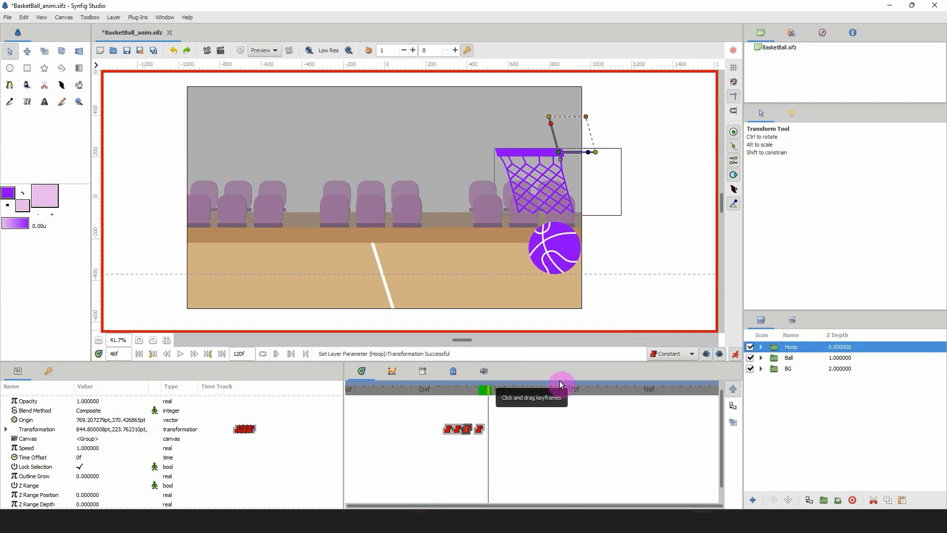
key("Left")
key("Right")
key("Right")
key("Right")
key("Right")
key("Right")
key("Right")
key("Right")
key("Right")
key("Right")
key("Right")
key("Right")
key("Right")
key("Right")
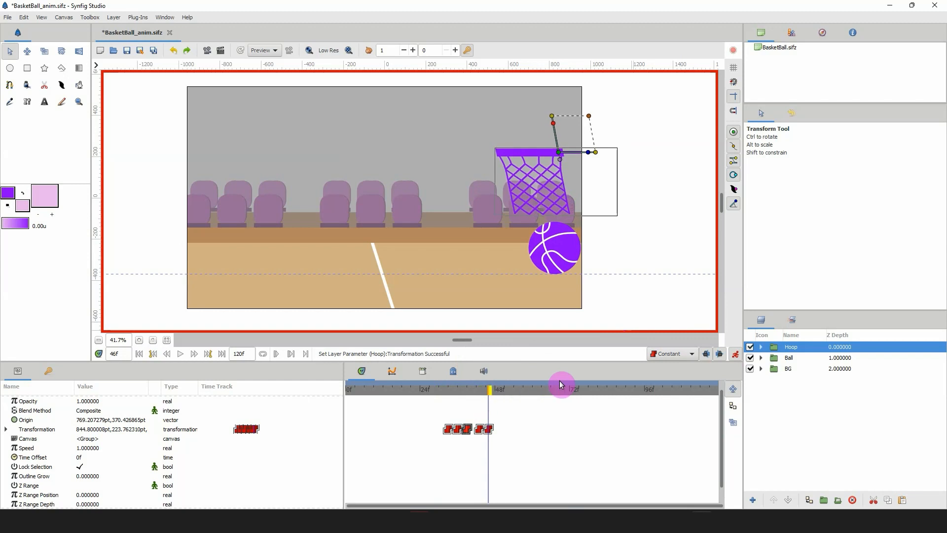
key("Right")
key("Right")
key("Right")
key("Right")
key("Right")
key("Right")
key("Right")
key("Right")
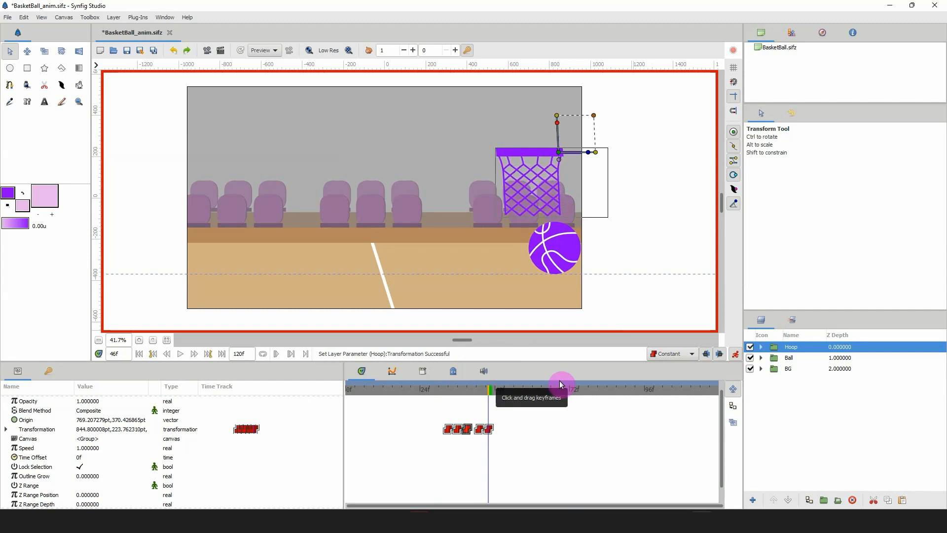
key("Right")
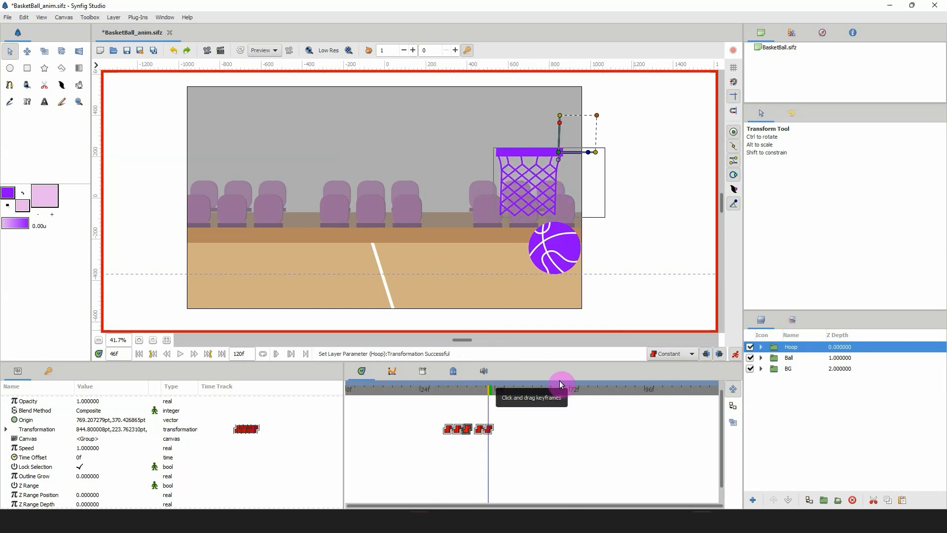
At frame 49, skew the Hoop so the net settles just to the right of its rest pose
left_click(475, 393)
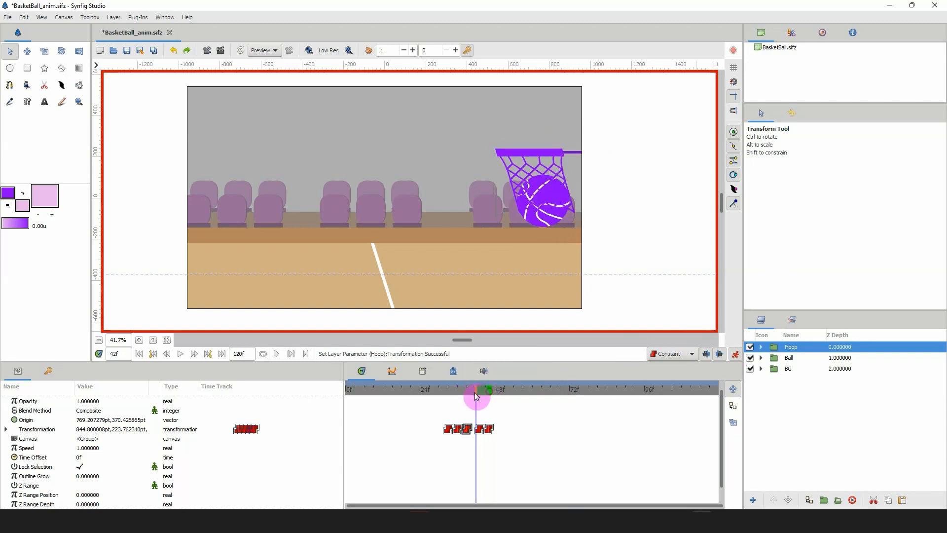
left_click_drag(475, 392, 498, 395)
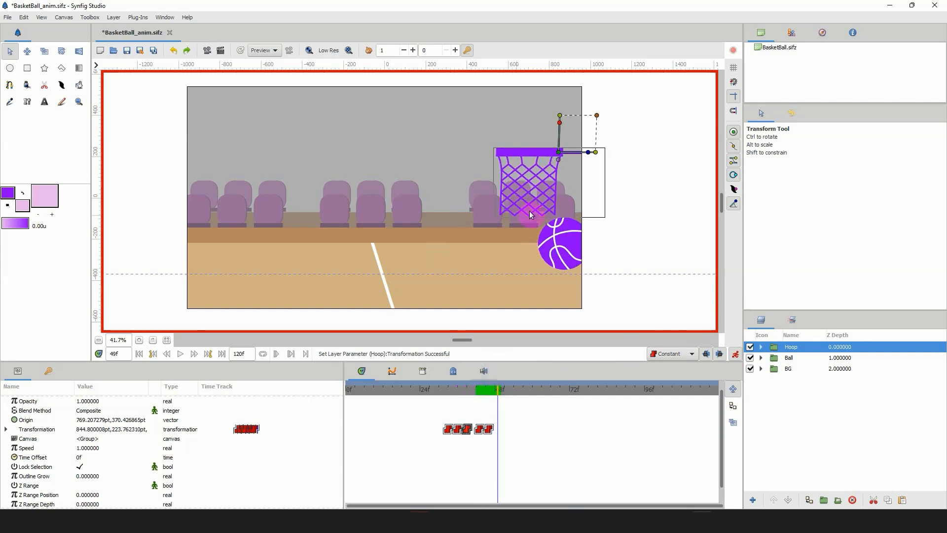
key("Right")
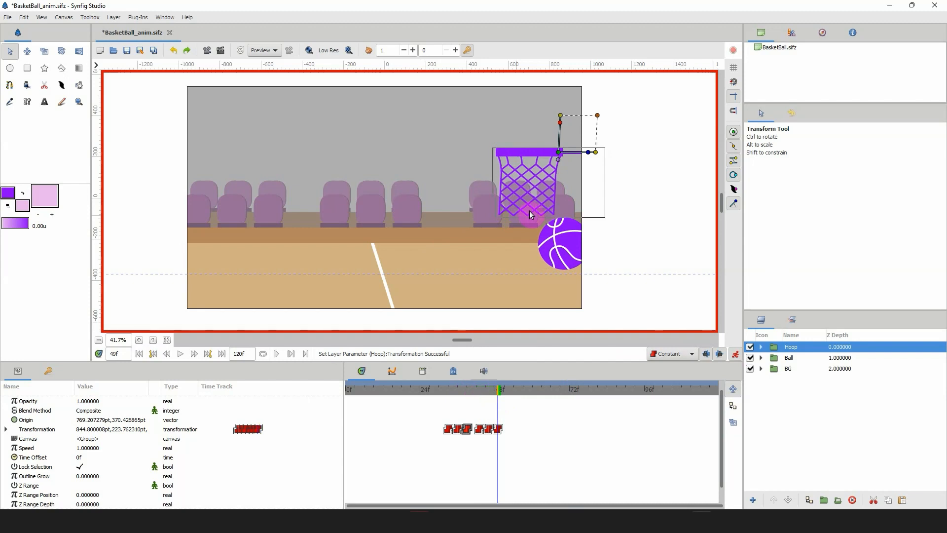
key("Left")
key("Left")
key("Left")
key("Left")
key("Left")
key("Left")
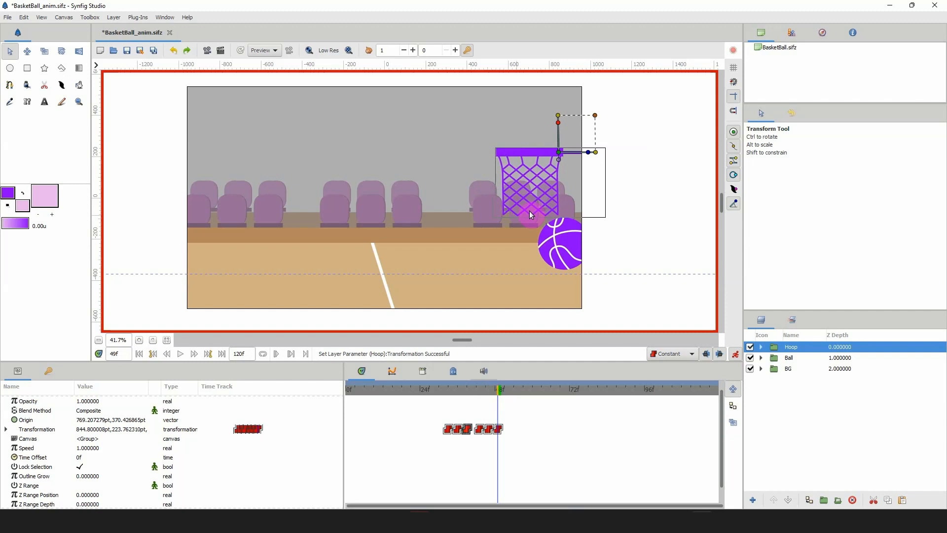
Fine-tune the Hoop's skew at frame 49 so the net leans a little further to the right
key("Left")
key("Left")
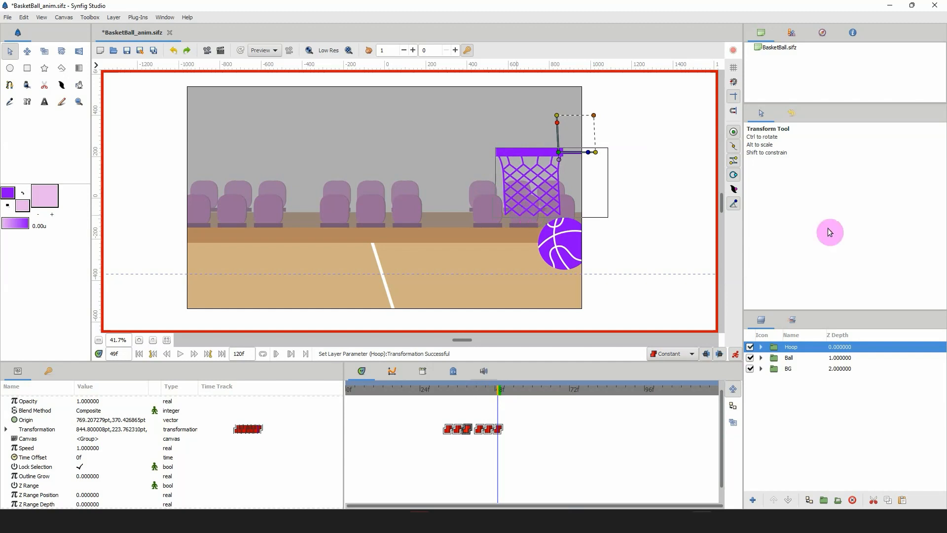
mouse_move(497, 391)
left_mouse_down()
mouse_move(506, 397)
mouse_move(497, 395)
left_mouse_up()
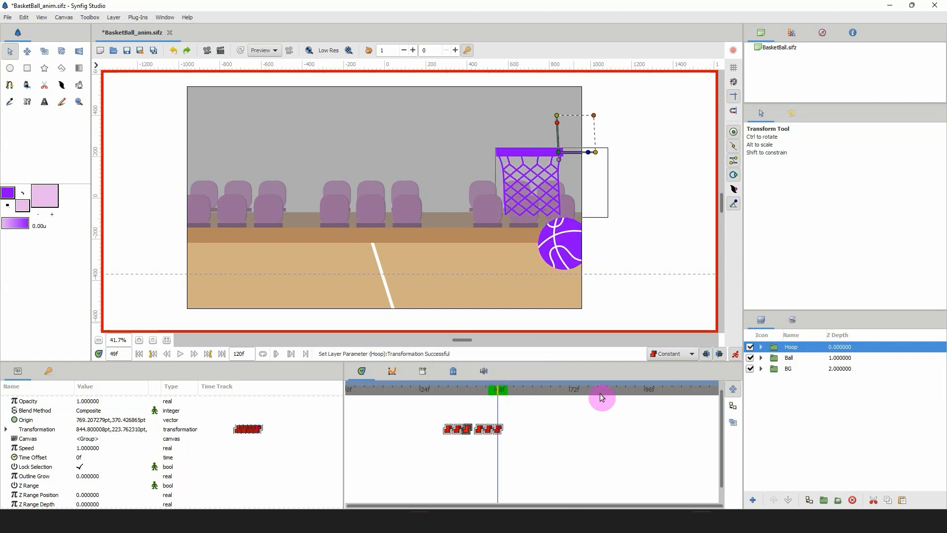
key("Right")
key("Left")
key("Left")
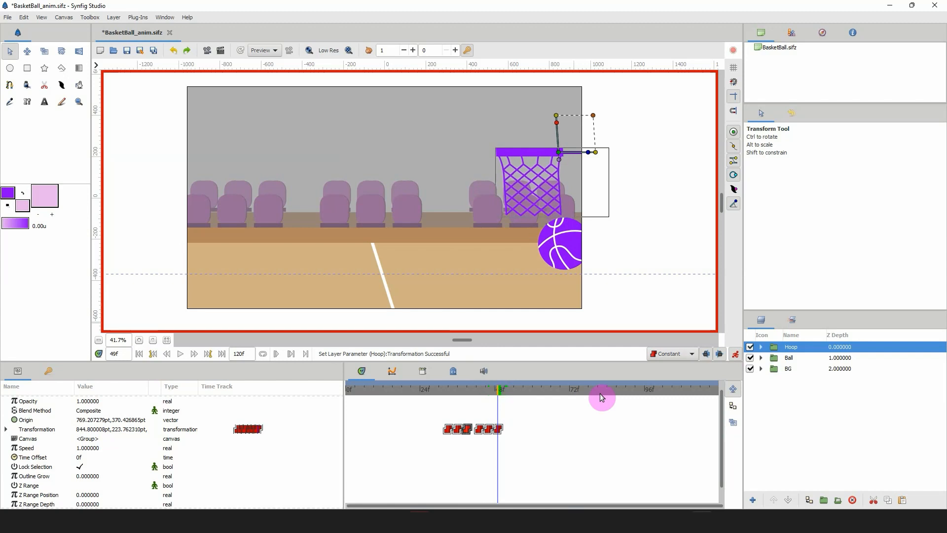
Copy the Hoop's first, rest-pose Transformation waypoint to frame 52 and preview the net's swing
mouse_move(499, 392)
left_mouse_down()
mouse_move(508, 393)
mouse_move(447, 393)
mouse_move(508, 398)
left_mouse_up()
left_click(734, 405)
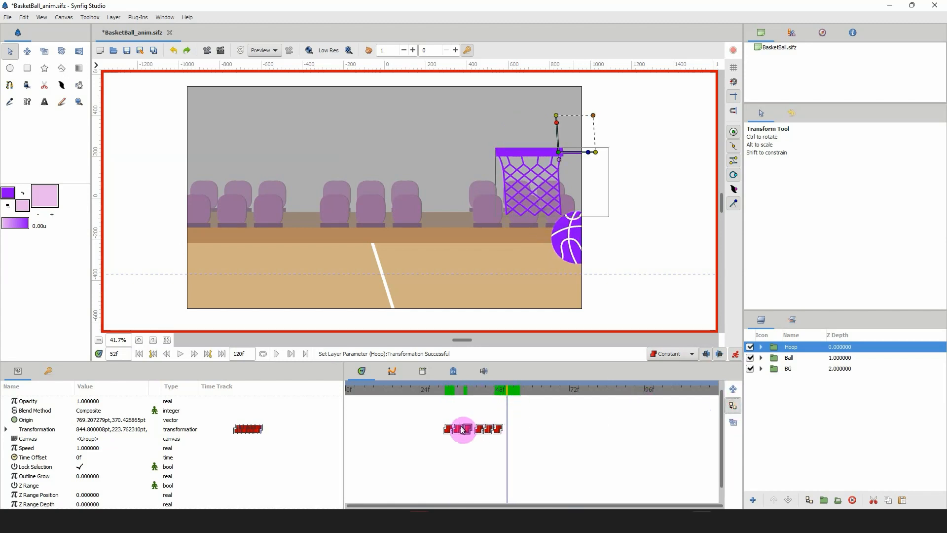
left_click_drag(450, 434, 508, 429)
left_click(733, 391)
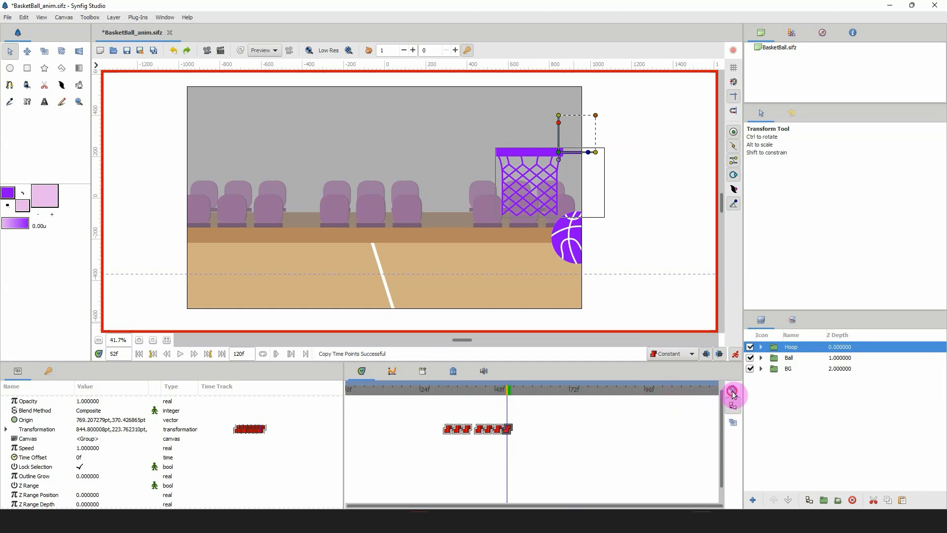
left_click_drag(490, 390, 418, 392)
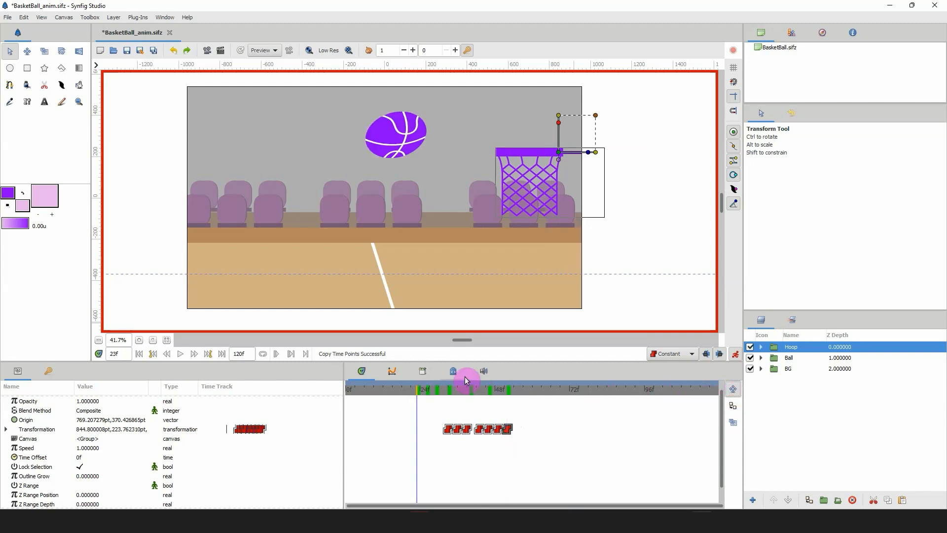
key("space")
key("space")
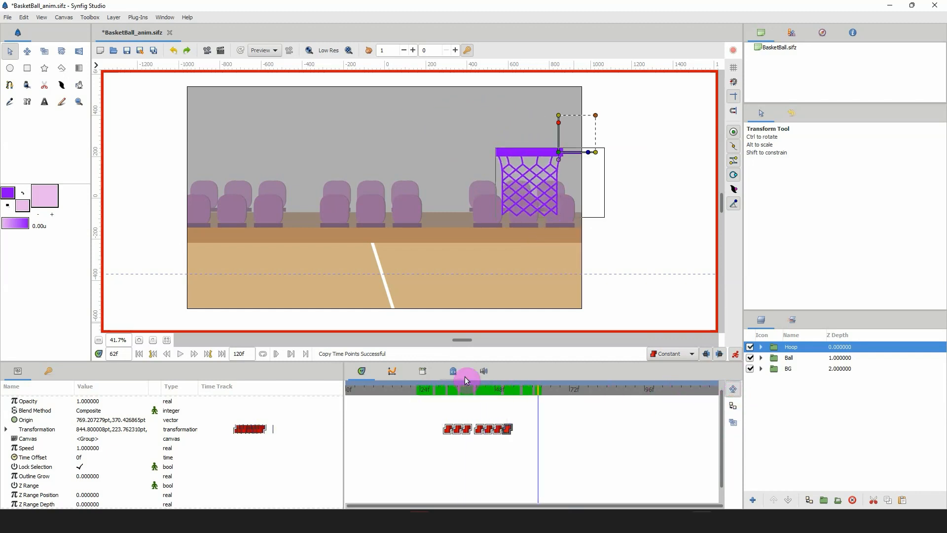
Set all seven of the Hoop's Transformation waypoints to Ease In/Out interpolation
right_click(508, 433)
left_click(525, 468)
right_click(499, 429)
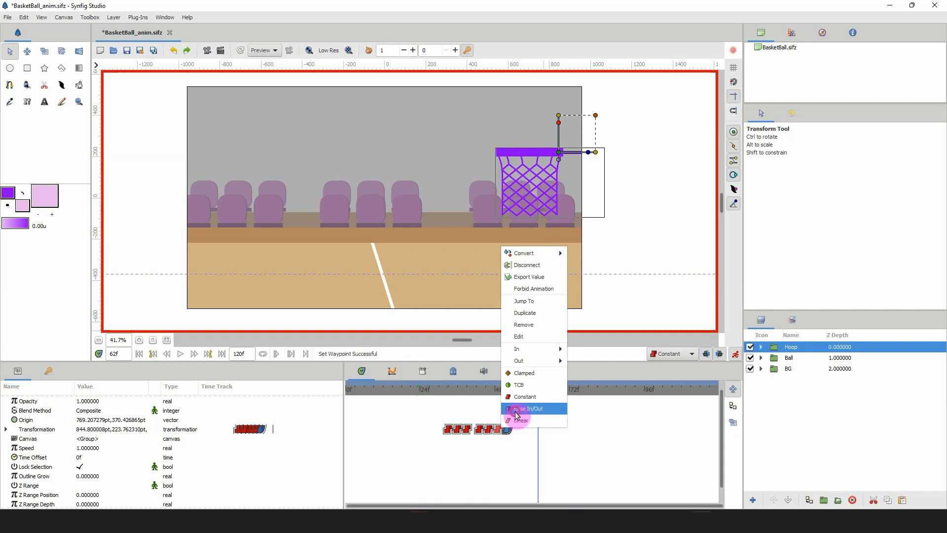
left_click(514, 410)
right_click(489, 430)
left_click(504, 410)
right_click(479, 429)
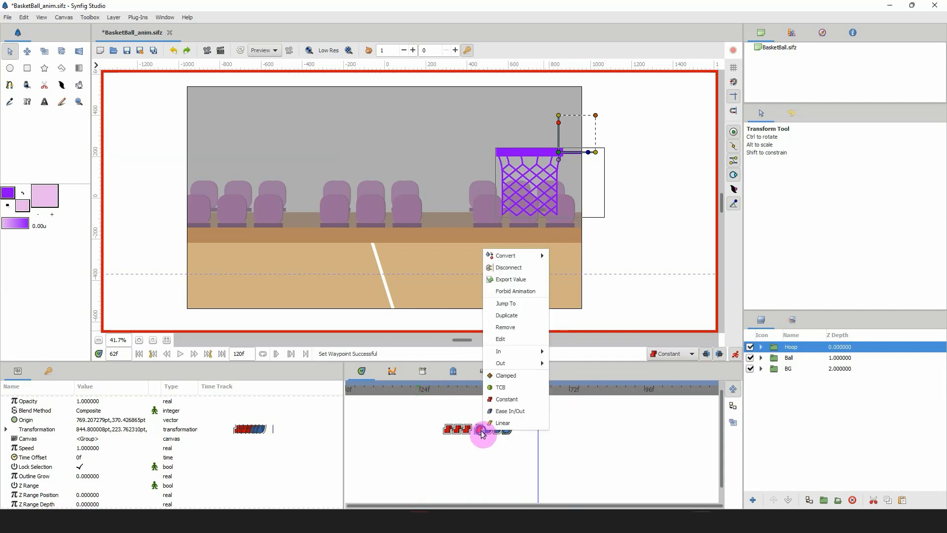
left_click(498, 410)
right_click(470, 428)
left_click(496, 410)
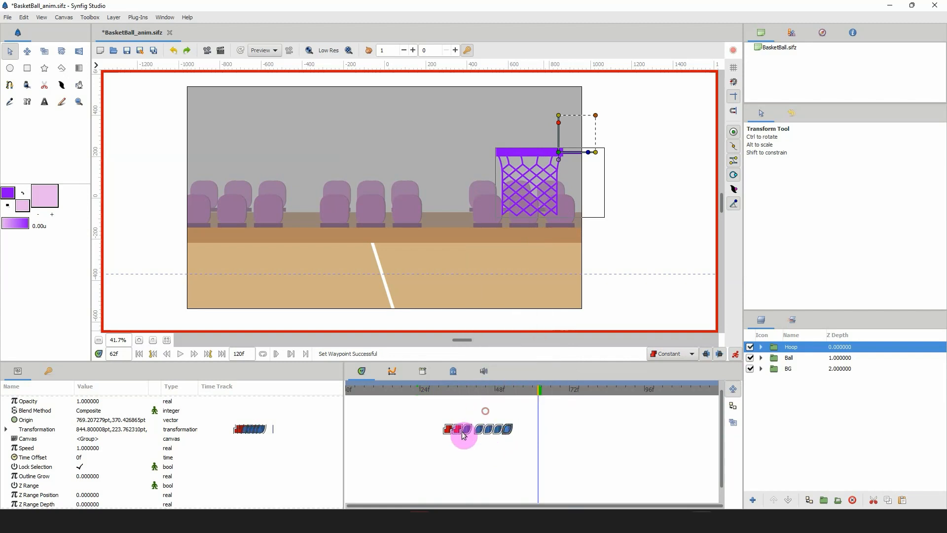
right_click(459, 430)
left_click(485, 409)
right_click(450, 430)
left_click(477, 409)
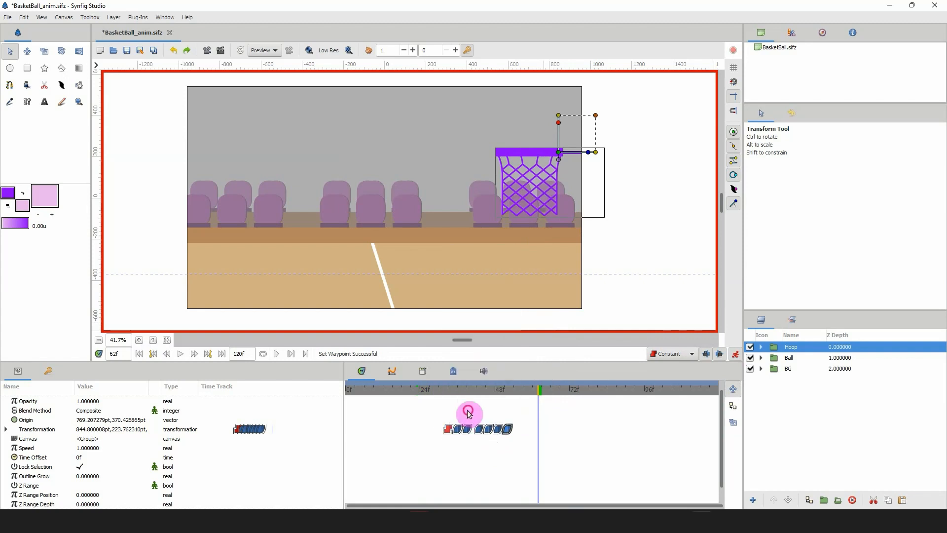
Play back the net's swing and shift all the Hoop's Transformation waypoints two frames later, starting at frame 35
left_click(414, 390)
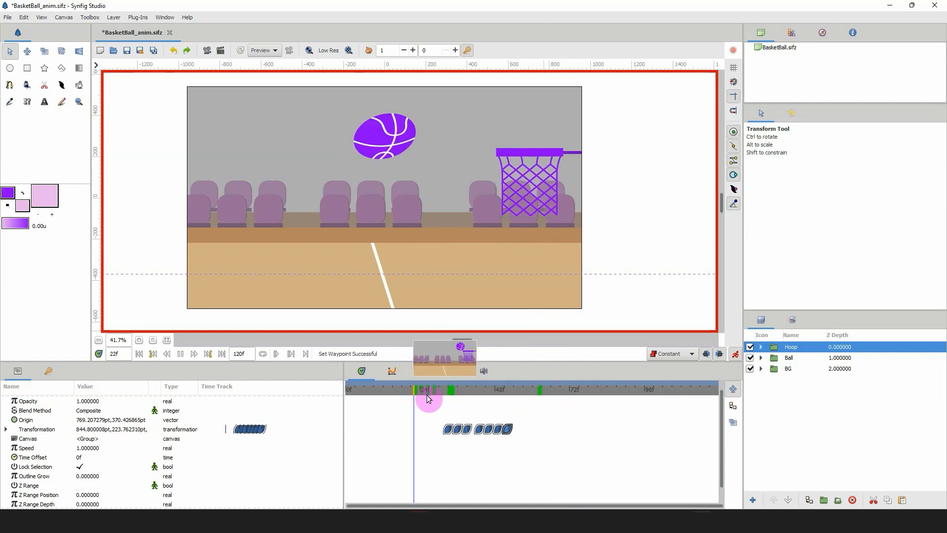
key("space")
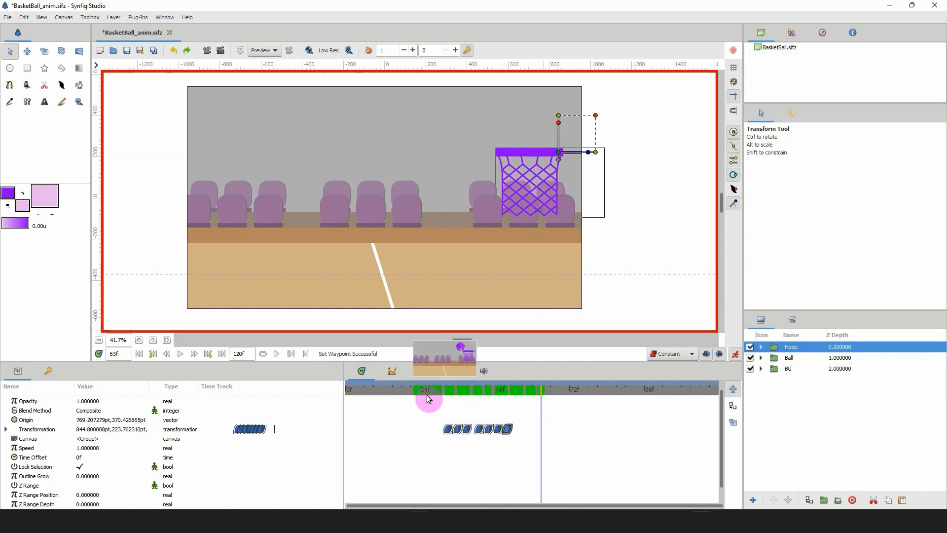
left_click(405, 390)
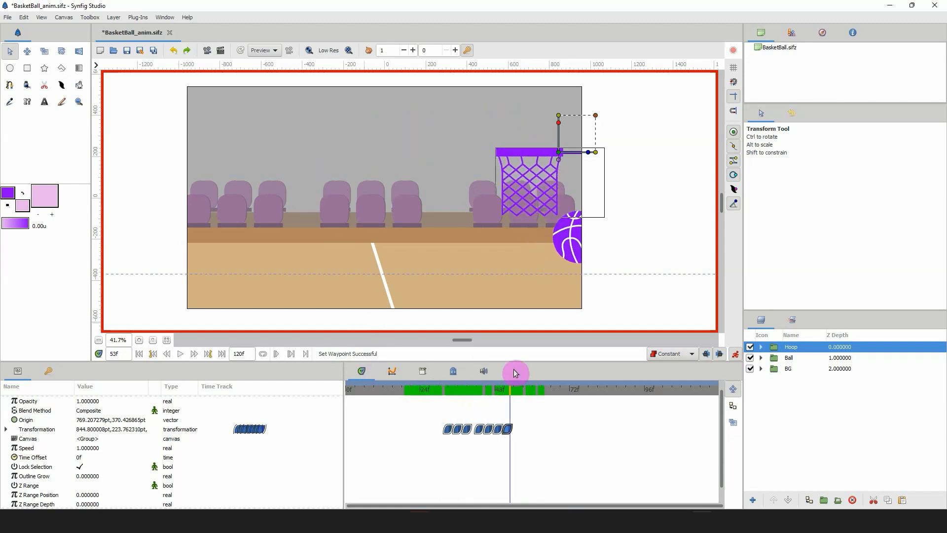
left_click(443, 390)
mouse_move(463, 389)
left_mouse_down()
mouse_move(424, 388)
mouse_move(459, 389)
left_mouse_up()
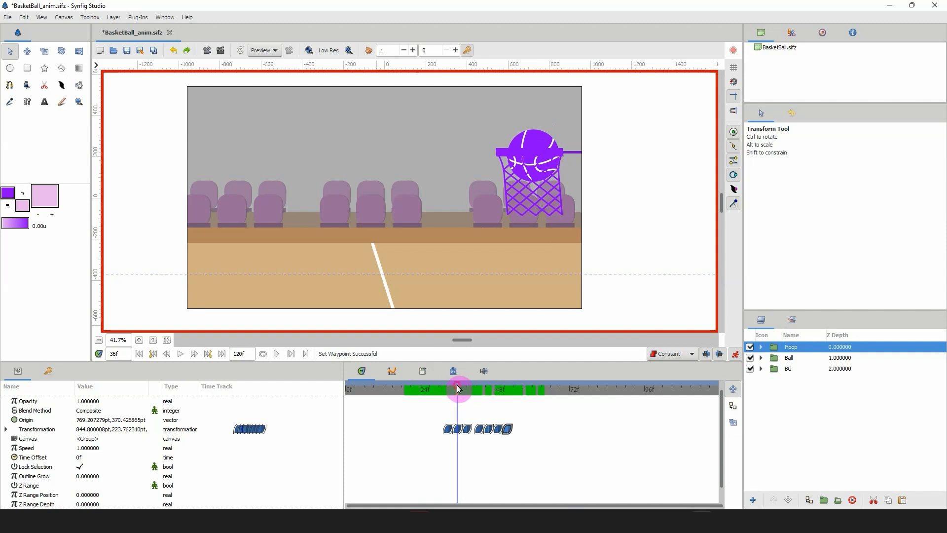
left_click_drag(429, 420, 559, 441)
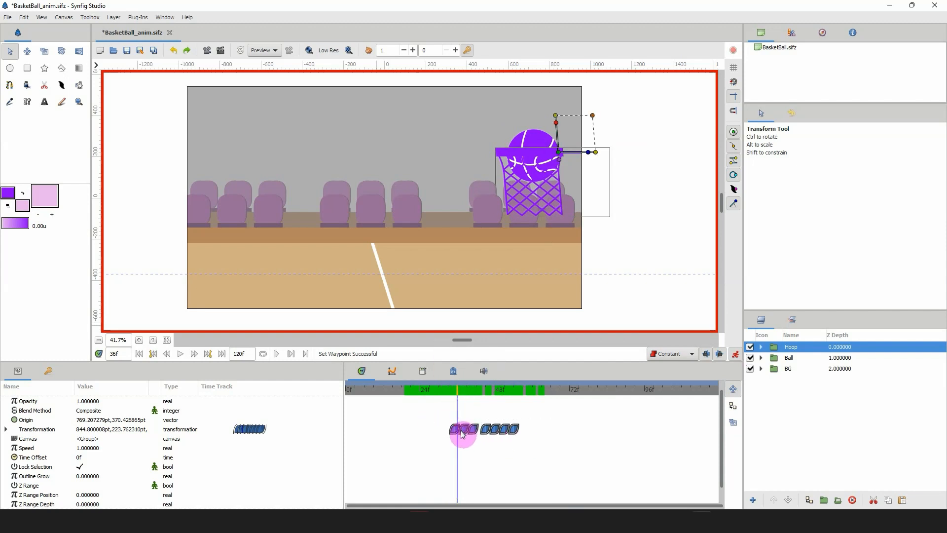
left_click_drag(461, 430, 462, 430)
Move the Hoop's last four Transformation waypoints two frames earlier so that group starts at frame 43
left_click_drag(454, 389, 489, 403)
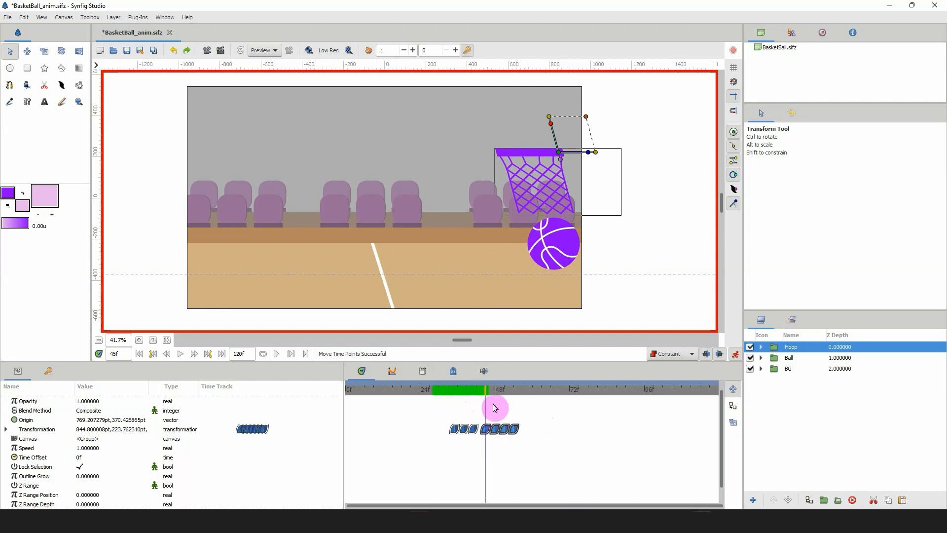
left_click(484, 392)
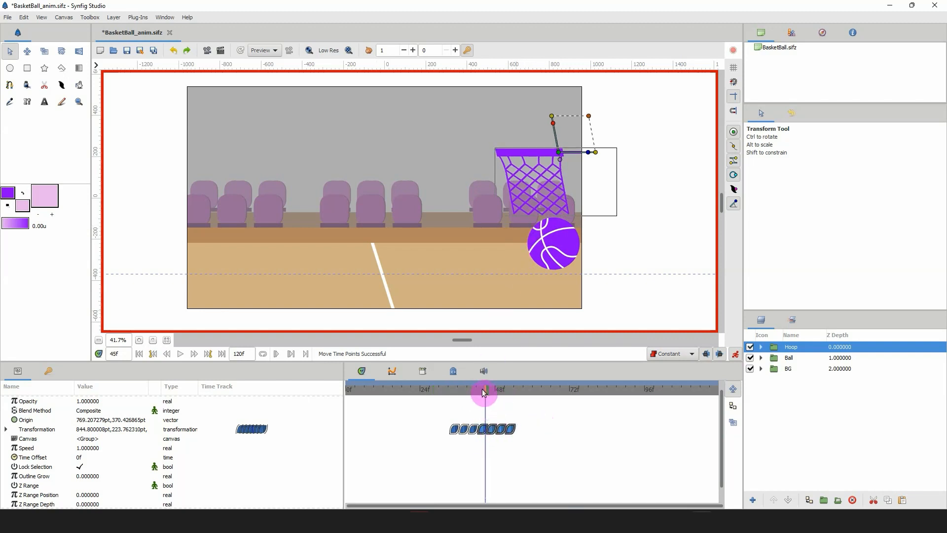
left_click_drag(484, 393, 451, 393)
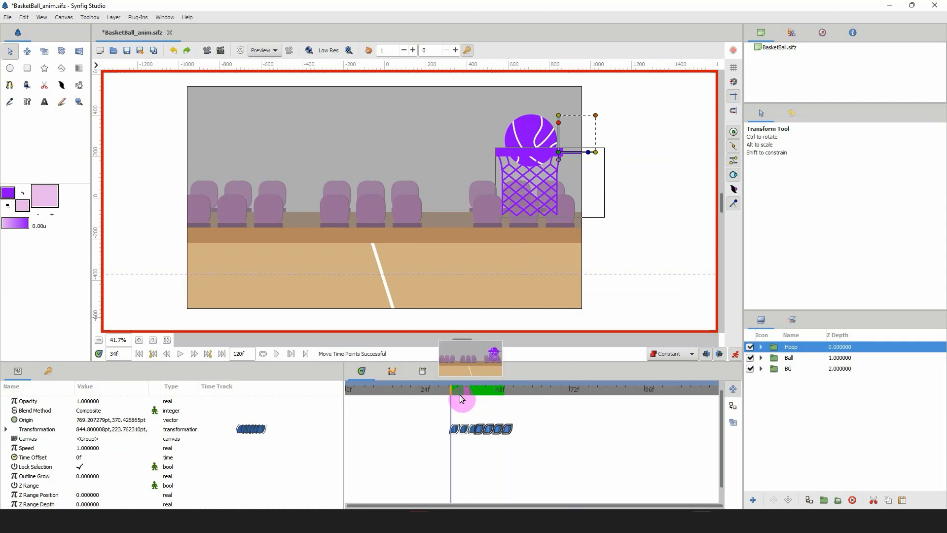
Replay the ball's pass through the hoop several times to check the timing of the net's swing
left_click(432, 393)
key("space")
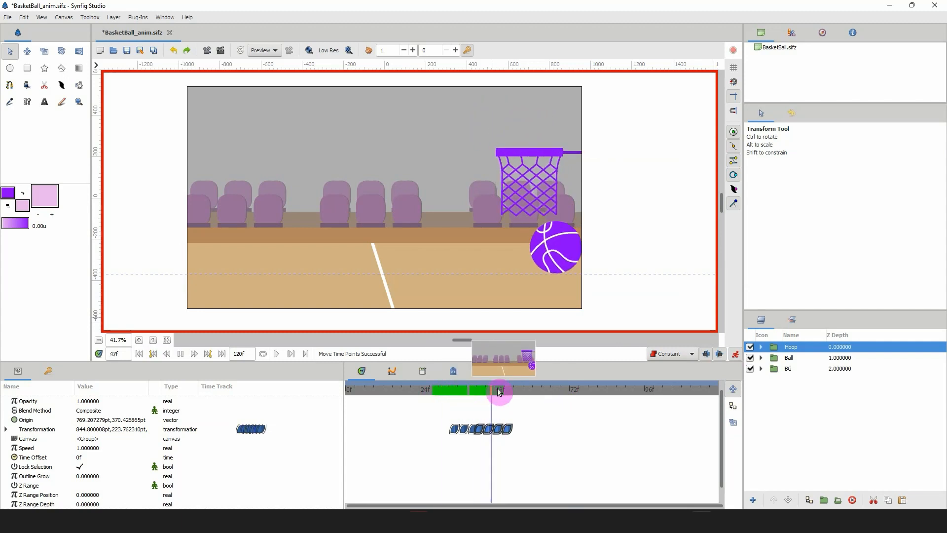
left_click_drag(464, 391, 426, 393)
key("space")
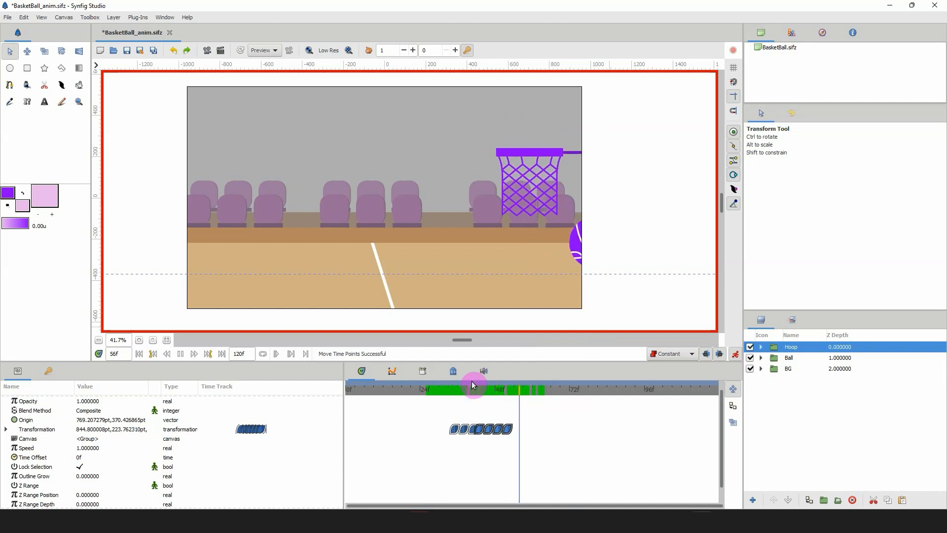
key("space")
left_click_drag(460, 390, 426, 391)
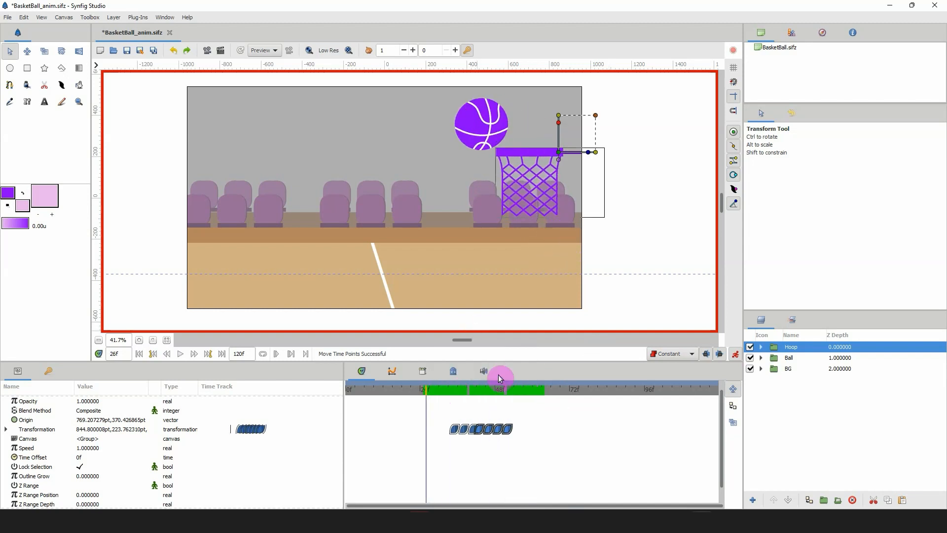
key("space")
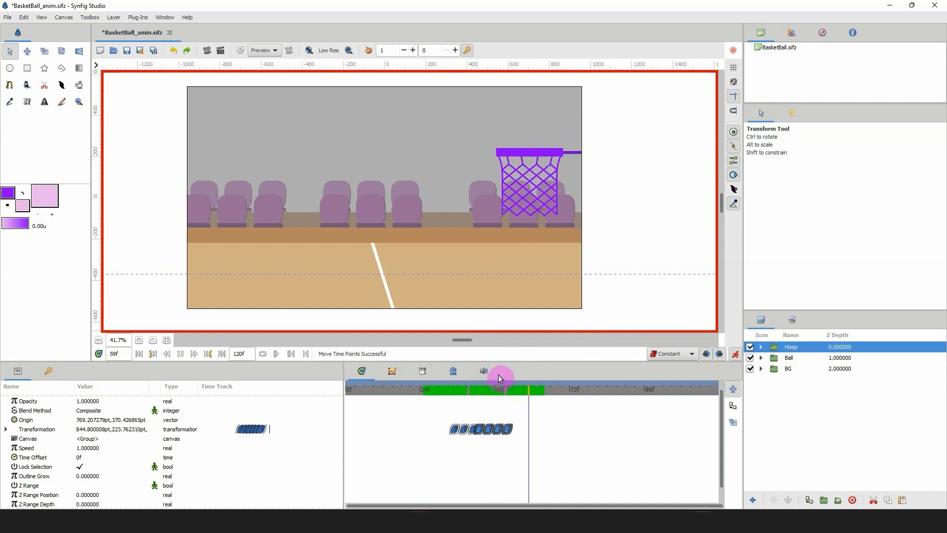
key("space")
left_click(451, 385)
key("space")
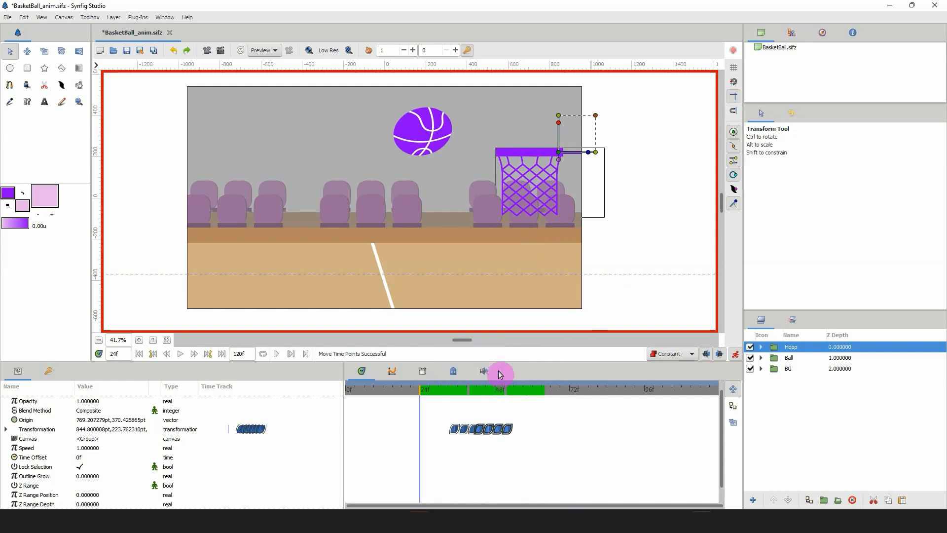
key("space")
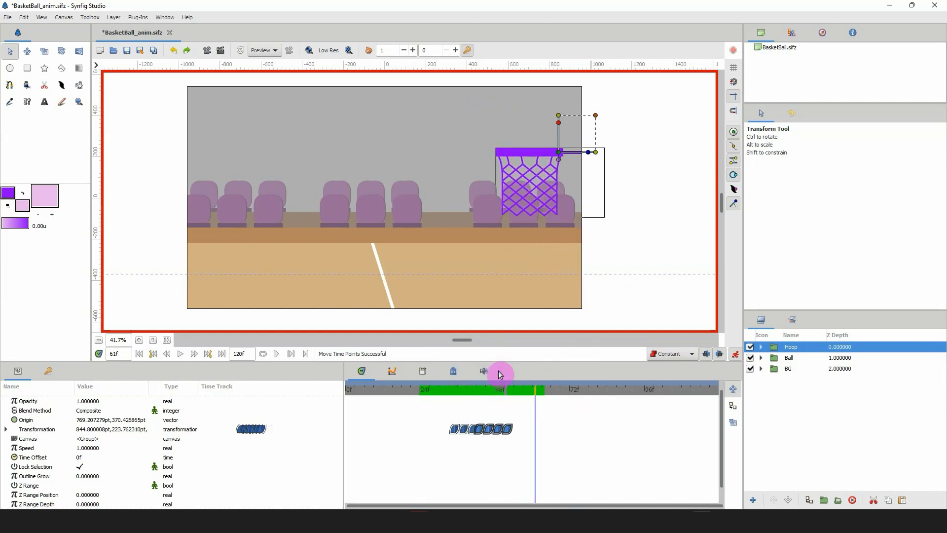
left_click(439, 390)
key("space")
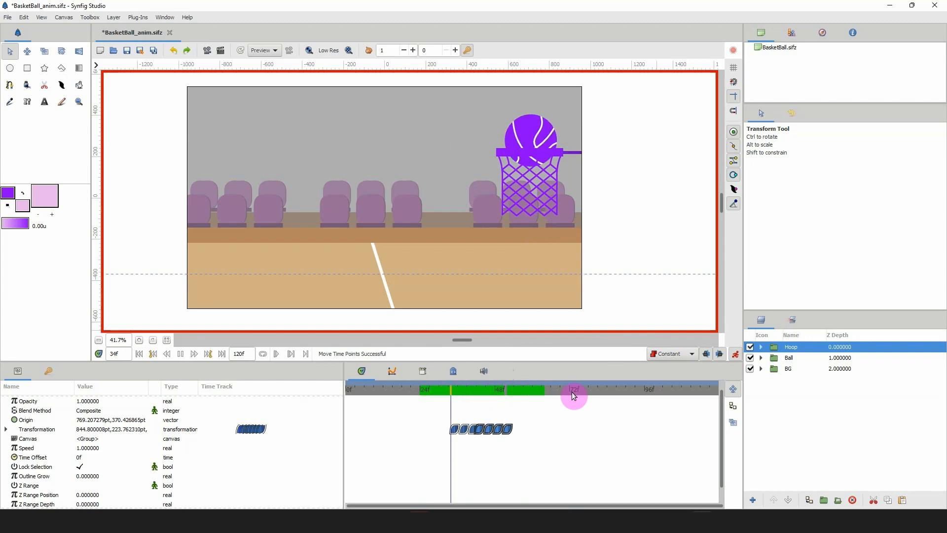
left_click(451, 393)
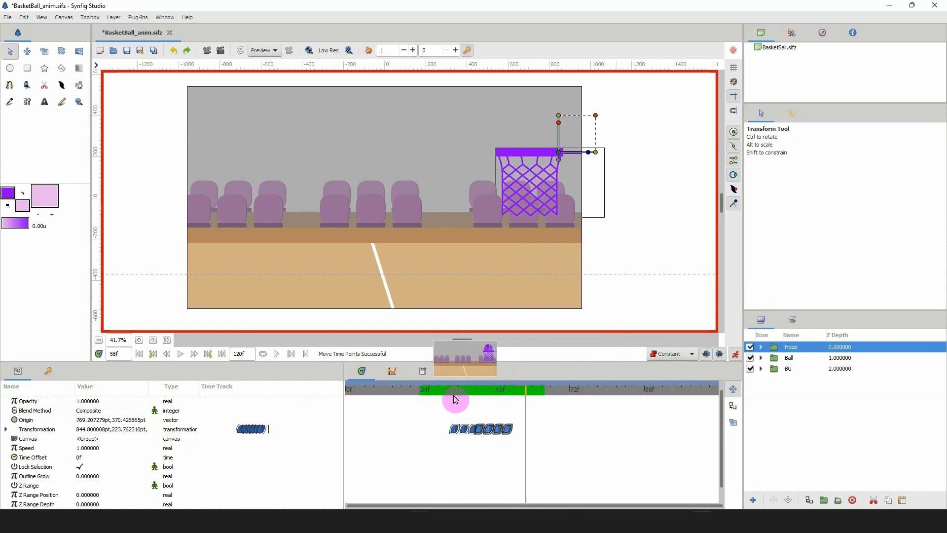
key("space")
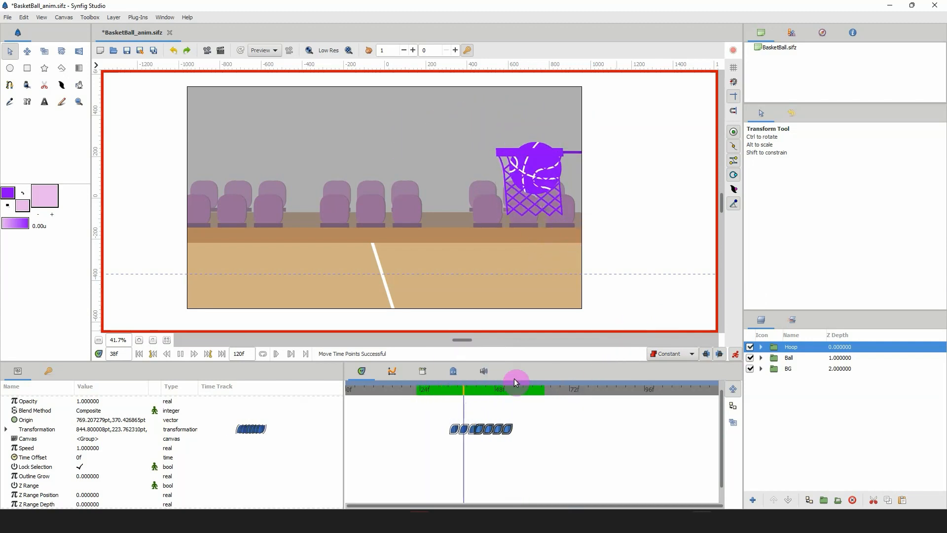
key("space")
Play the animation repeatedly from its beginning to review the ball's full bounce and the hoop's reaction
left_click_drag(434, 390, 259, 382)
key("space")
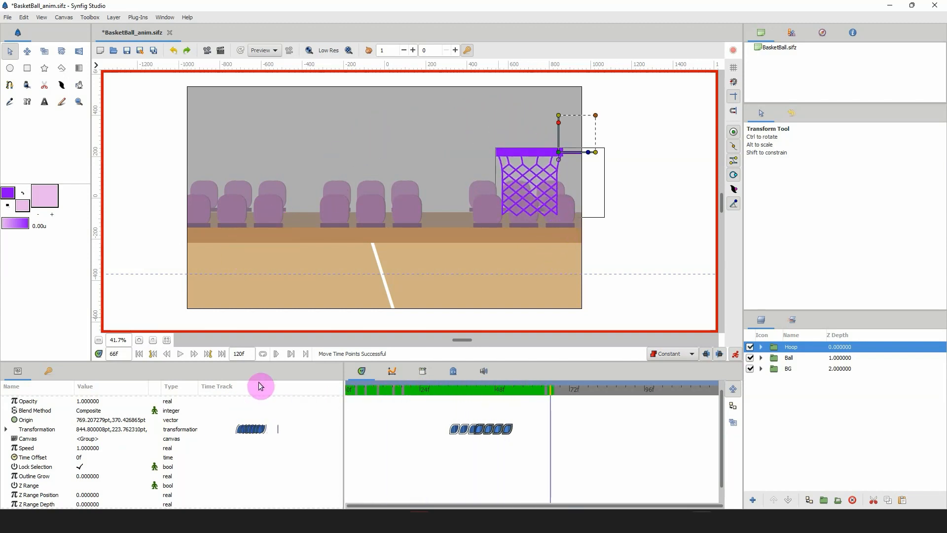
left_click_drag(448, 388, 417, 397)
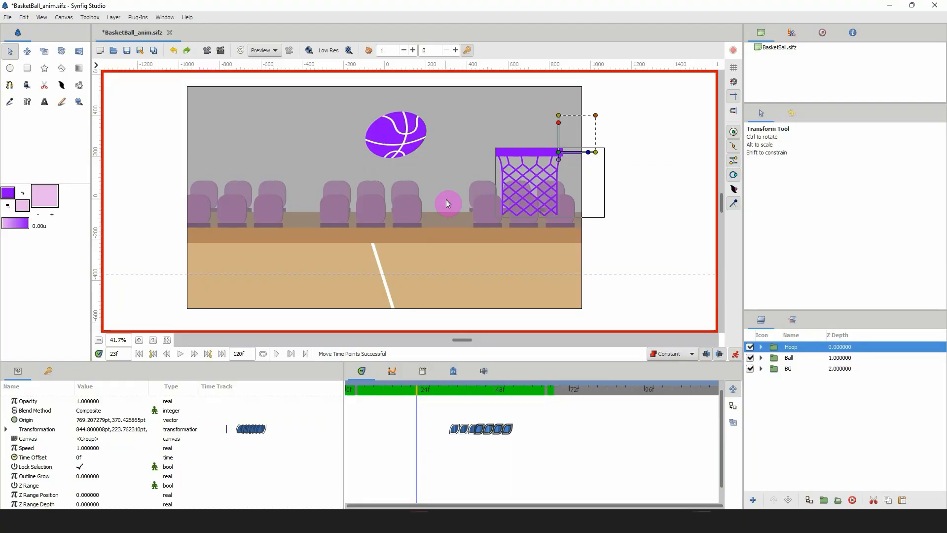
left_click_drag(439, 390, 363, 392)
key("space")
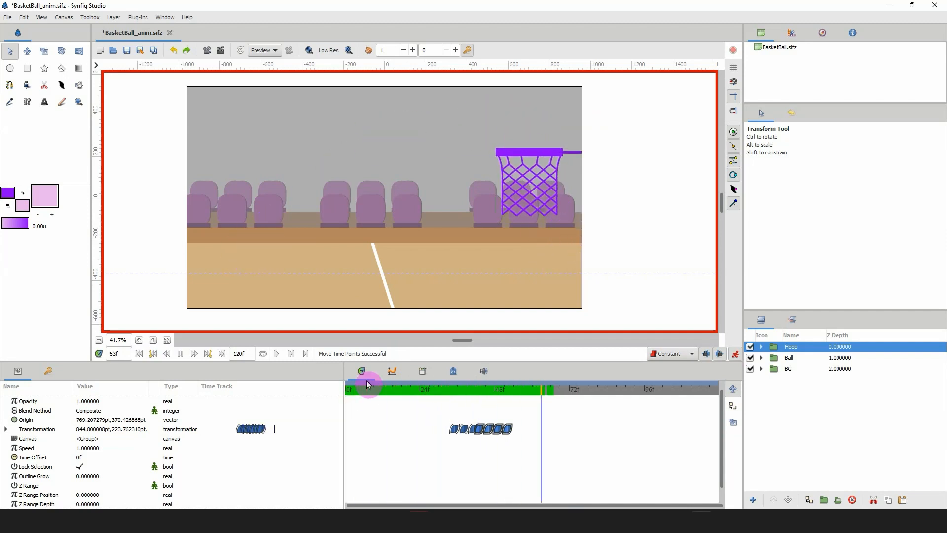
key("space")
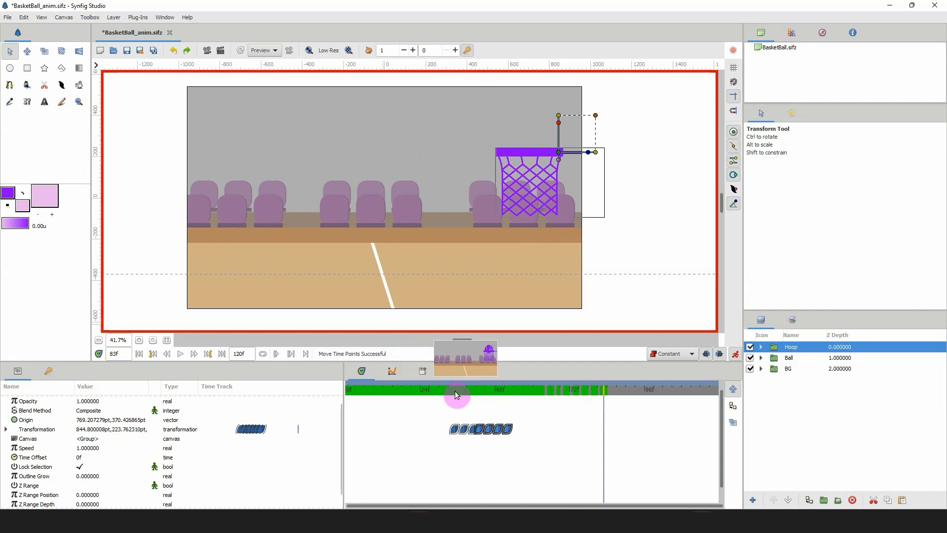
left_click_drag(455, 391, 348, 397)
key("space")
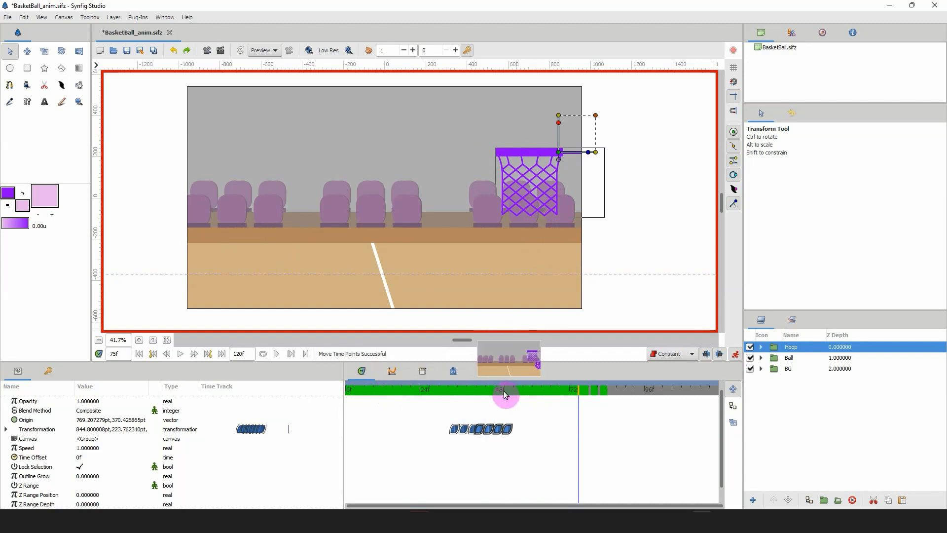
left_click_drag(506, 395, 279, 409)
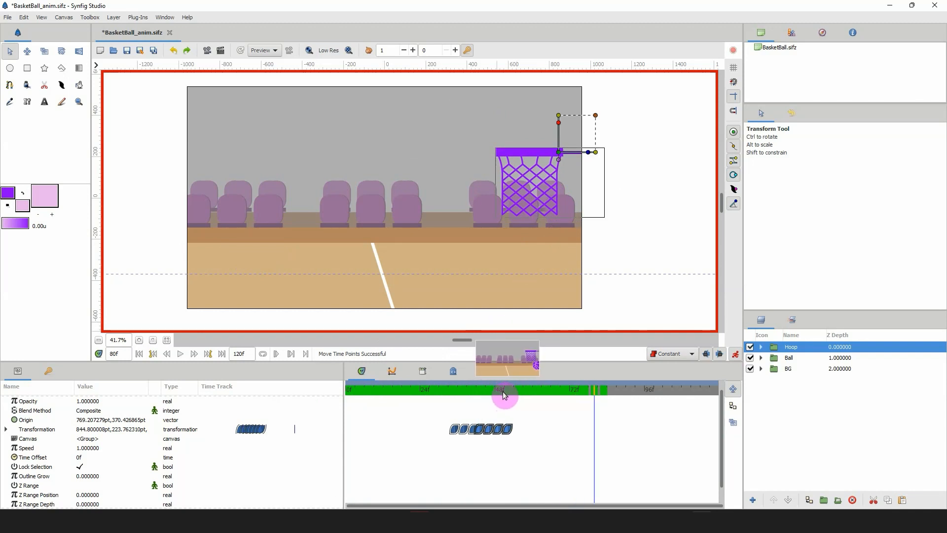
left_click_drag(503, 393, 320, 386)
key("space")
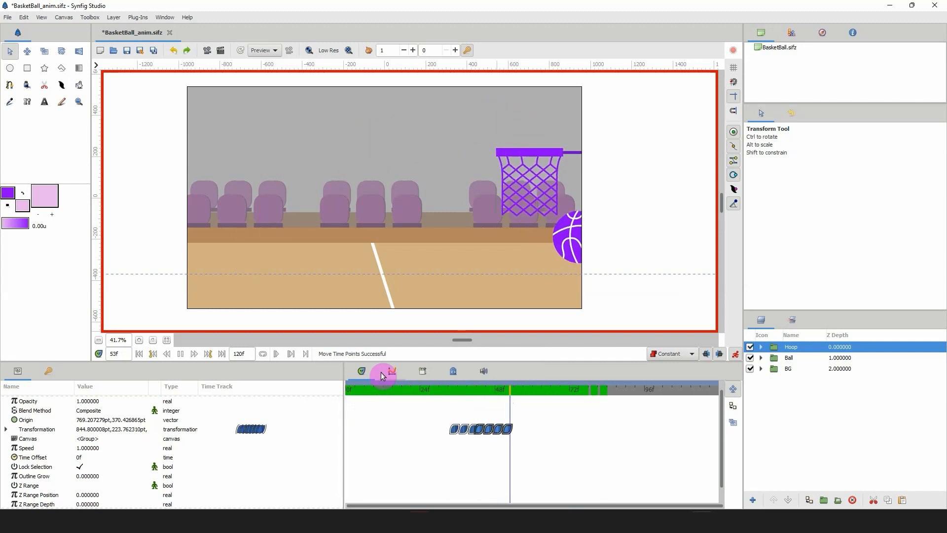
key("space")
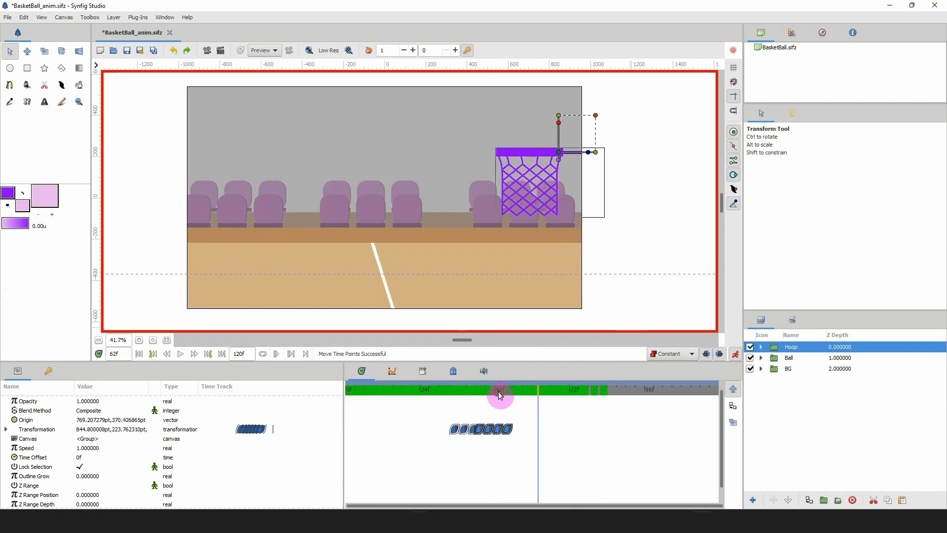
left_click_drag(499, 391, 360, 387)
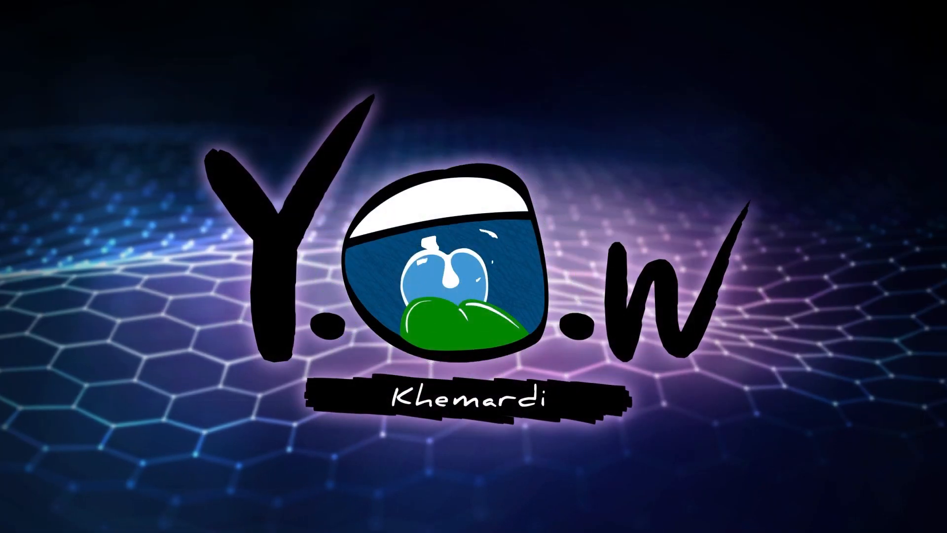